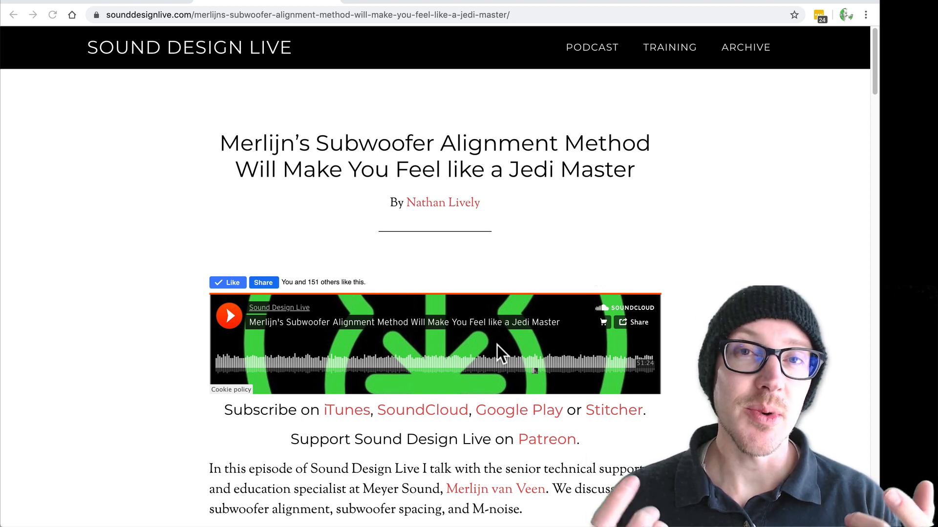
Step: Review the web articles on the relative / absolute subwoofer alignment method
{"action": "triple_click", "coordinate": [499, 143]}
{"action": "left_click", "coordinate": [656, 225]}
{"action": "left_click", "coordinate": [386, 1]}
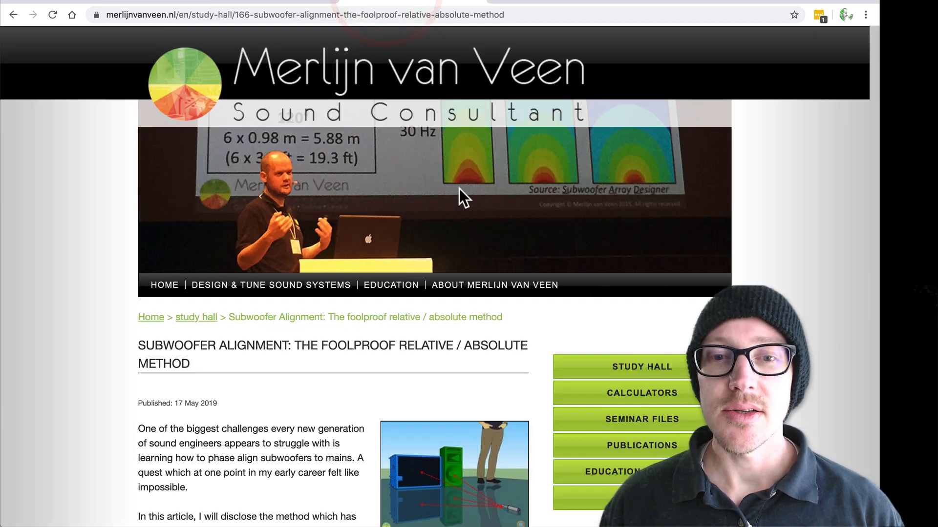
{"action": "scroll", "coordinate": [459, 188], "scroll_direction": "down", "scroll_amount": 5}
{"action": "scroll", "coordinate": [458, 187], "scroll_direction": "up", "scroll_amount": 2}
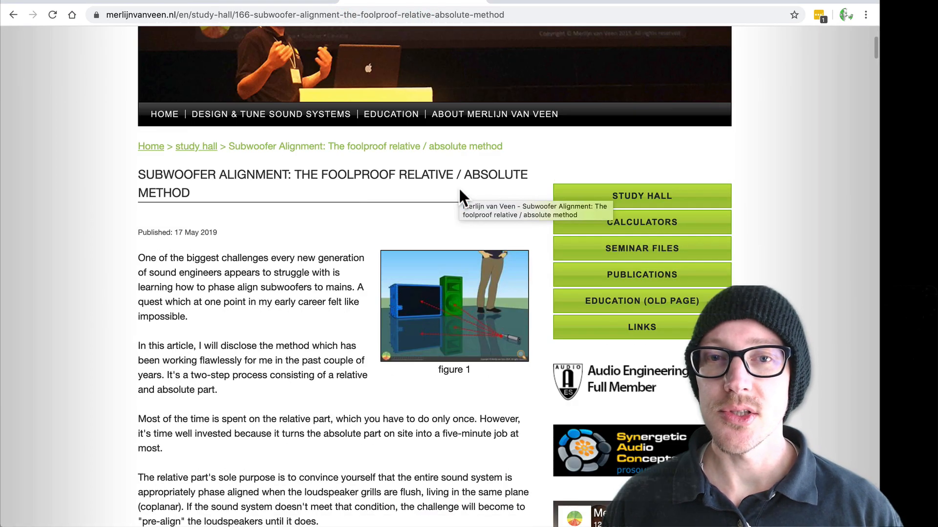
{"action": "left_click", "coordinate": [271, 227]}
{"action": "left_click", "coordinate": [262, 228]}
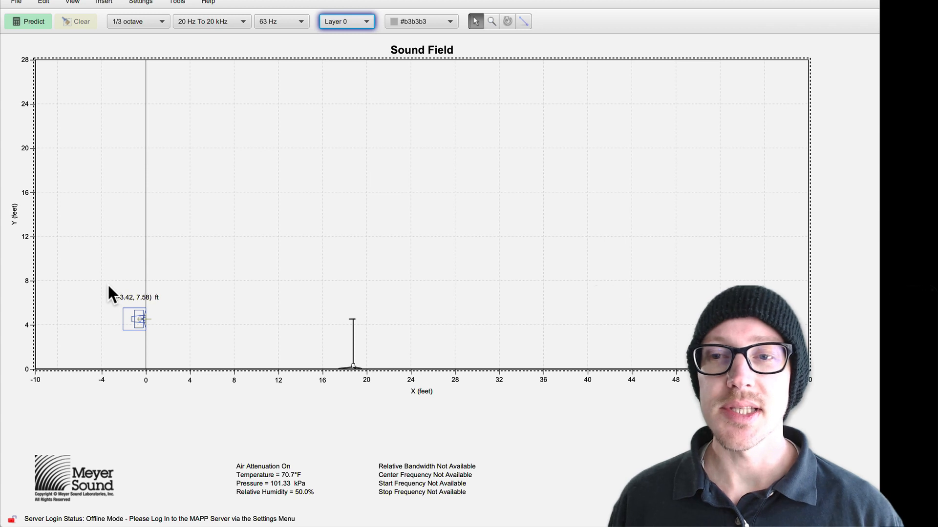
Step: Zoom in on the loudspeakers at the sound field's origin and inspect their flush fronts, including those on the Relative layer
{"action": "left_click_drag", "start_coordinate": [110, 289], "coordinate": [172, 341]}
{"action": "left_click", "coordinate": [171, 325]}
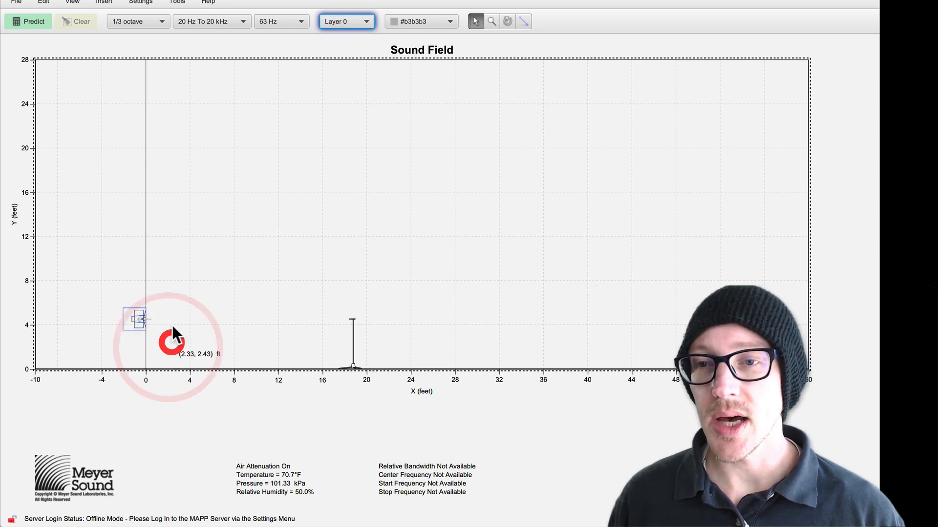
{"action": "left_click_drag", "start_coordinate": [106, 292], "coordinate": [166, 339], "text": "super"}
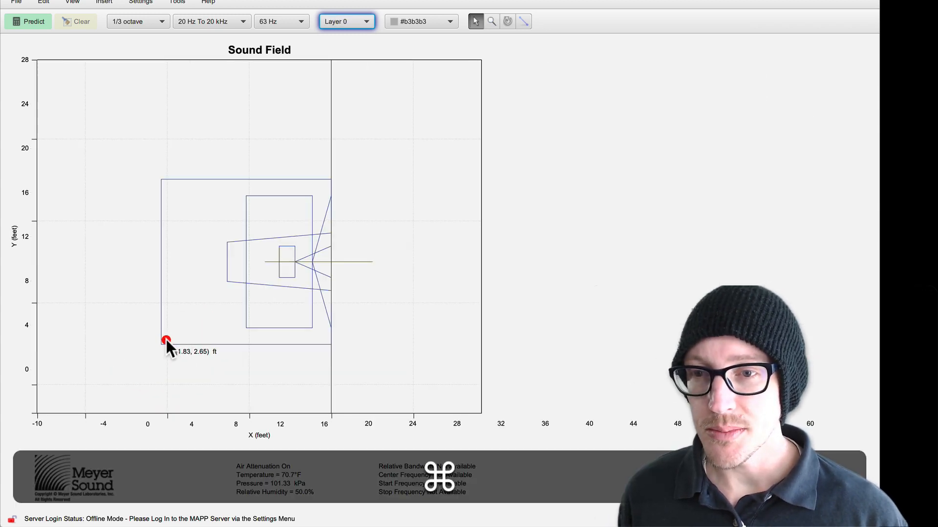
{"action": "left_click", "coordinate": [201, 199]}
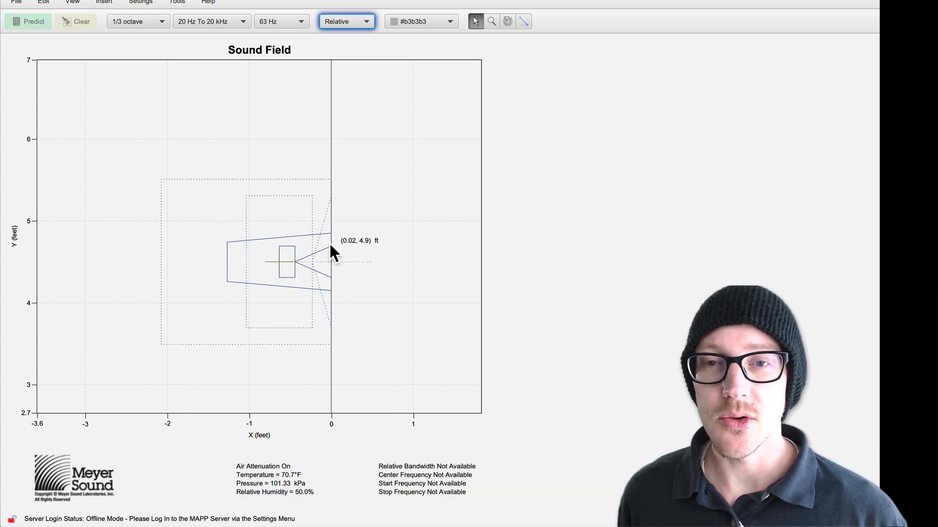
{"action": "left_click", "coordinate": [383, 176]}
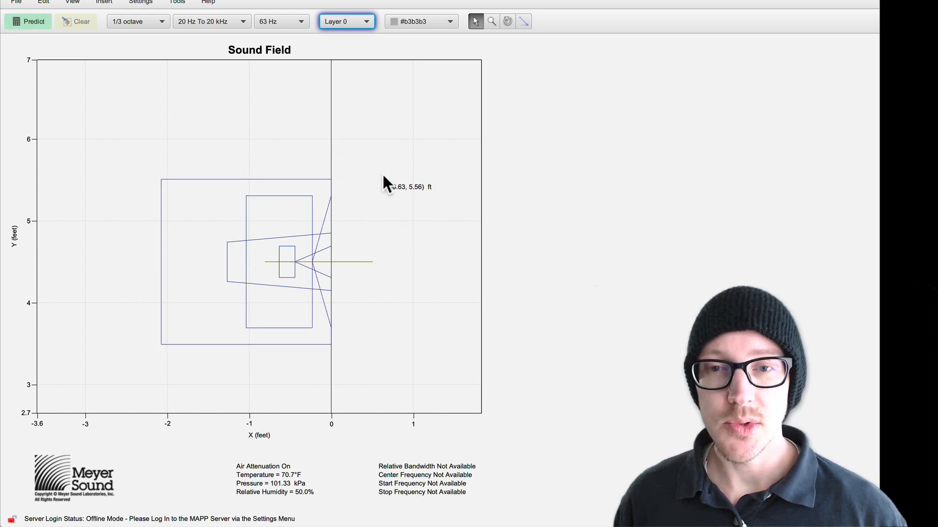
Step: Check the processor channels in Device Configuration and cycle through the layers of the full sound field
{"action": "key", "text": "super+grave"}
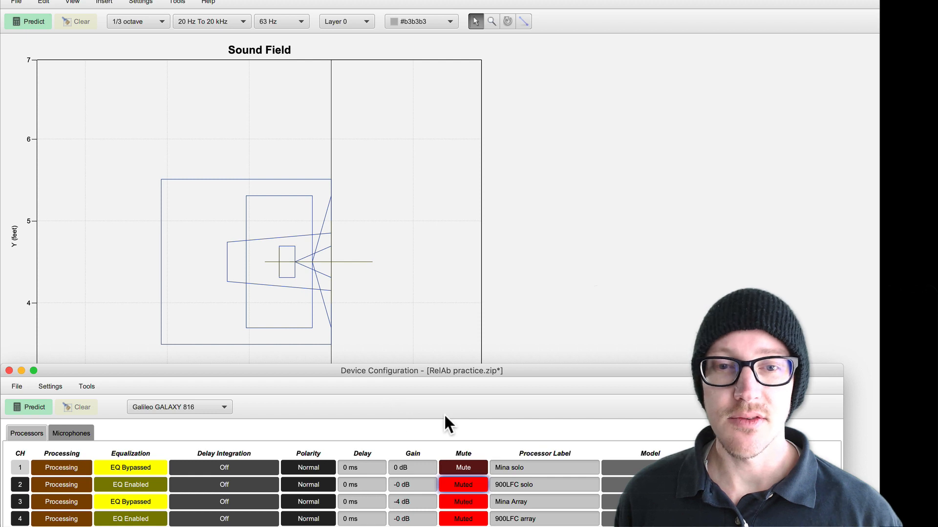
{"action": "left_click", "coordinate": [497, 485]}
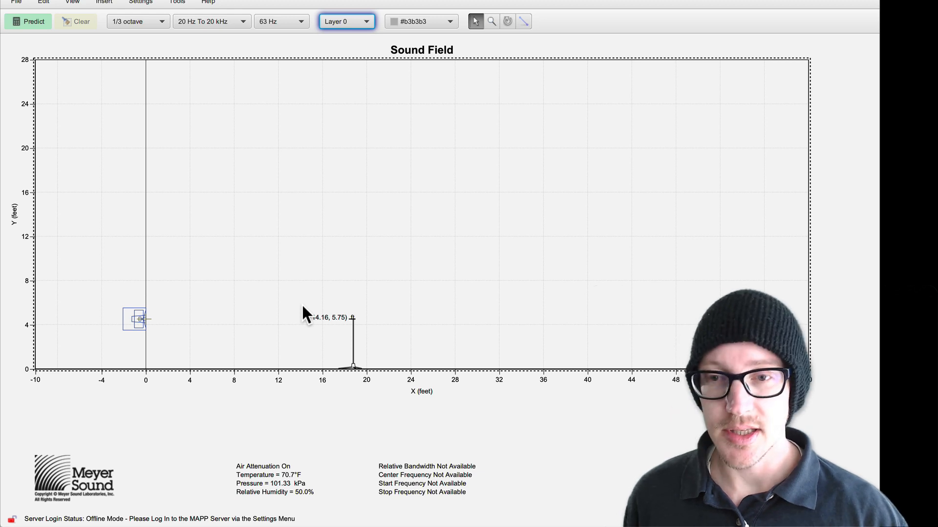
{"action": "key", "text": "shift+super+l"}
{"action": "key", "text": "shift+super+l"}
{"action": "key", "text": "shift+super+l"}
{"action": "key", "text": "shift+super+l"}
{"action": "key", "text": "shift+super+l"}
{"action": "key", "text": "shift+super+l"}
{"action": "key", "text": "shift+super+l"}
{"action": "key", "text": "shift+super+l"}
{"action": "key", "text": "shift+super+l"}
{"action": "key", "text": "shift+super+l"}
{"action": "key", "text": "shift+super+l"}
{"action": "key", "text": "shift+super+l"}
{"action": "key", "text": "shift+super+l"}
{"action": "key", "text": "shift+super+l"}
{"action": "key", "text": "shift+super+l"}
{"action": "key", "text": "shift+super+l"}
{"action": "key", "text": "shift+super+l"}
{"action": "key", "text": "shift+super+l"}
{"action": "key", "text": "shift+super+l"}
{"action": "key", "text": "shift+super+l"}
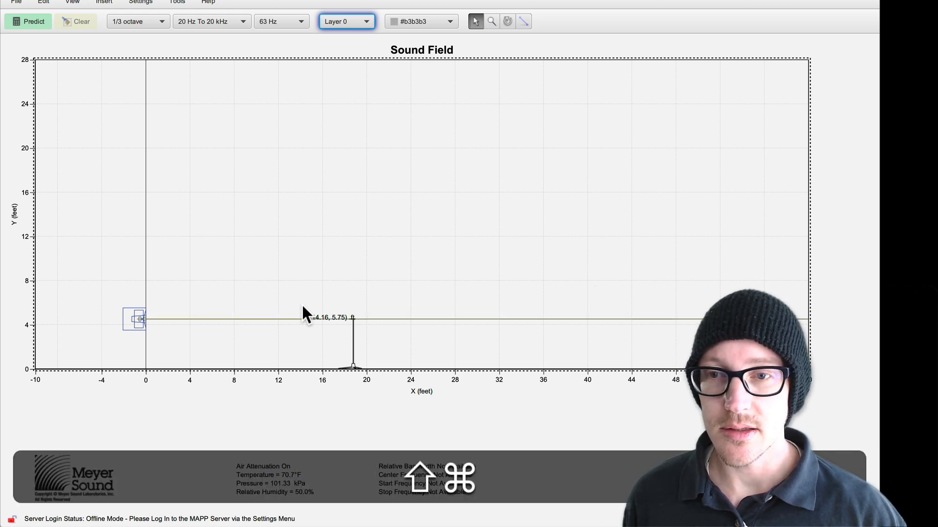
Step: Switch to Drafts, review the "Set level" item under Relative, and return to the sound field in MAPP XT
{"action": "key", "text": "super+Tab"}
{"action": "key", "text": "super+Tab"}
{"action": "key", "text": "super+Tab"}
{"action": "key", "text": "super+Tab"}
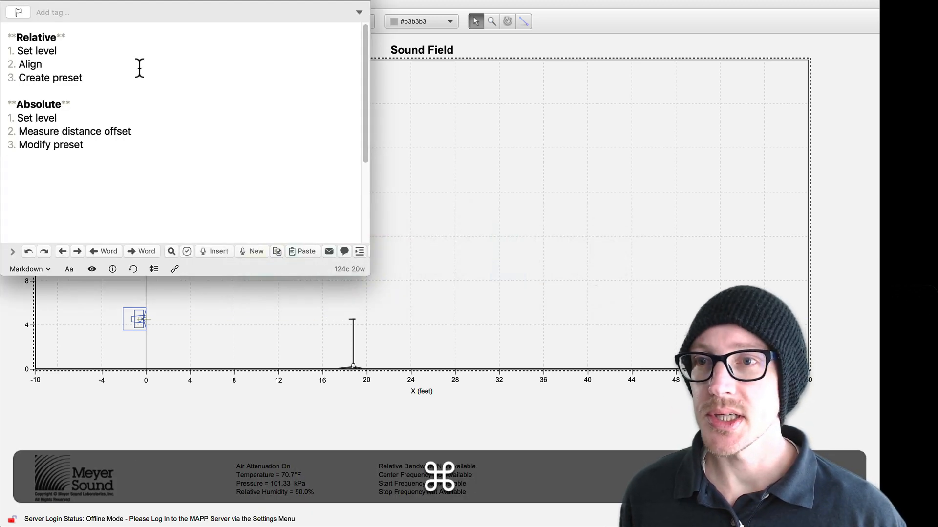
{"action": "triple_click", "coordinate": [41, 49]}
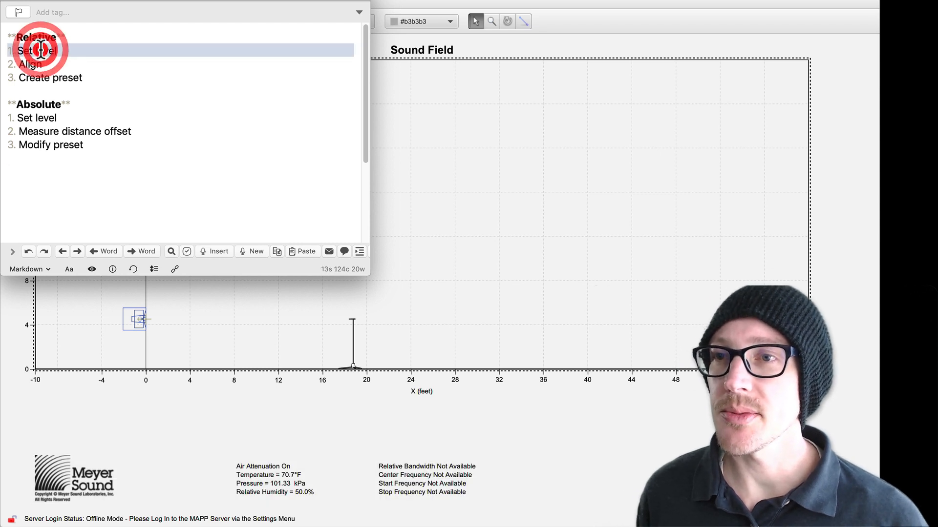
{"action": "left_click", "coordinate": [491, 180]}
{"action": "left_click", "coordinate": [490, 178]}
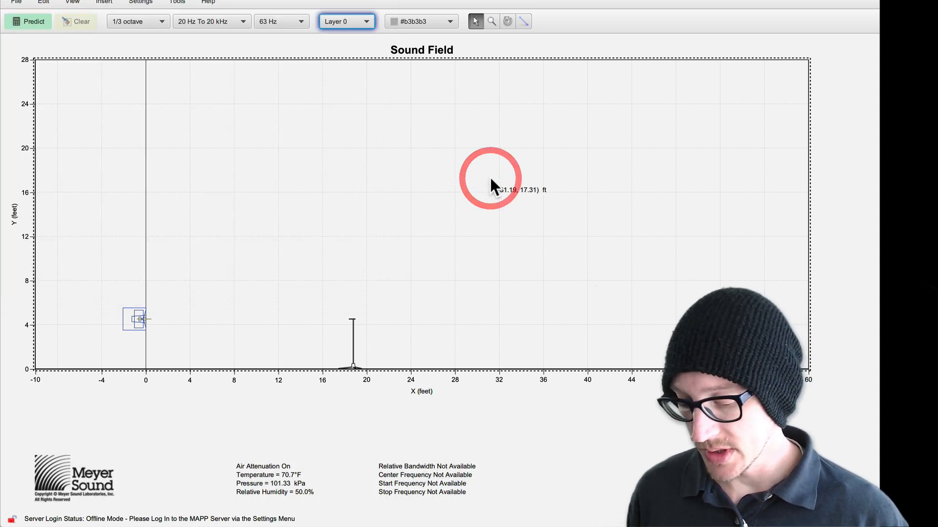
Step: Predict the Mina solo frequency response, auto-set the delay to the peak impulse, and store the trace in Mem A
{"action": "key", "text": "shift+super+t"}
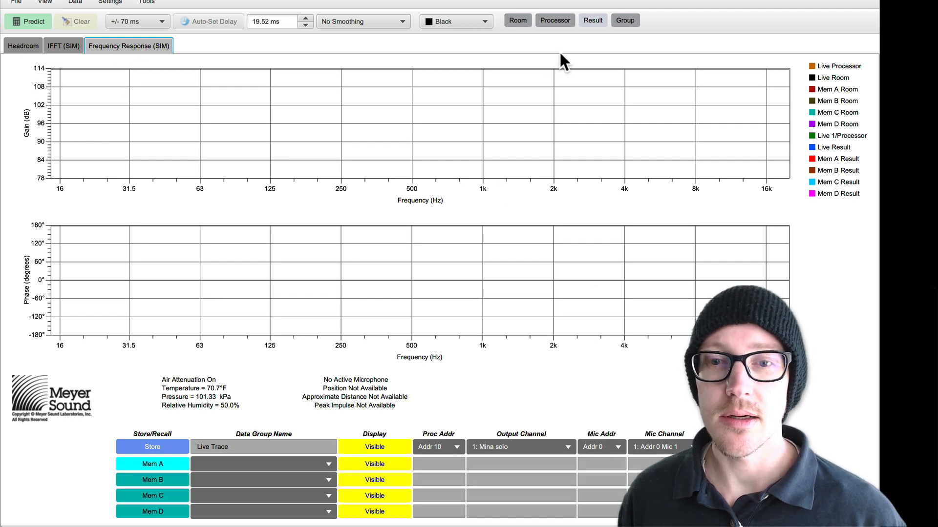
{"action": "key", "text": "shift+super+c"}
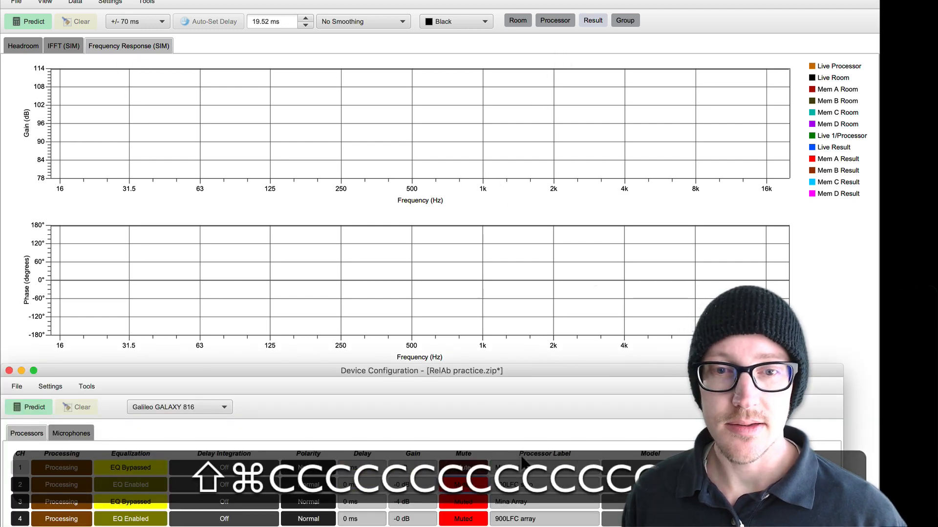
{"action": "left_click", "coordinate": [34, 20]}
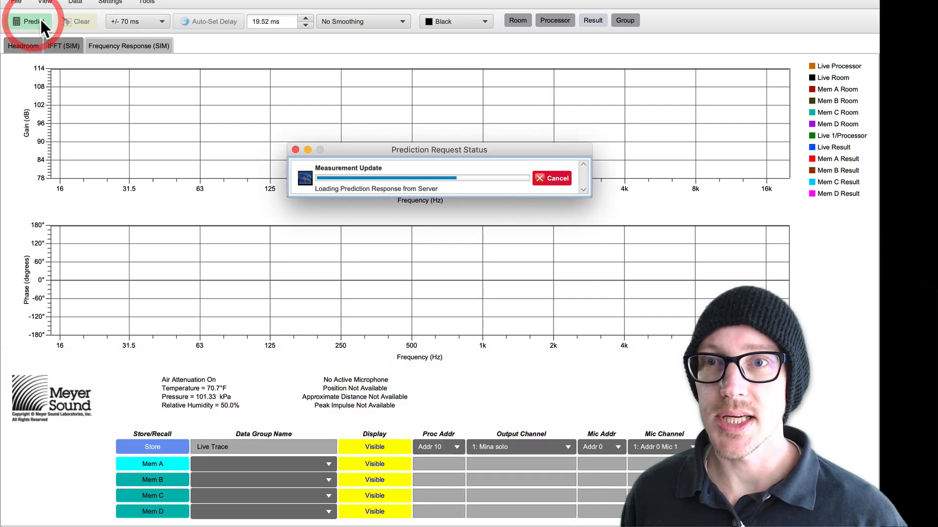
{"action": "left_click", "coordinate": [203, 23]}
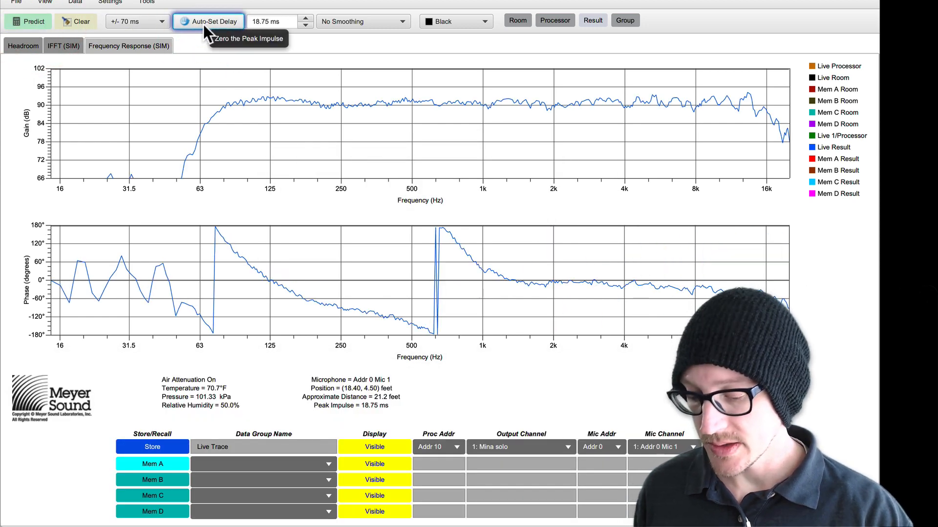
{"action": "key", "text": "5"}
Step: Mute the Mina solo channel, unmute 900LFC solo, and run a new frequency response prediction
{"action": "key", "text": "c"}
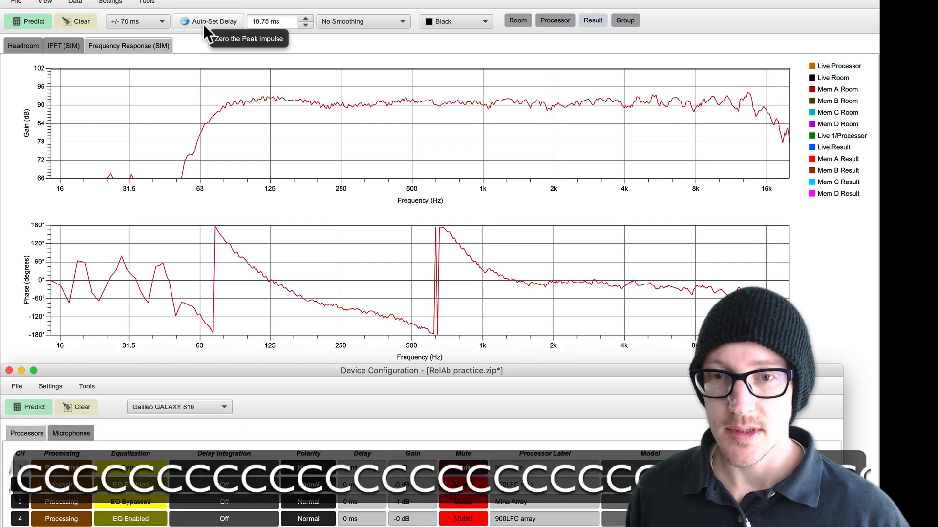
{"action": "left_click", "coordinate": [457, 479]}
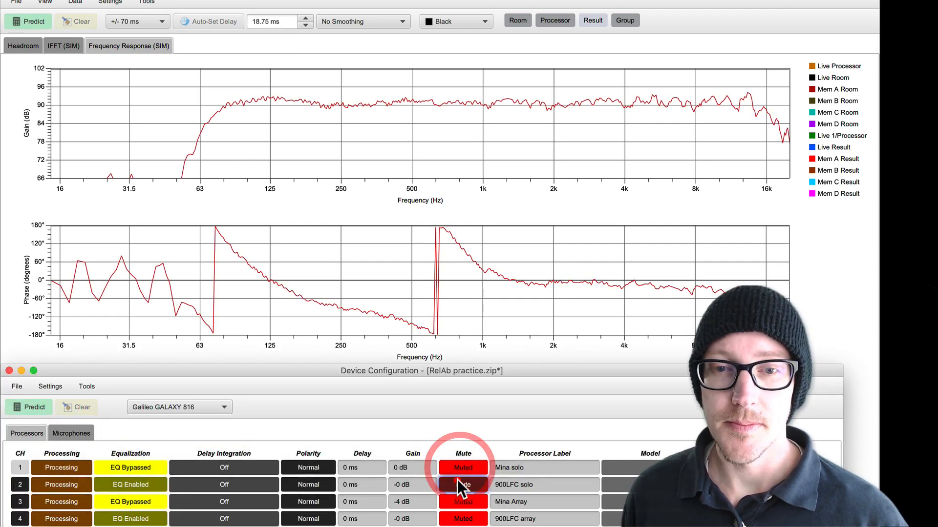
{"action": "left_click", "coordinate": [23, 22]}
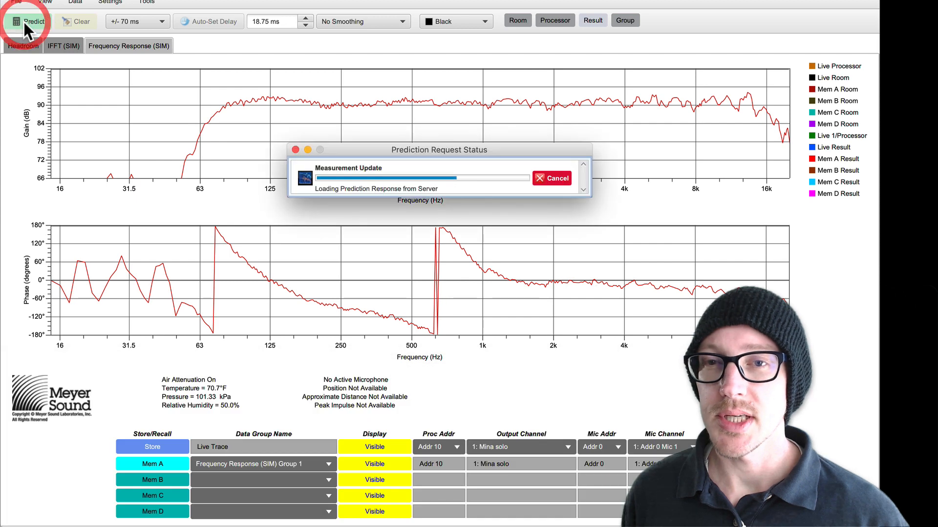
Step: Store the 900LFC prediction in Mem B and name the two stored traces "Minna solo REL" and "900 solo REL"
{"action": "left_click", "coordinate": [162, 481]}
{"action": "key", "text": "5"}
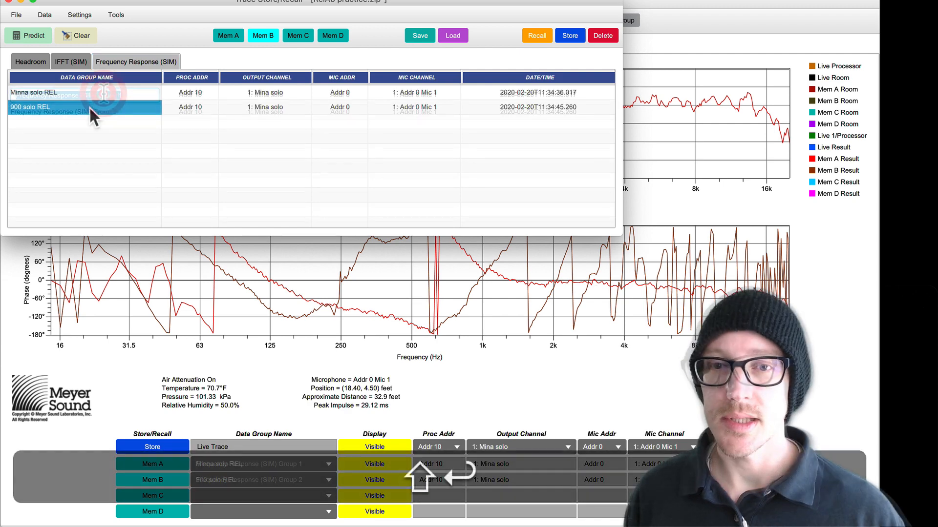
{"action": "left_click", "coordinate": [688, 6]}
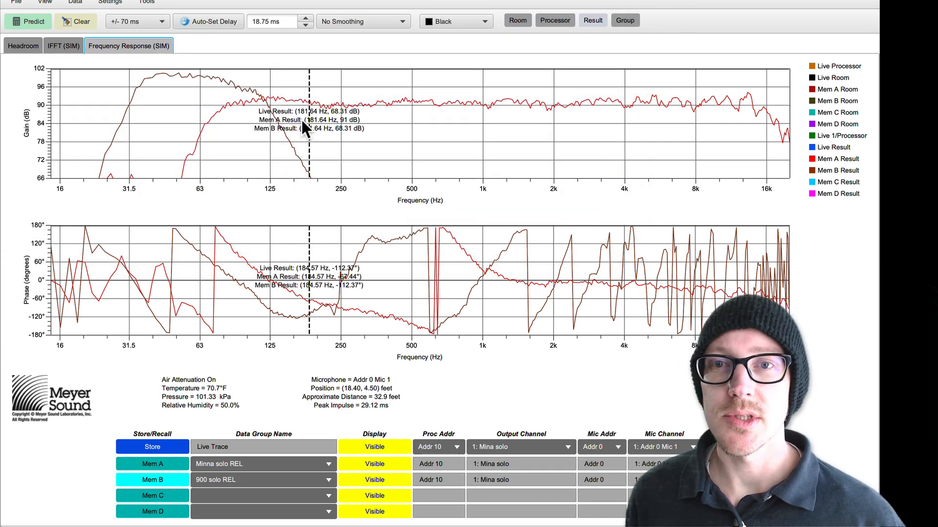
Step: Compare the Mina and 900LFC levels on the gain plot, then predict the response with 900LFC solo gain at -8 dB
{"action": "left_click", "coordinate": [276, 105]}
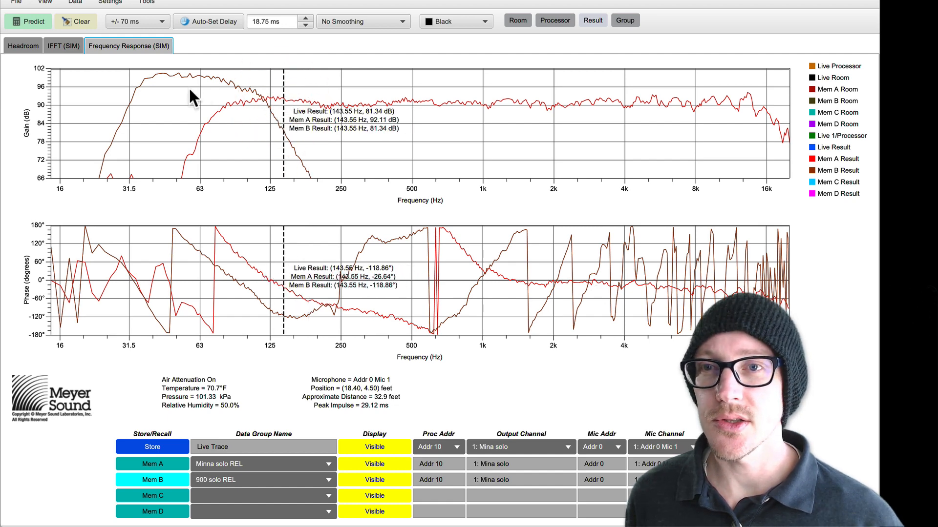
{"action": "left_click", "coordinate": [158, 85]}
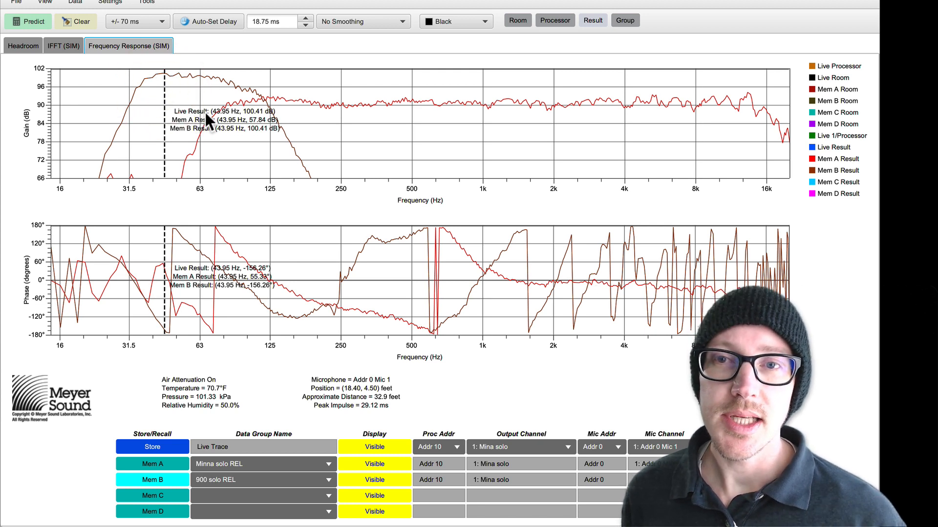
{"action": "key", "text": "shift+super+c"}
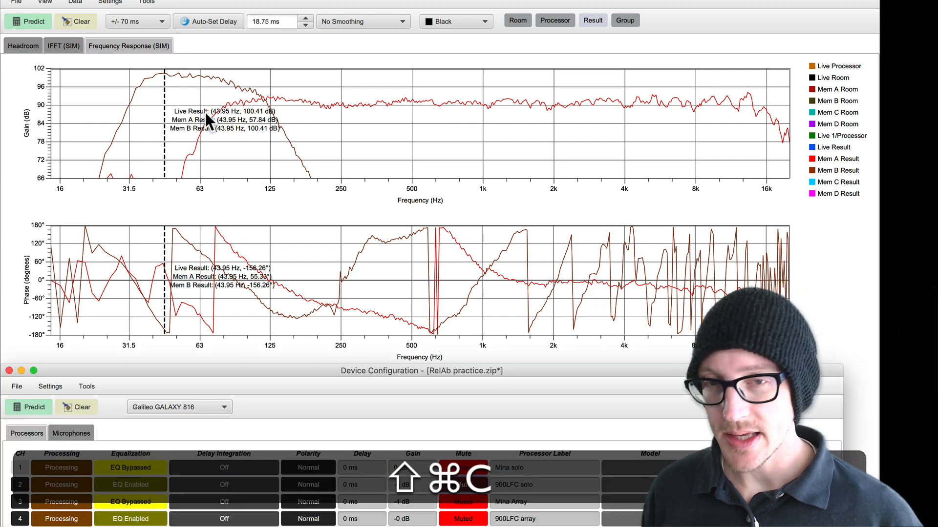
{"action": "left_click", "coordinate": [405, 484]}
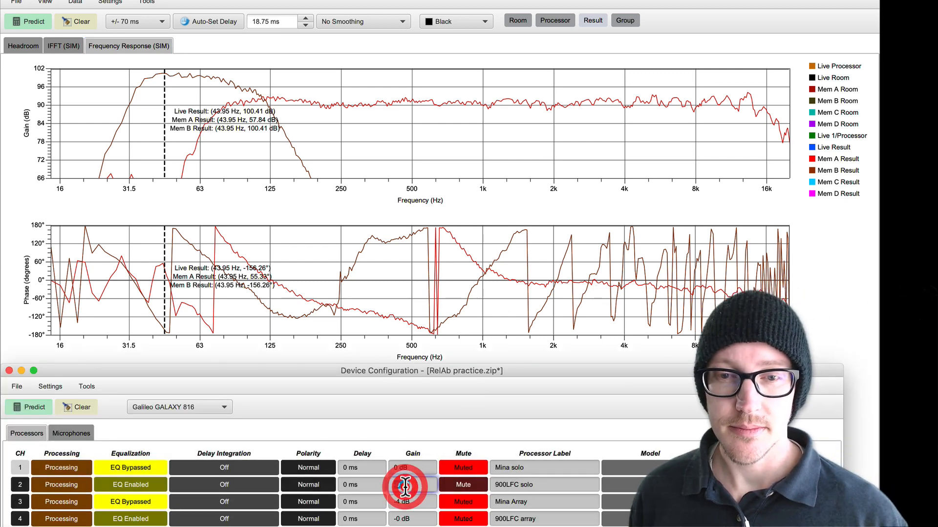
{"action": "type", "text": "-8"}
{"action": "key", "text": "Return"}
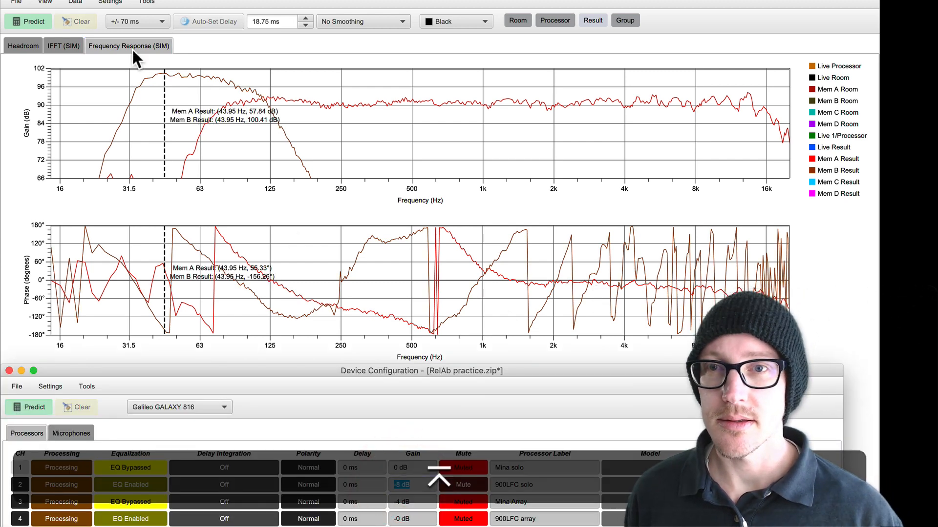
{"action": "left_click", "coordinate": [38, 21]}
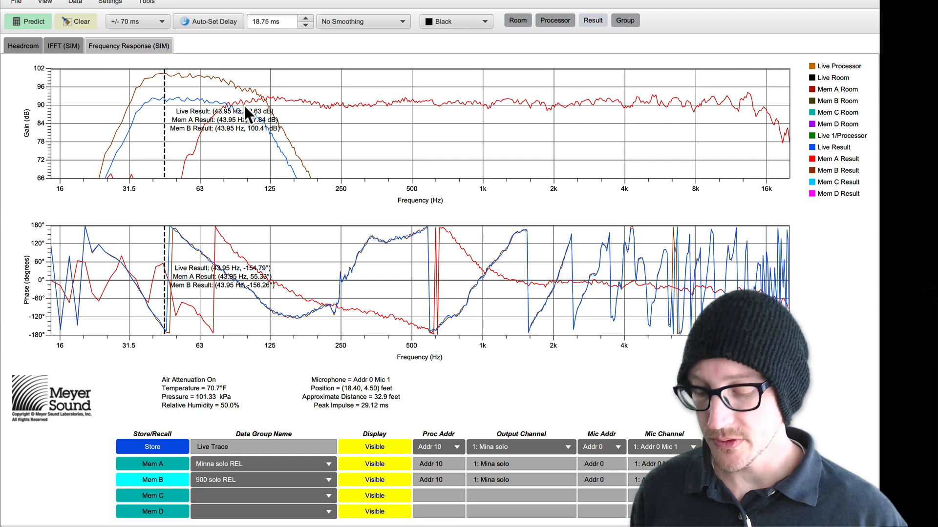
Step: Set the 900LFC solo channel's gain to -7 dB and rerun the frequency response prediction
{"action": "key", "text": "super+shift+c"}
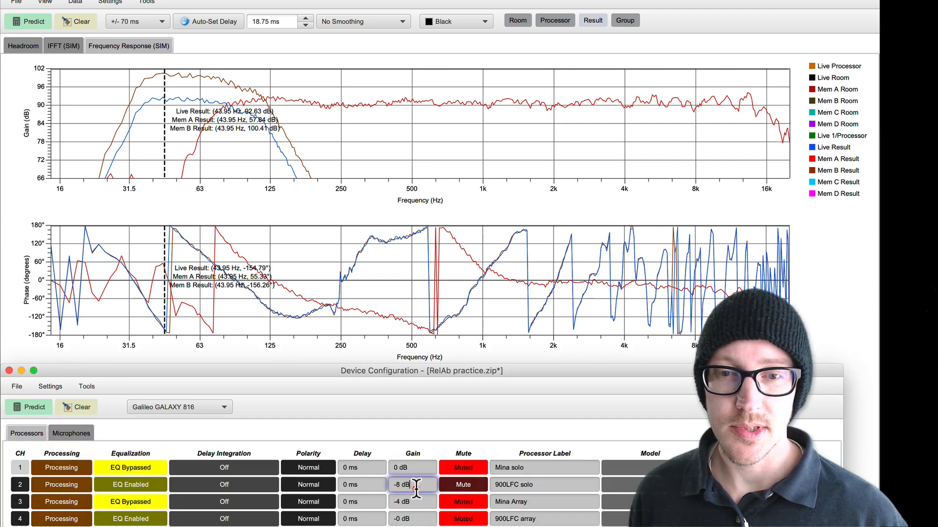
{"action": "triple_click", "coordinate": [416, 488]}
{"action": "type", "text": "-7"}
{"action": "key", "text": "Return"}
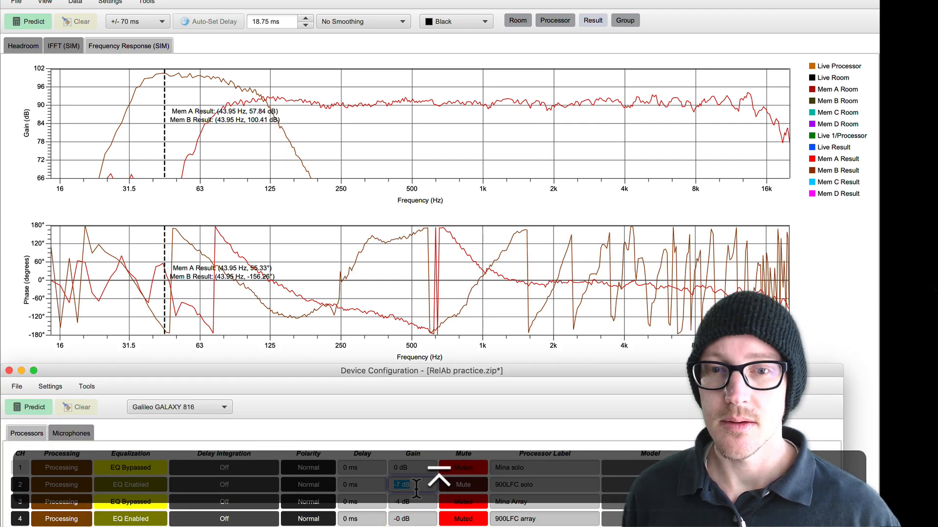
{"action": "left_click", "coordinate": [30, 22]}
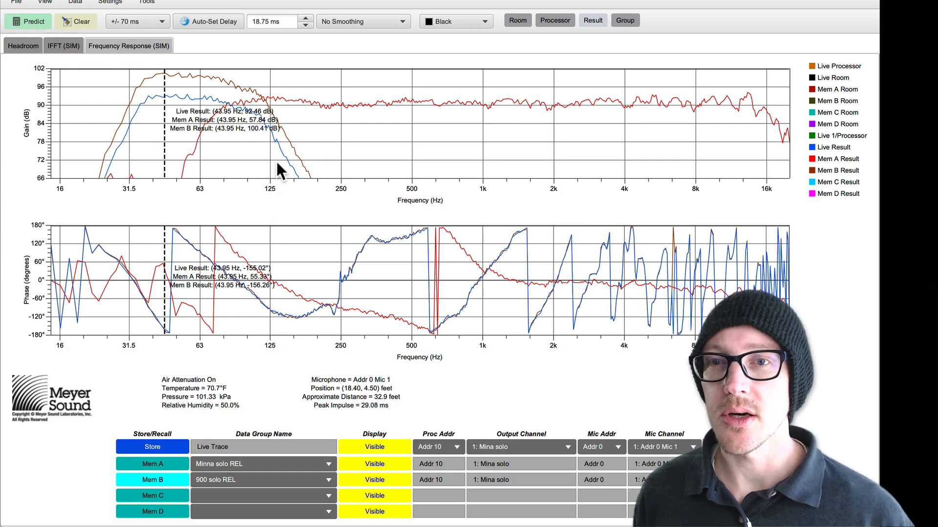
Step: Store the current live trace in Mem C and name it "900 solo -7dB REL"
{"action": "left_click", "coordinate": [161, 491]}
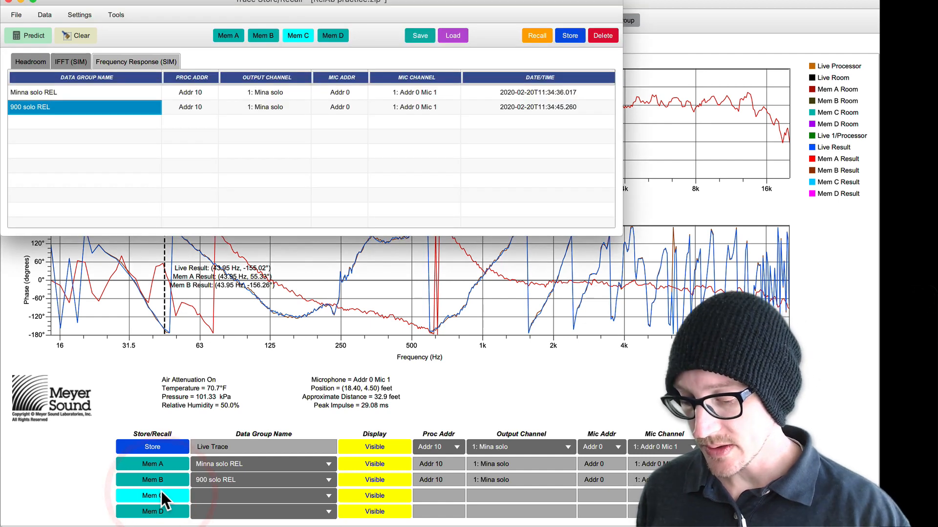
{"action": "key", "text": "alt+s"}
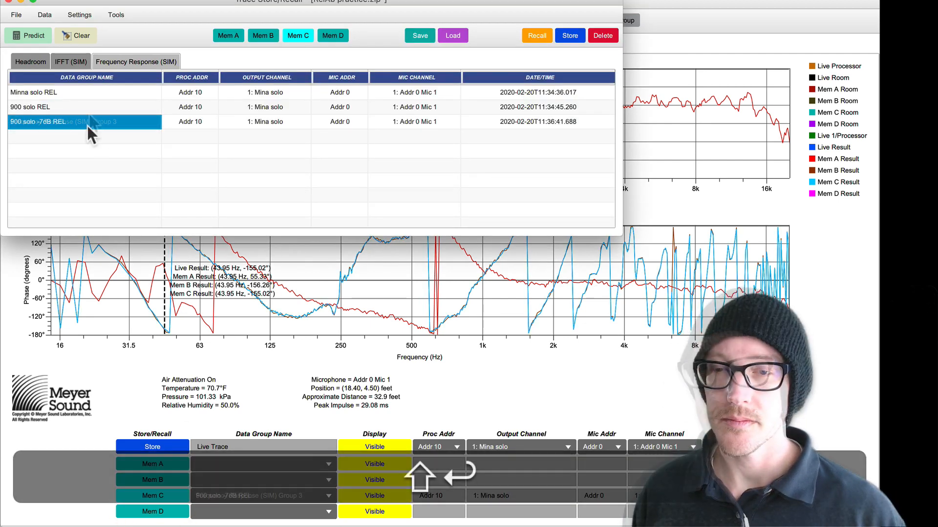
{"action": "key", "text": "shift+Return"}
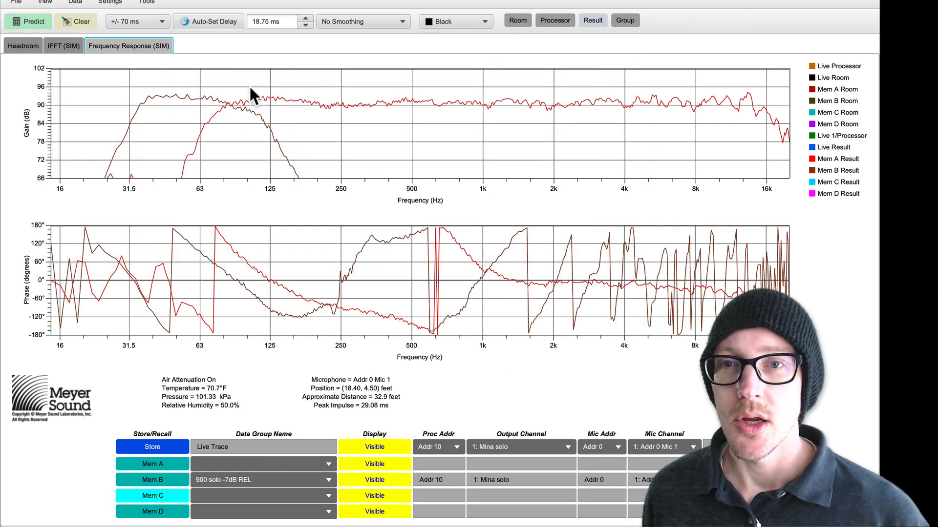
Step: Check the Relative checklist in Drafts for the task that follows setting the level, and return to MAPP XT
{"action": "key", "text": "super+Tab"}
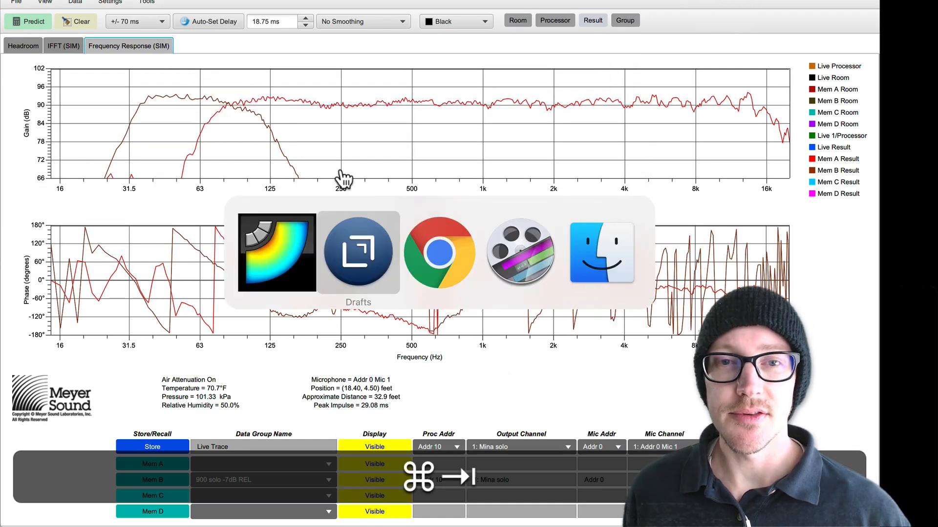
{"action": "left_click", "coordinate": [35, 64]}
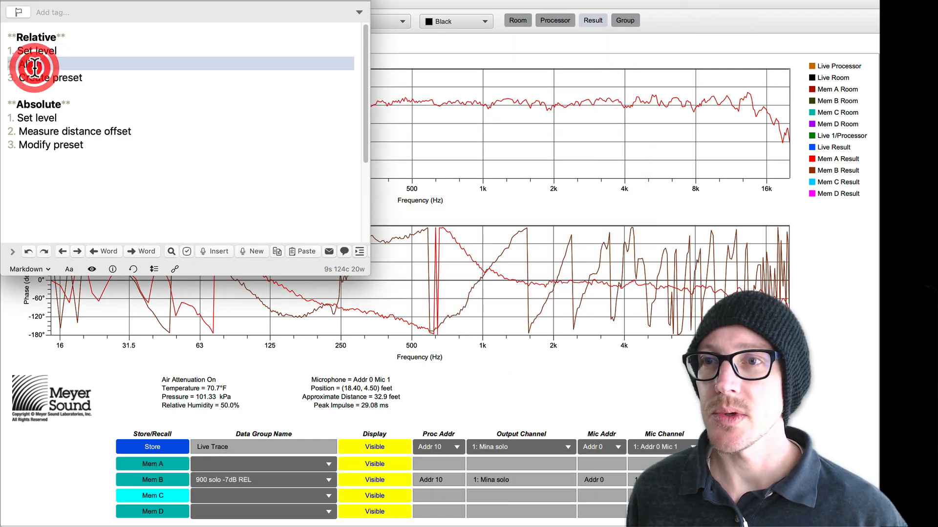
{"action": "left_click", "coordinate": [498, 6]}
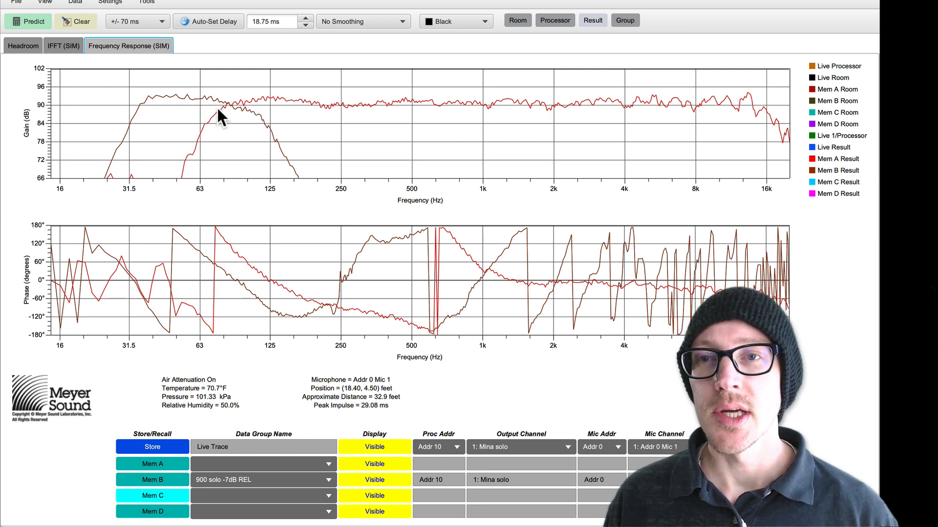
Step: Examine the gain plot to find the overlap range of the Mina and 900LFC traces and the frequency where their levels cross
{"action": "left_click_drag", "start_coordinate": [216, 108], "coordinate": [201, 109]}
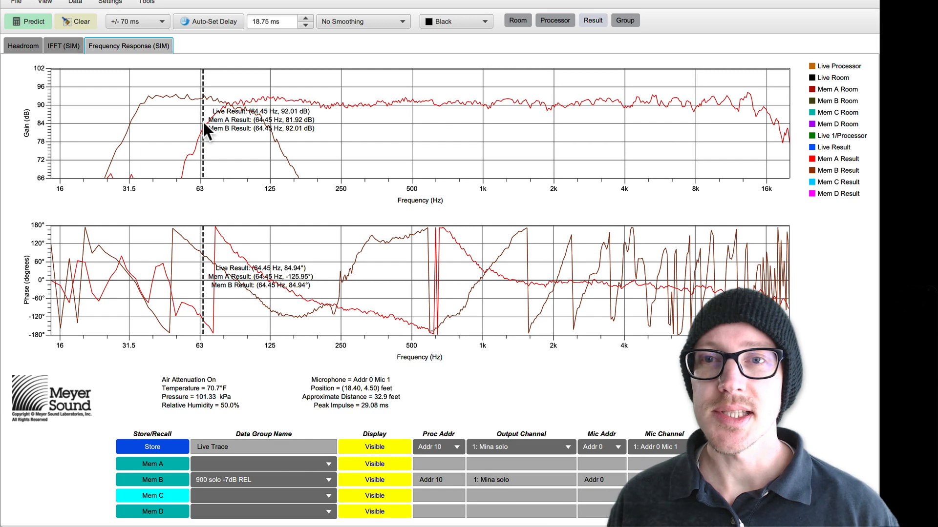
{"action": "left_click_drag", "start_coordinate": [204, 123], "coordinate": [262, 130]}
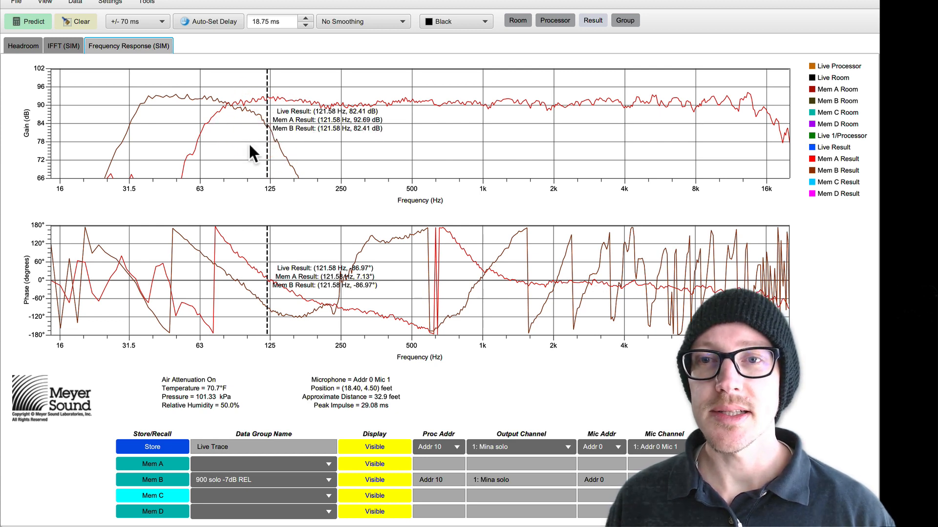
{"action": "left_click_drag", "start_coordinate": [260, 136], "coordinate": [279, 118]}
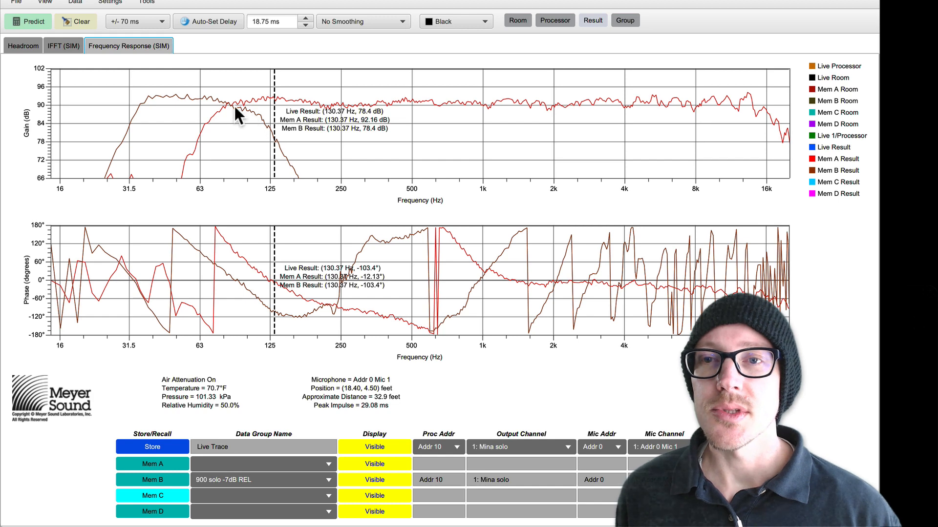
{"action": "left_click_drag", "start_coordinate": [239, 110], "coordinate": [226, 113]}
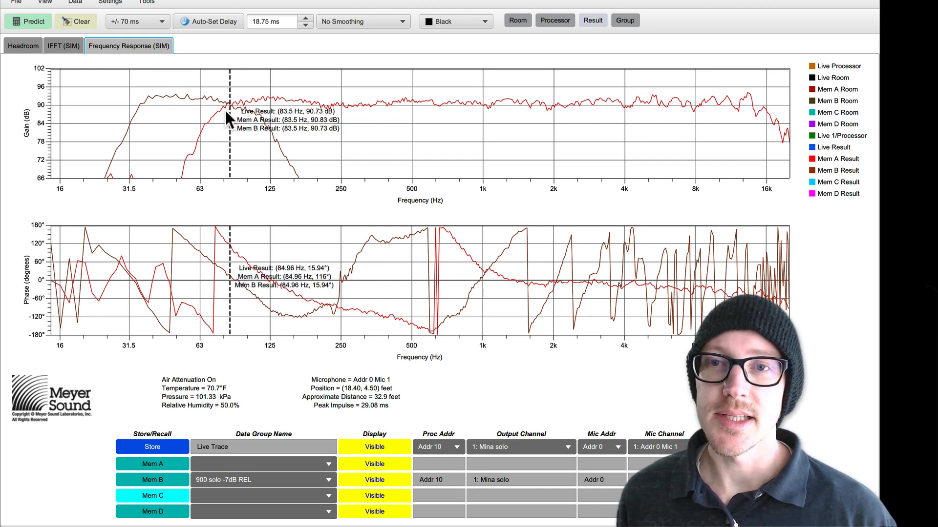
{"action": "left_click", "coordinate": [227, 109]}
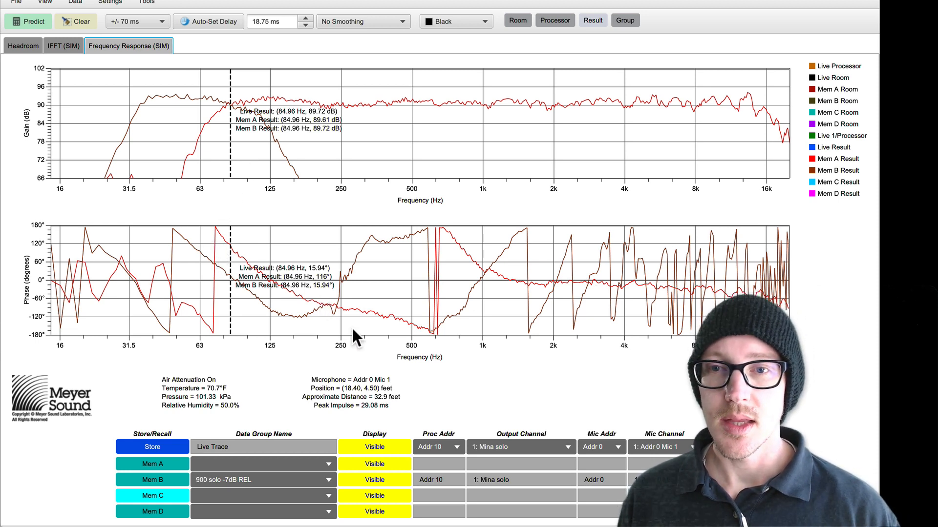
Step: Compare the Mem A and Mem B phase at the 83.5 Hz level crossing, then switch to the Google calculator in Chrome
{"action": "left_click", "coordinate": [47, 250]}
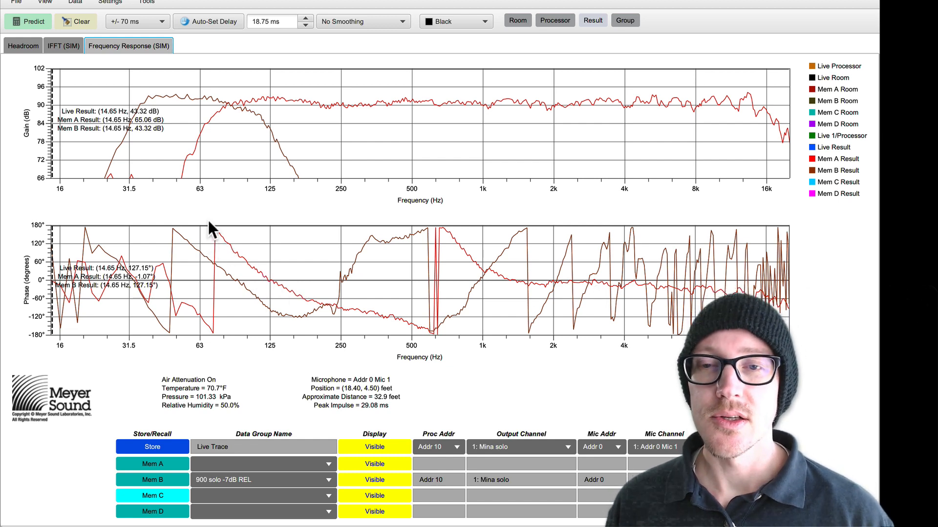
{"action": "left_click", "coordinate": [374, 464]}
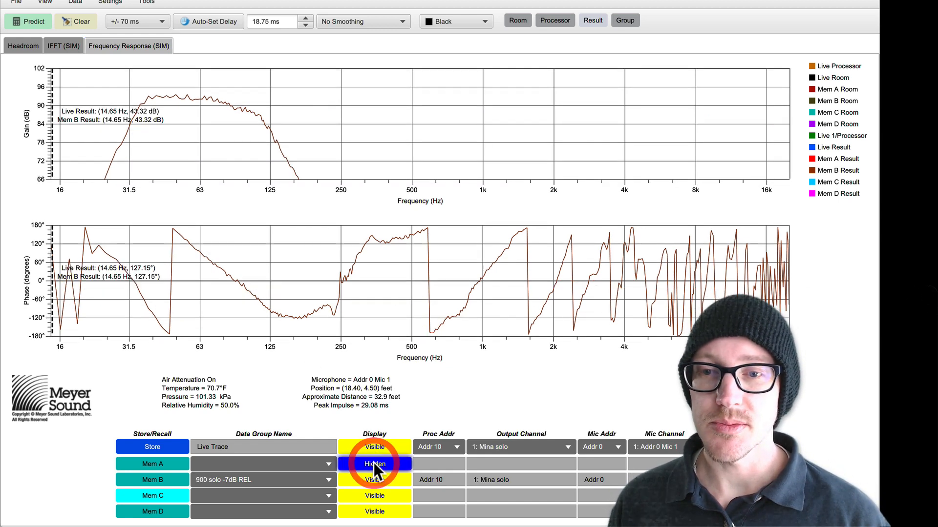
{"action": "left_click", "coordinate": [375, 464]}
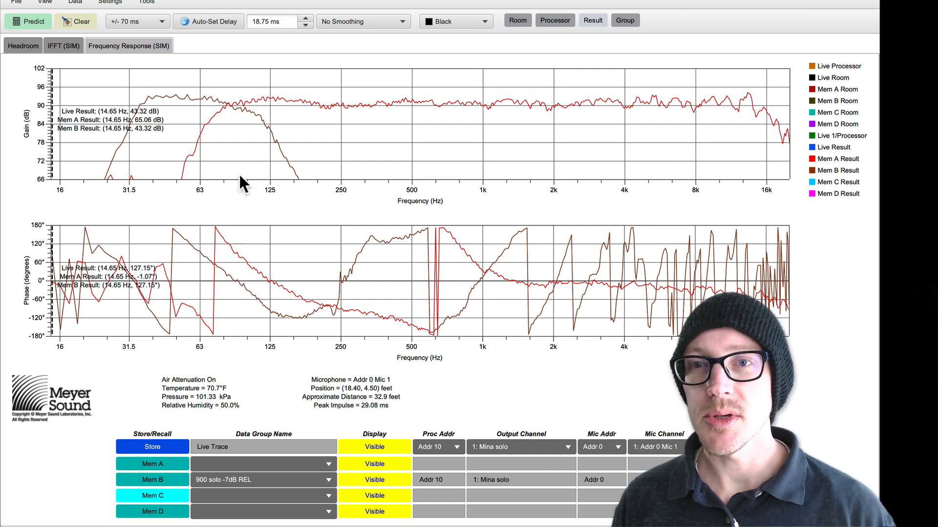
{"action": "left_click", "coordinate": [222, 275]}
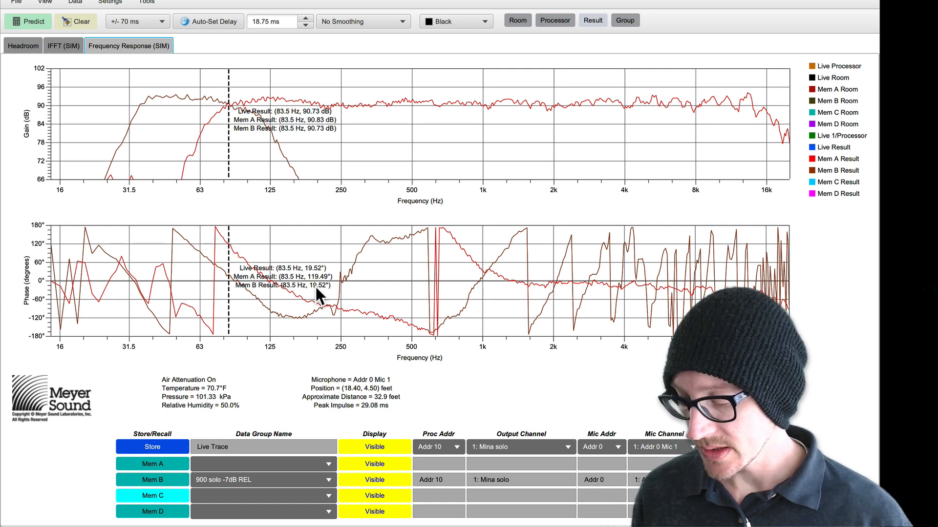
{"action": "key", "text": "super+Tab"}
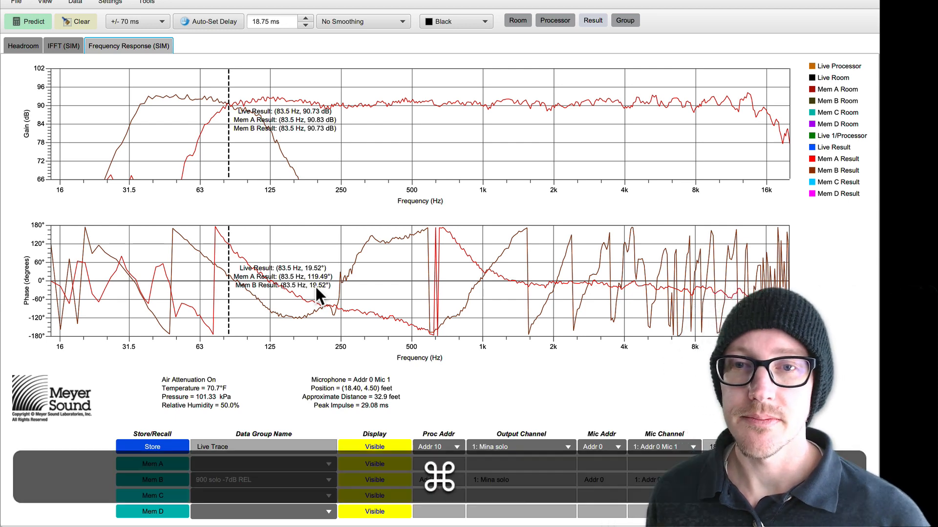
{"action": "type", "text": "9"}
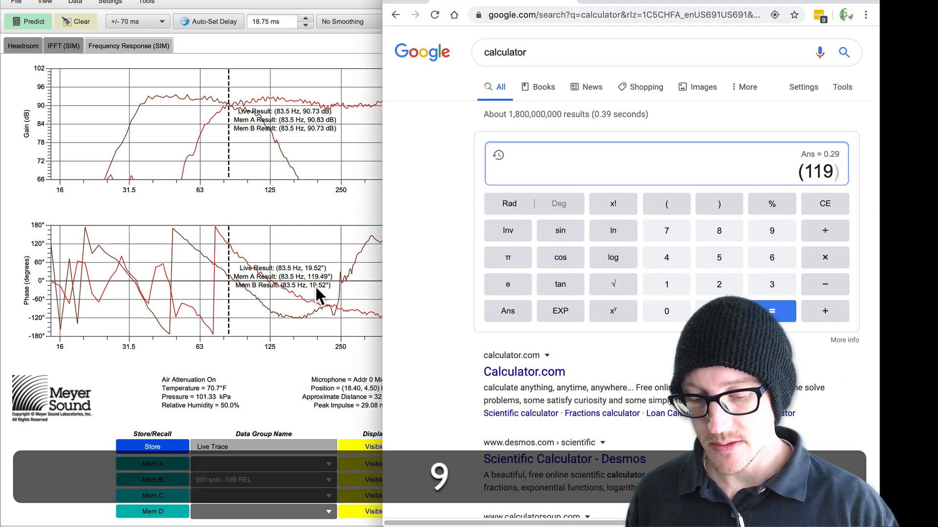
{"action": "type", "text": " -"}
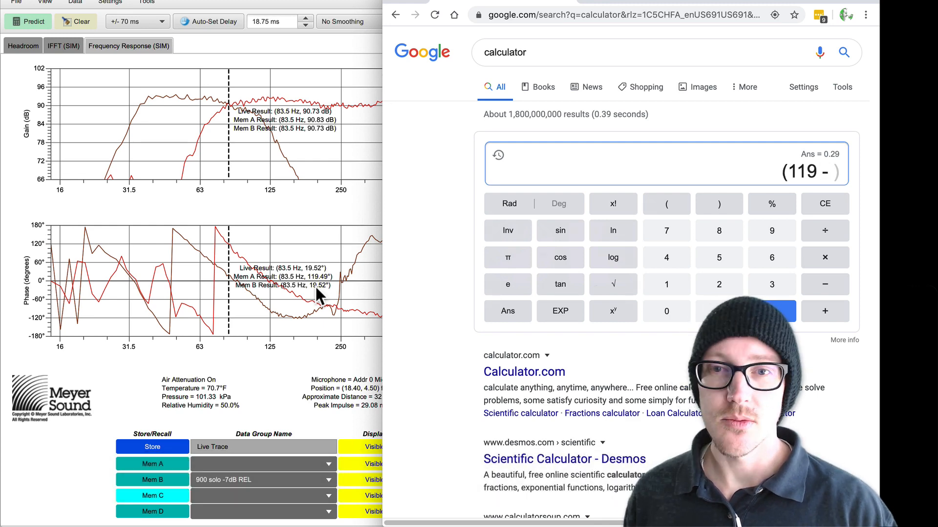
{"action": "key", "text": "BackSpace"}
{"action": "key", "text": "BackSpace"}
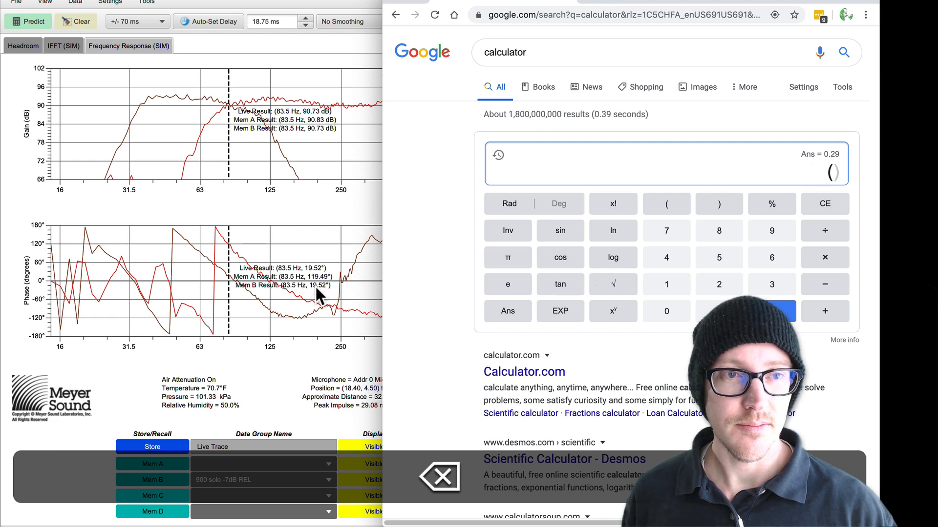
Step: Calculate the delay in milliseconds for a 100° phase offset at 83.5 Hz as 100 ÷ 360 ÷ 83.5 × 1000
{"action": "type", "text": "100"}
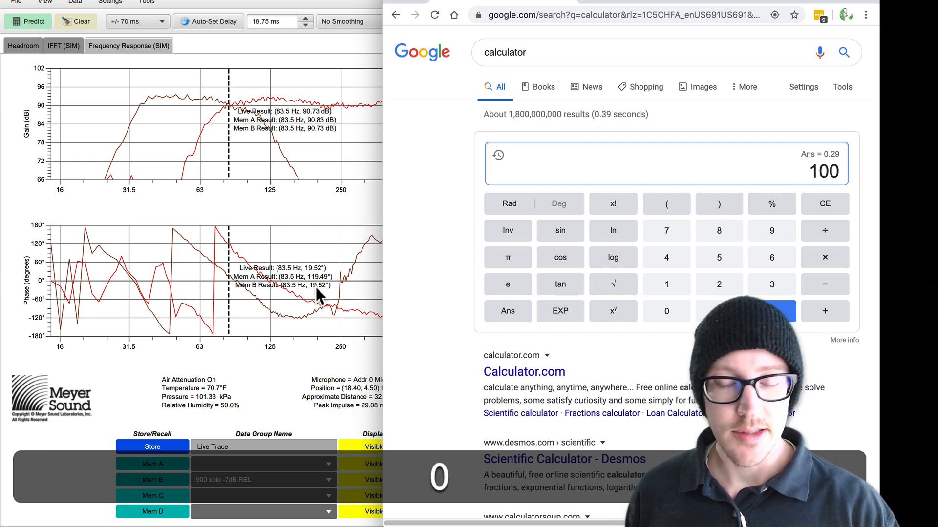
{"action": "type", "text": "/360"}
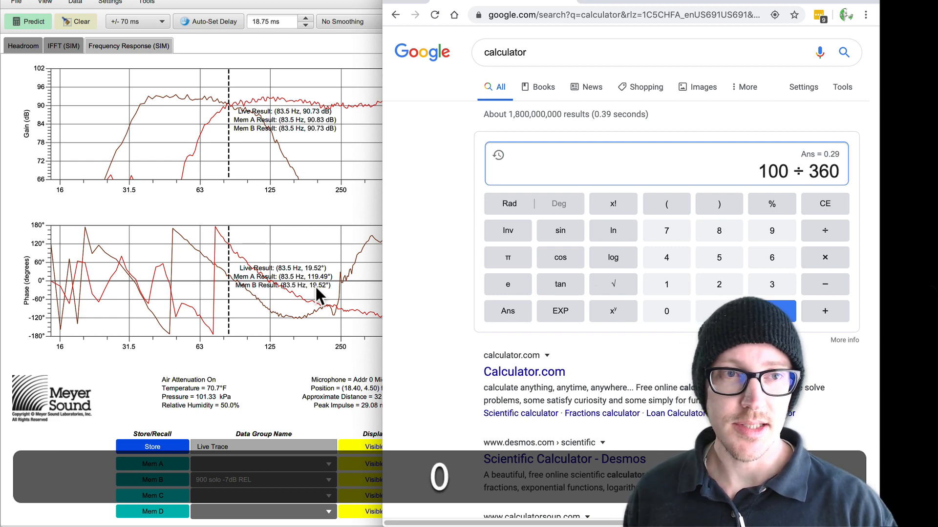
{"action": "type", "text": "/"}
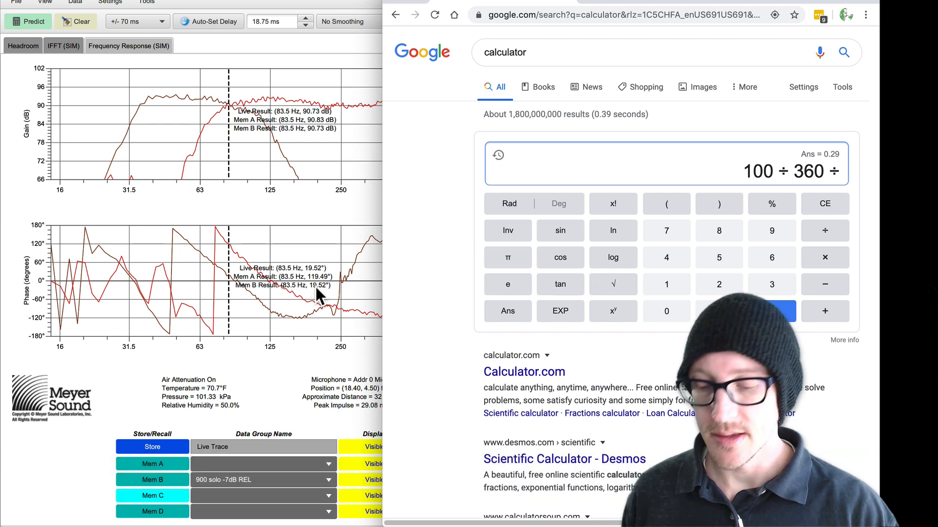
{"action": "type", "text": "83.5"}
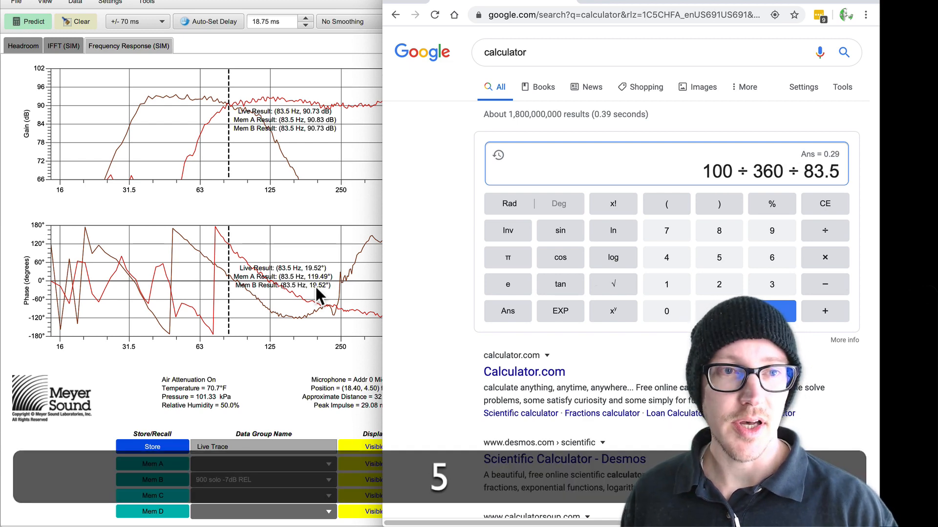
{"action": "type", "text": "*1000"}
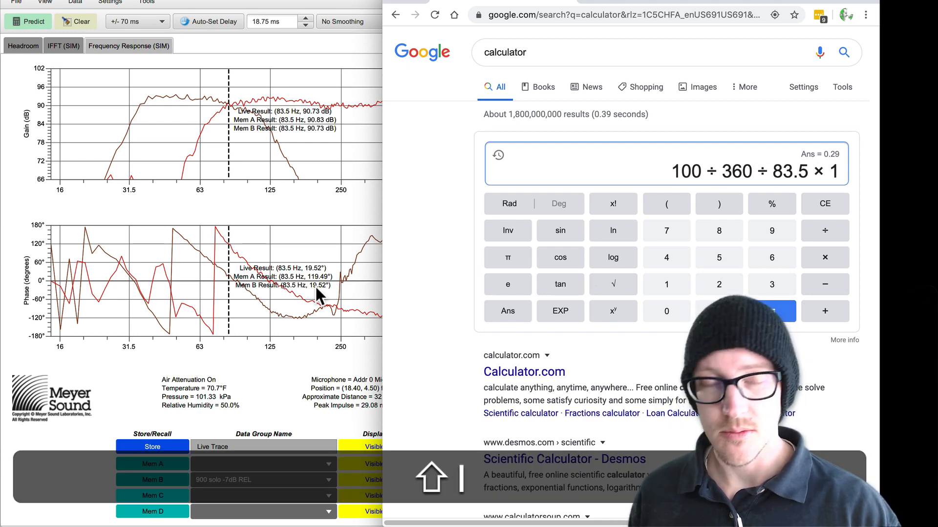
{"action": "key", "text": "Return"}
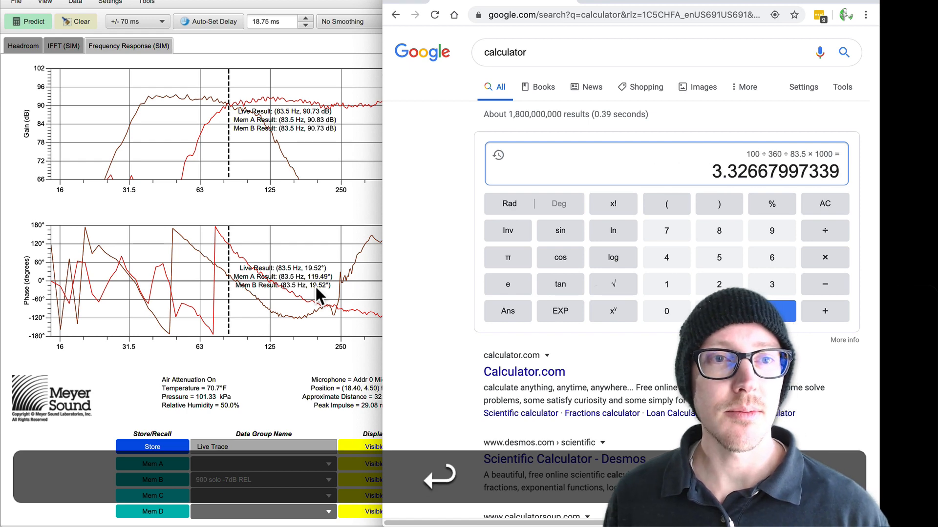
Step: Set the Mina solo channel's delay to 3.32 ms in MAPP XT and predict its response with 900LFC solo muted
{"action": "double_click", "coordinate": [729, 172]}
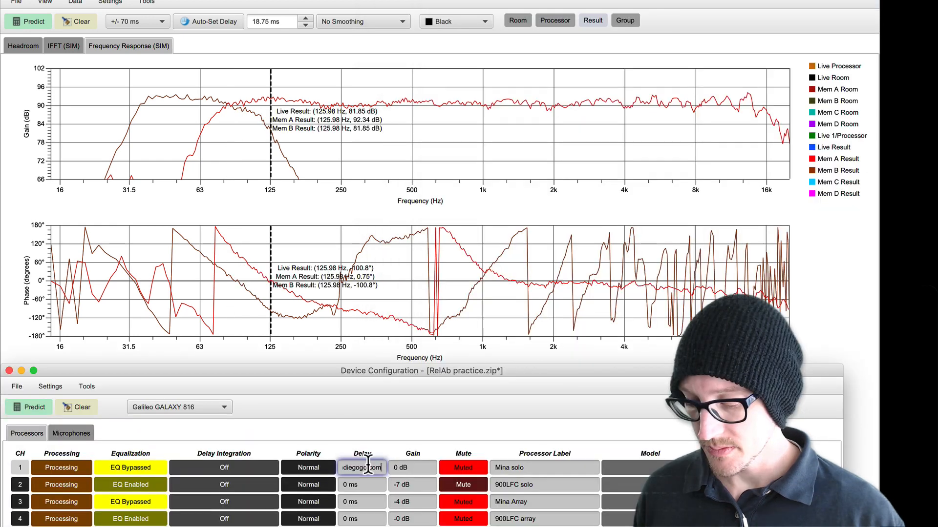
{"action": "key", "text": "super+a"}
{"action": "type", "text": "3.32"}
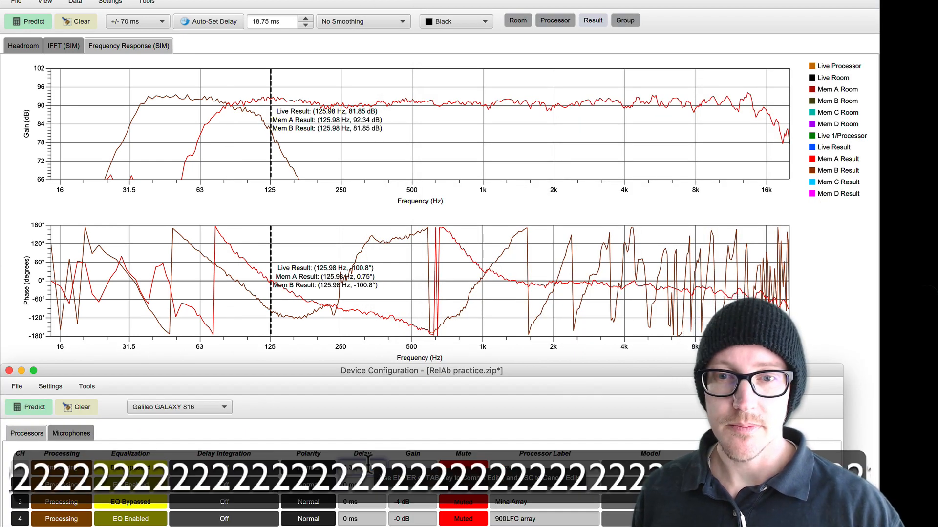
{"action": "key", "text": "Return"}
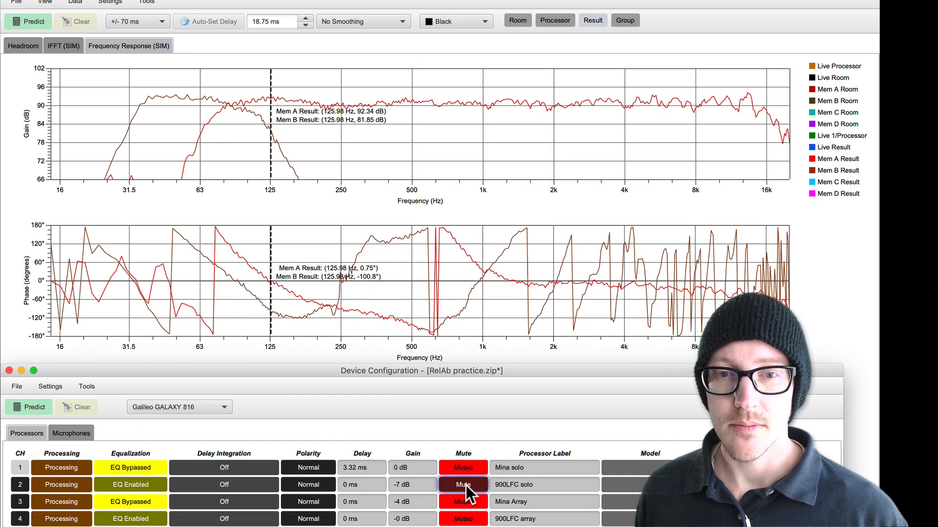
{"action": "left_click", "coordinate": [470, 466]}
{"action": "left_click", "coordinate": [19, 18]}
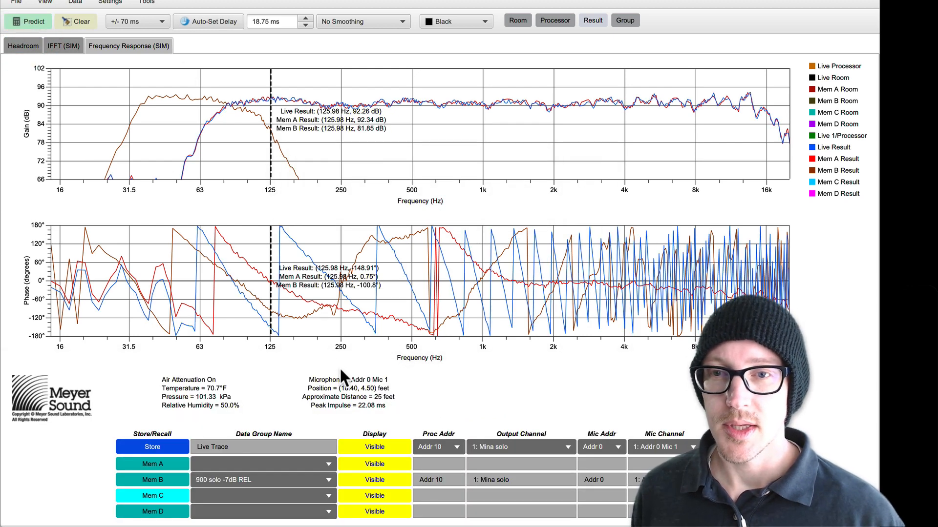
Step: Compare the traces at 83.5 Hz and set the plots' horizontal zoom to 14 Hz to 200 Hz
{"action": "left_click_drag", "start_coordinate": [258, 123], "coordinate": [223, 119]}
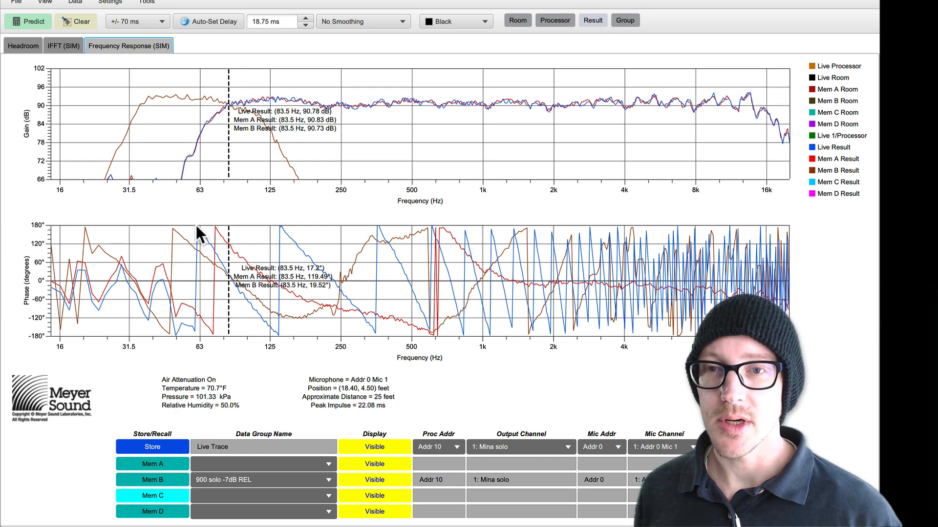
{"action": "right_click", "coordinate": [193, 106]}
{"action": "mouse_move", "coordinate": [239, 133]}
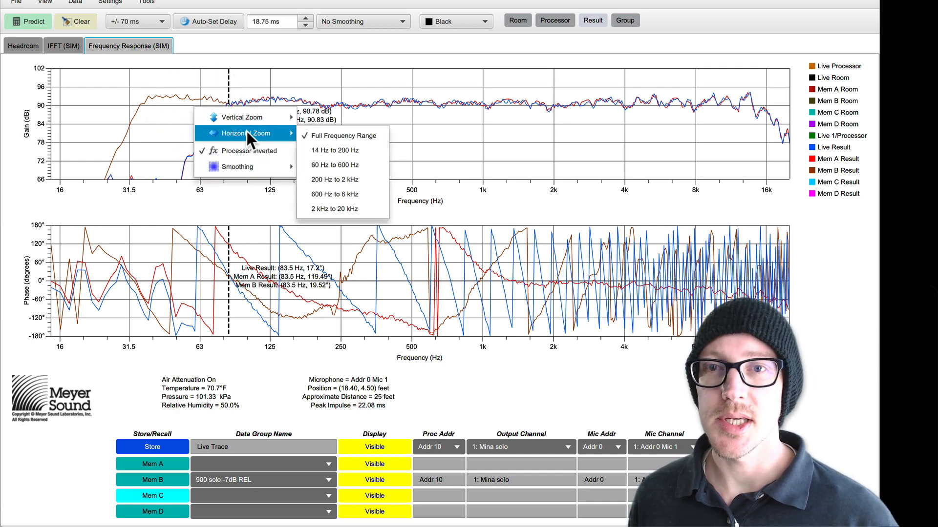
{"action": "left_click", "coordinate": [320, 147]}
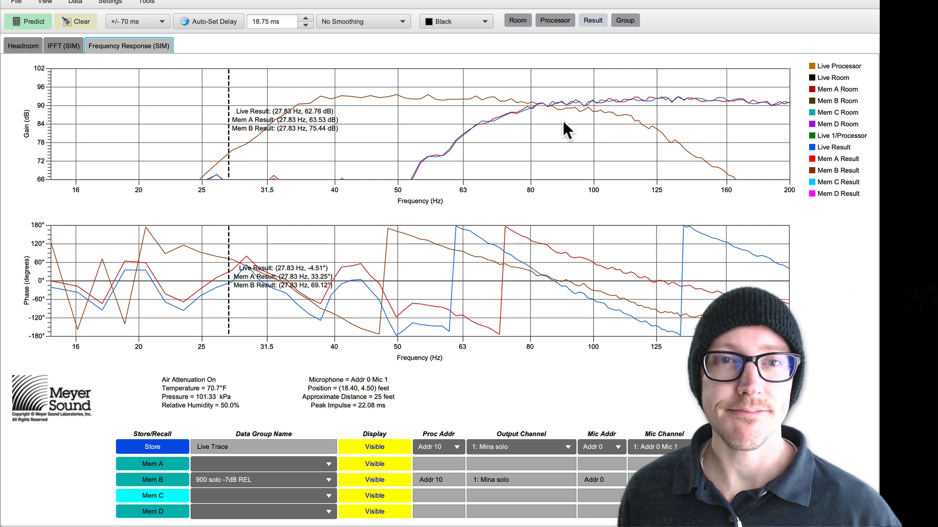
Step: Toggle the display of the live and Mem A traces to compare the delayed Mina's phase with the undelayed one
{"action": "left_click", "coordinate": [385, 448]}
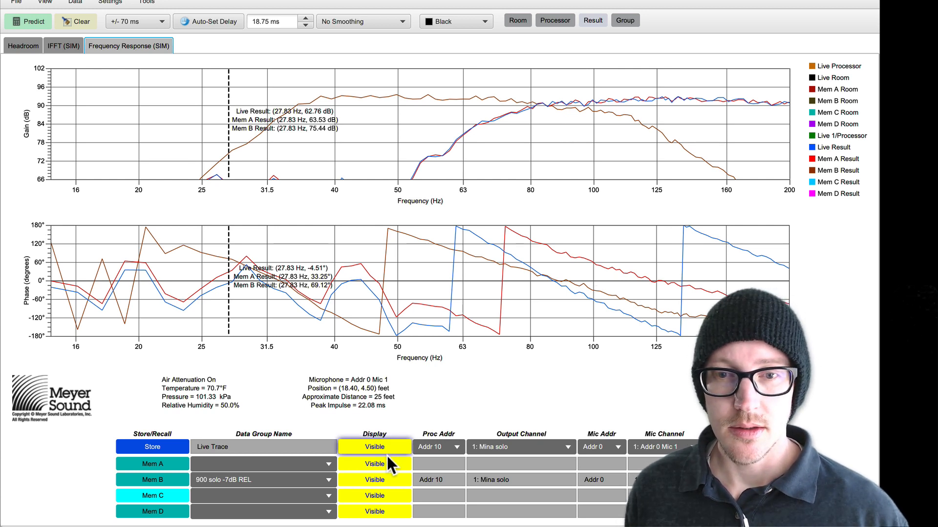
{"action": "left_click", "coordinate": [386, 447]}
{"action": "left_click", "coordinate": [386, 448]}
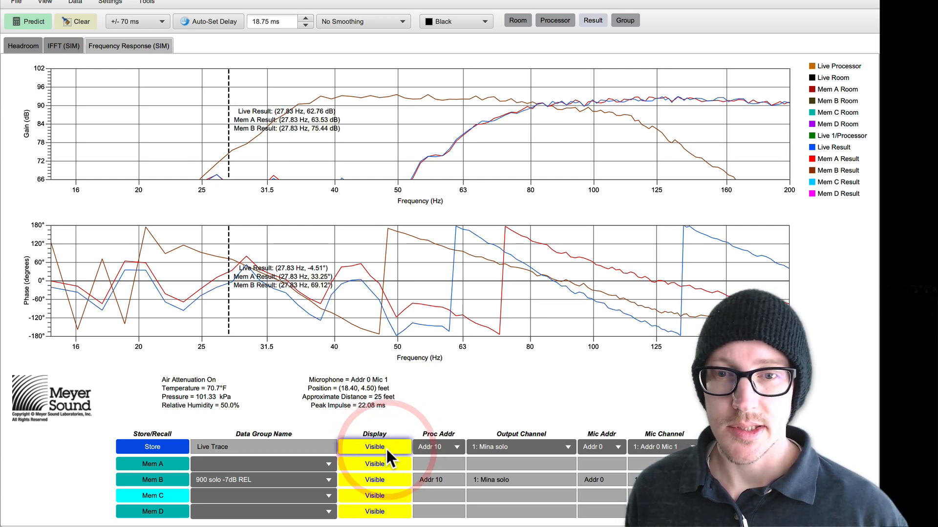
{"action": "left_click", "coordinate": [384, 464]}
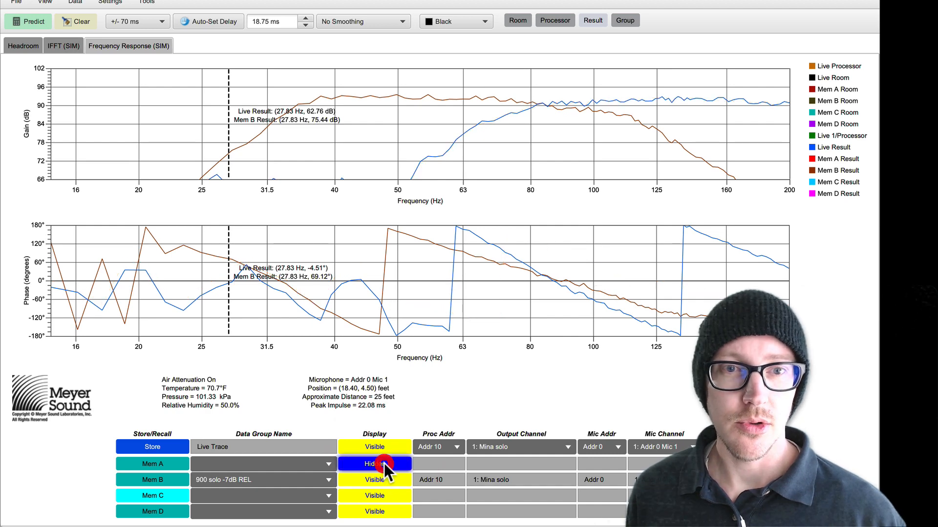
{"action": "left_click", "coordinate": [384, 464]}
{"action": "left_click", "coordinate": [384, 463]}
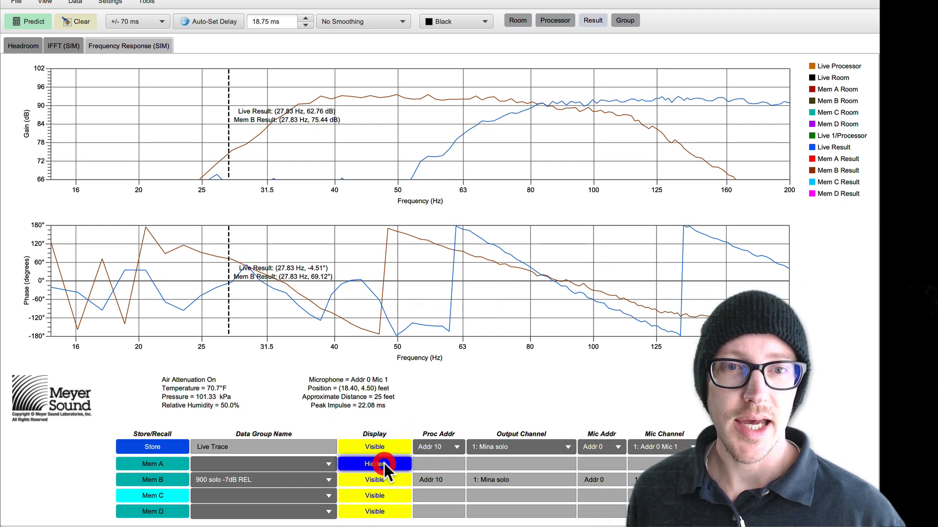
{"action": "left_click", "coordinate": [384, 463]}
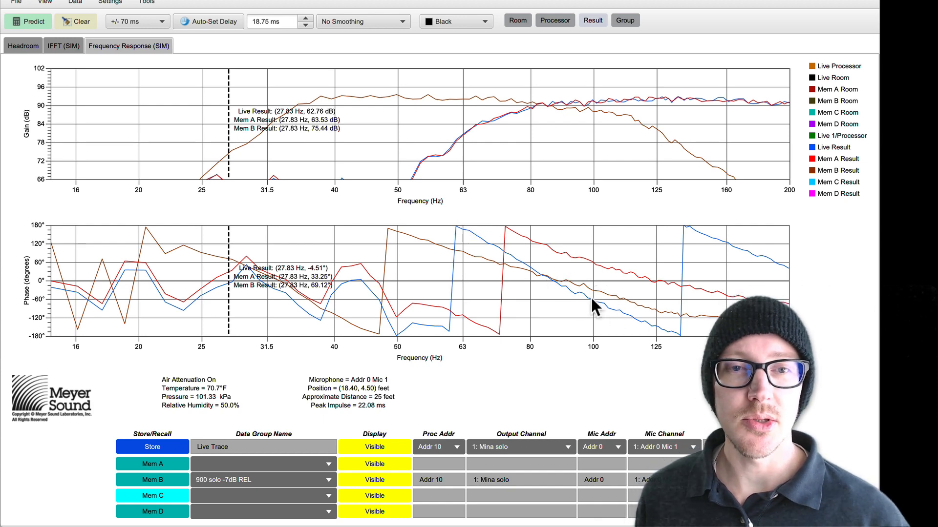
Step: Store the live trace in Mem C and name its data group "Minna solo 3.32ms REL"
{"action": "key", "text": "super+shift+c"}
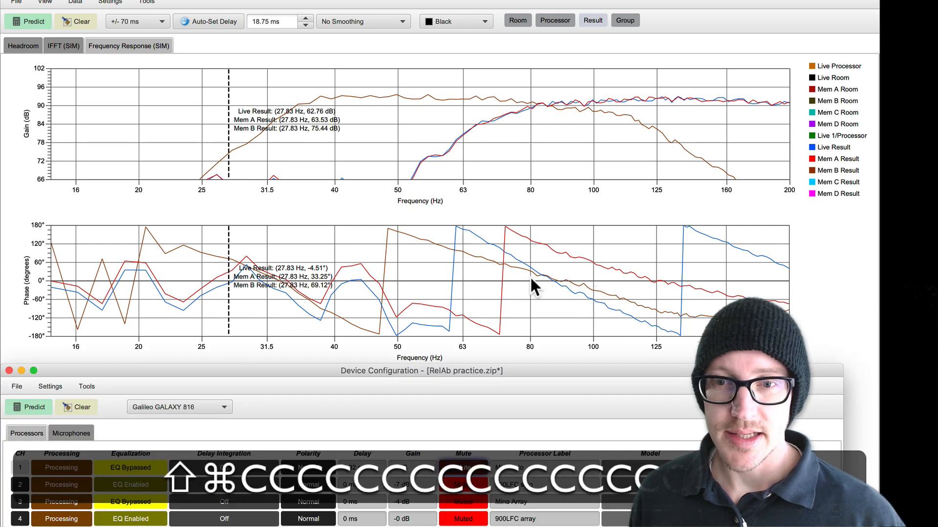
{"action": "left_click", "coordinate": [319, 2]}
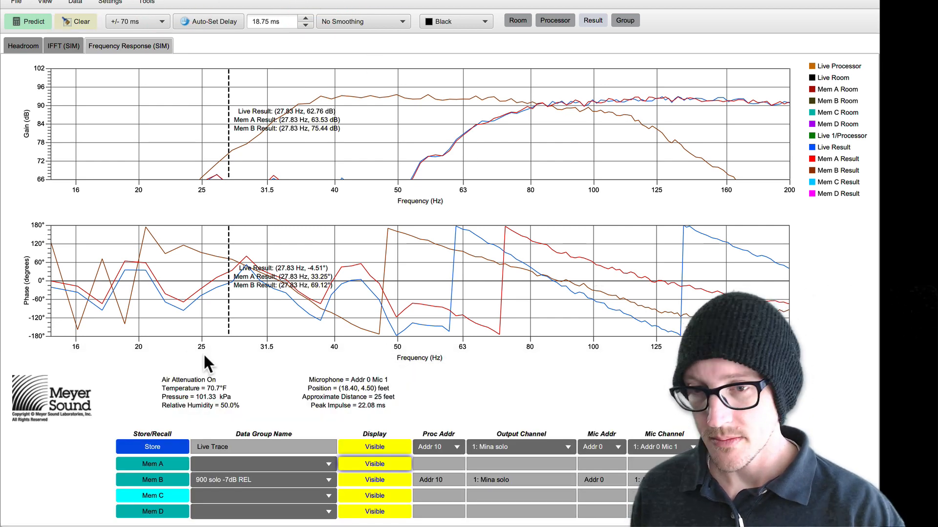
{"action": "key", "text": "5"}
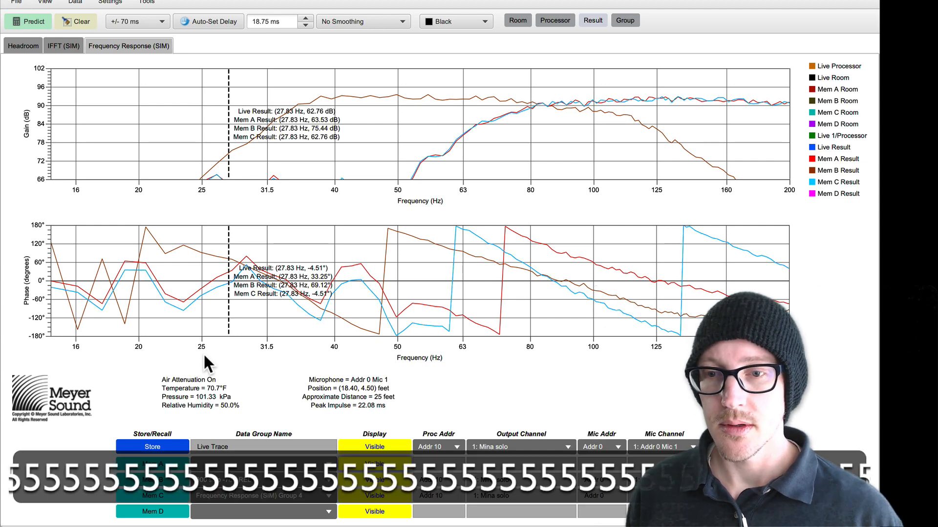
{"action": "left_click", "coordinate": [168, 494]}
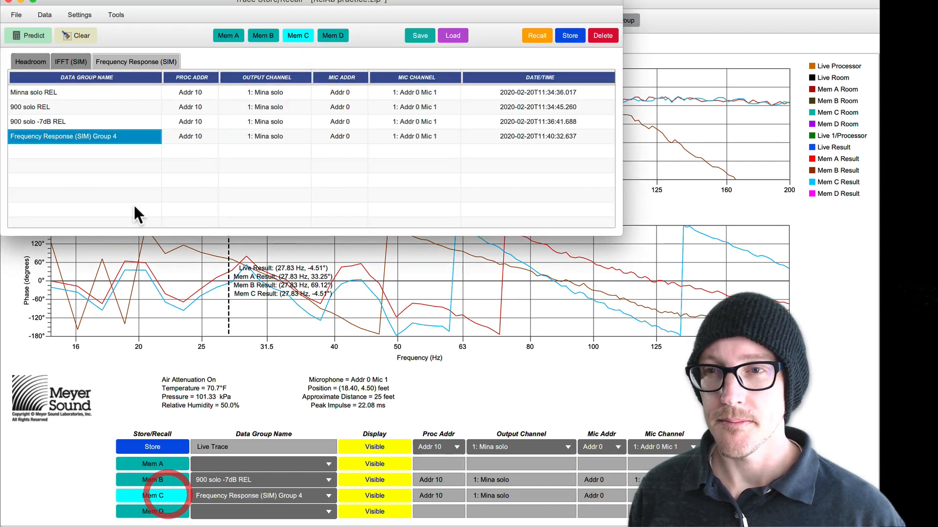
{"action": "double_click", "coordinate": [78, 135]}
{"action": "triple_click", "coordinate": [78, 135]}
{"action": "type", "text": "Min"}
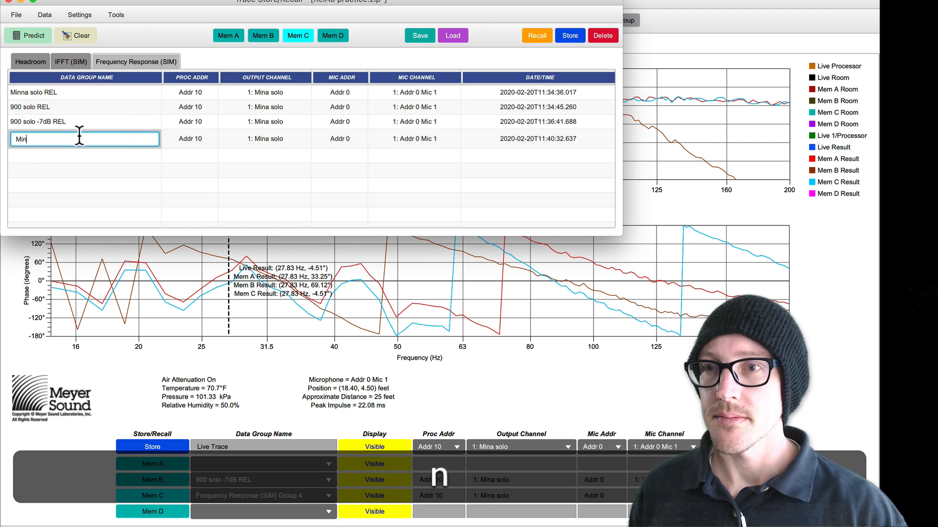
{"action": "type", "text": "na solo "}
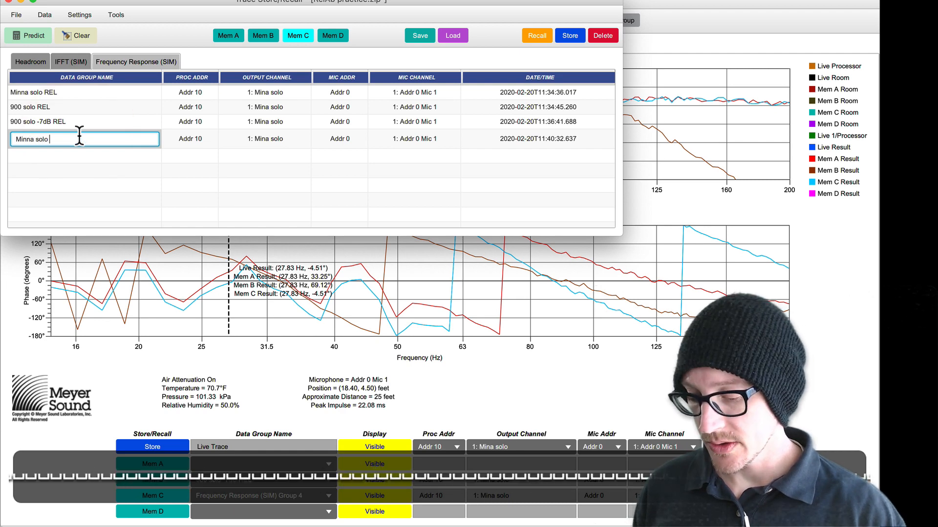
{"action": "type", "text": "3.32ms REL"}
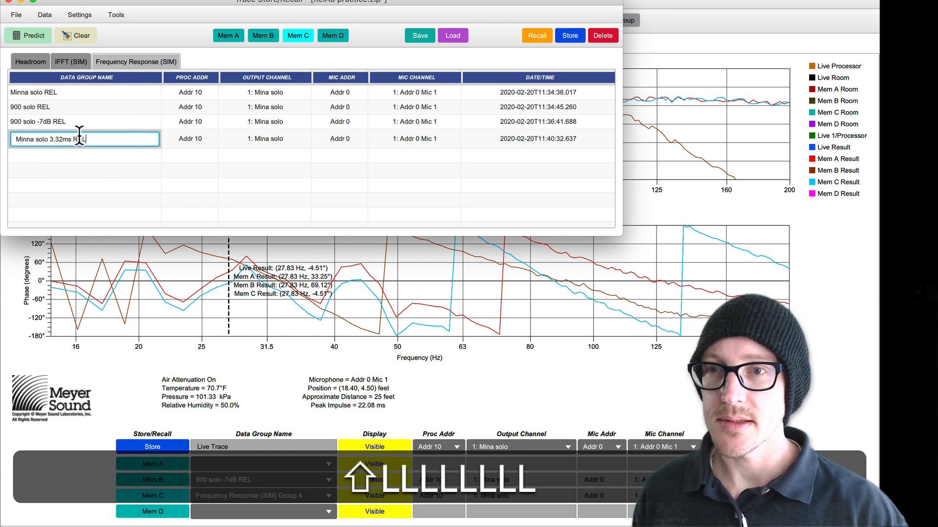
{"action": "key", "text": "Return"}
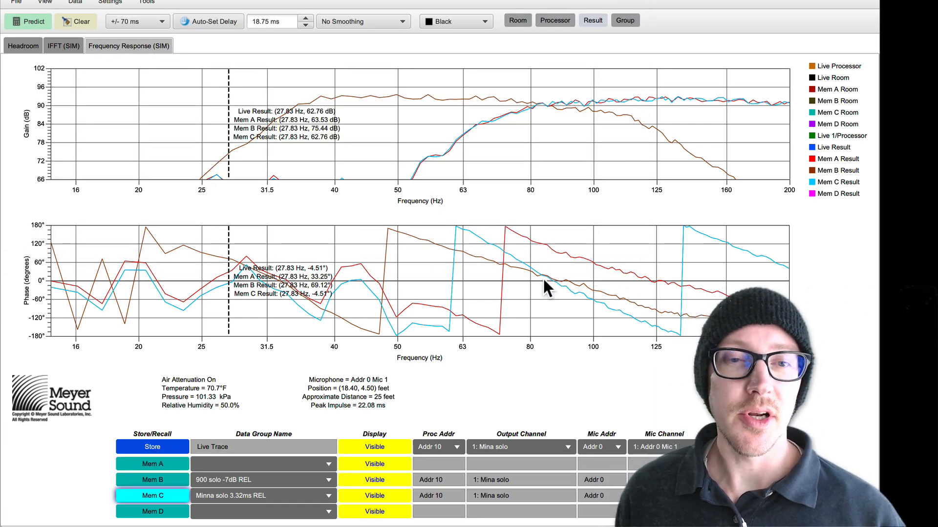
Step: Unmute the 900LFC solo channel and predict the combined response with the delayed Mina solo
{"action": "key", "text": "shift+super+c"}
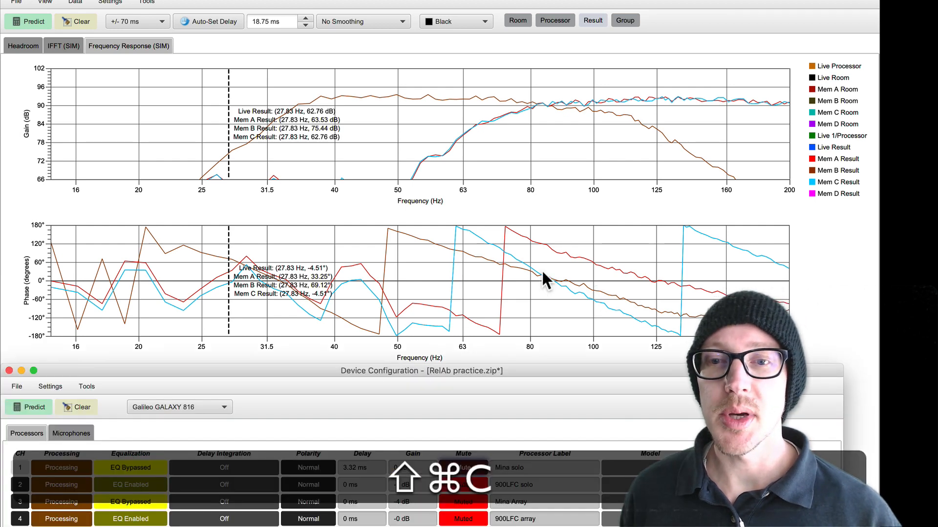
{"action": "left_click", "coordinate": [464, 485]}
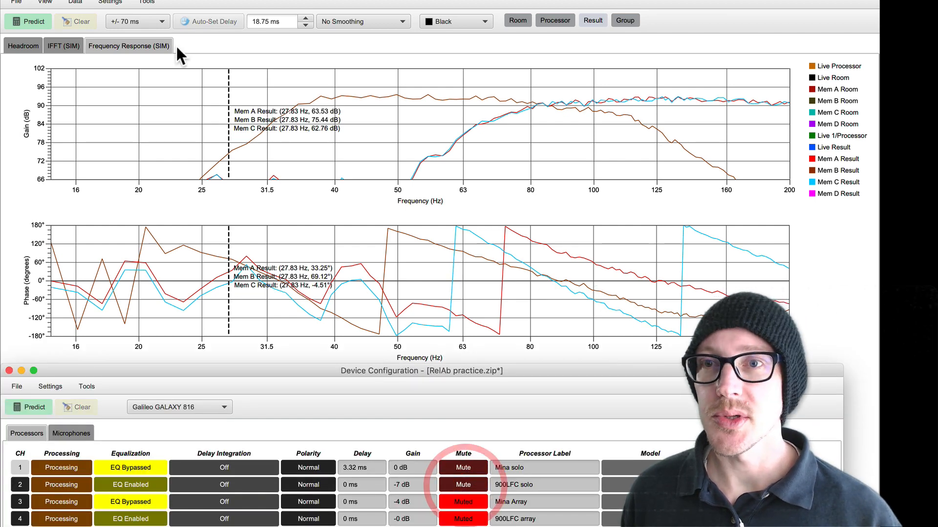
{"action": "left_click", "coordinate": [42, 19]}
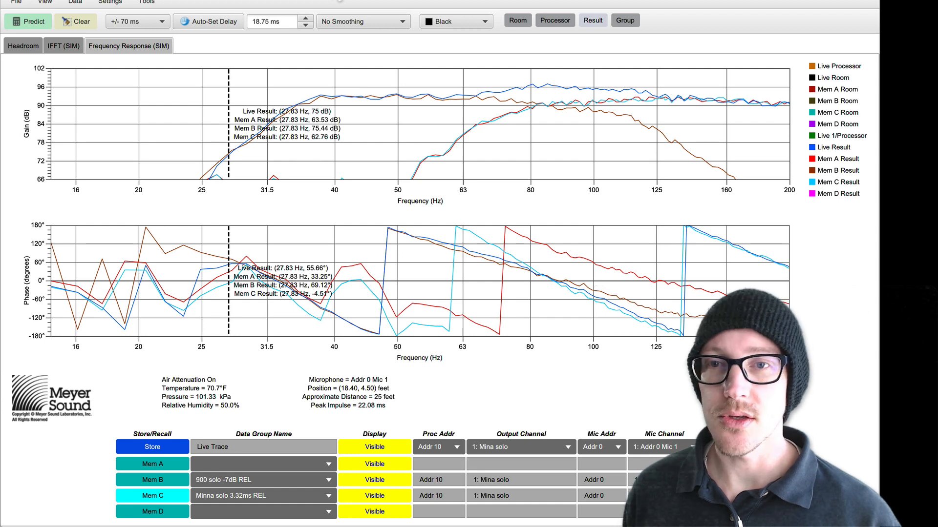
Step: Store the combined response in Mem D and name its data group "Cmbd M3.32ms REL"
{"action": "left_click", "coordinate": [160, 513]}
{"action": "key", "text": "alt+5"}
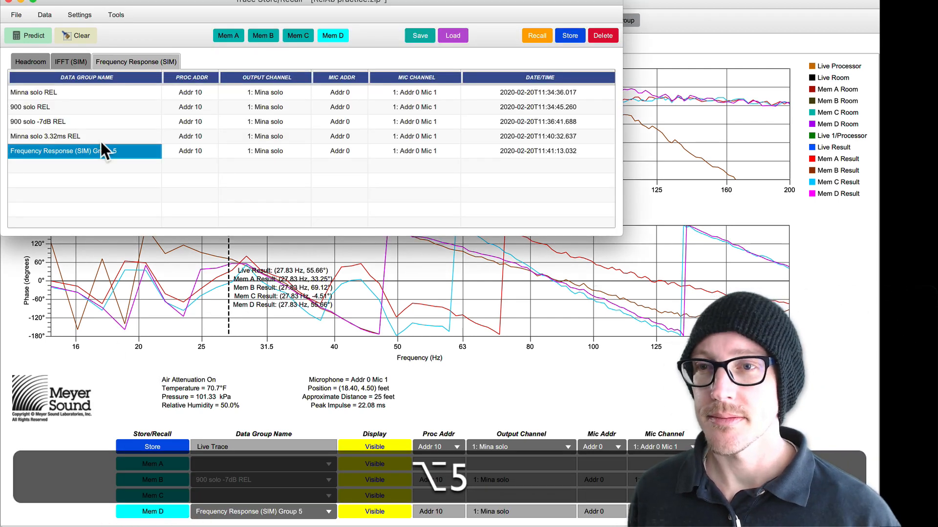
{"action": "double_click", "coordinate": [93, 151]}
{"action": "type", "text": "C"}
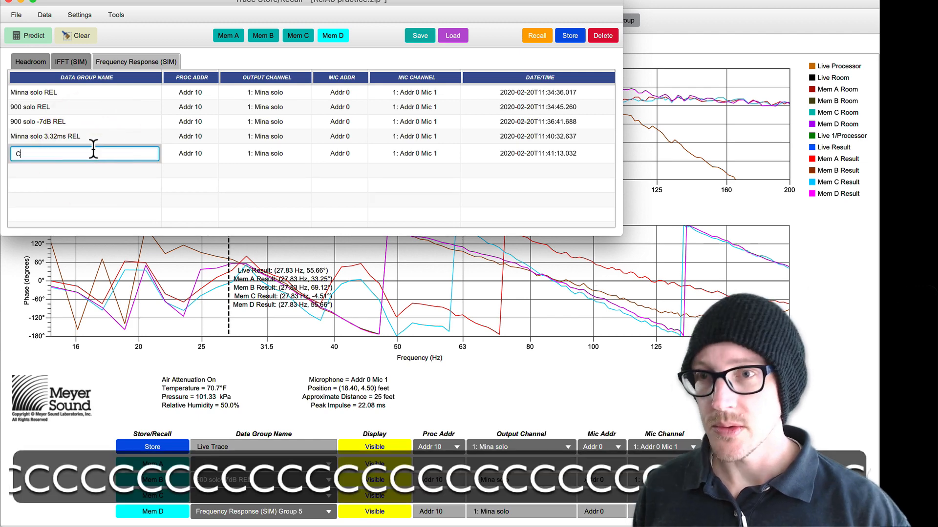
{"action": "type", "text": "mbd "}
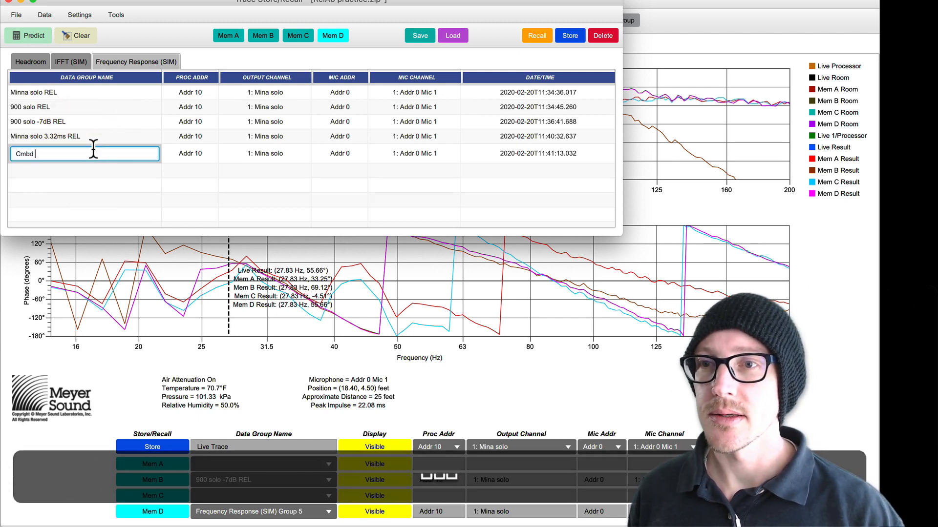
{"action": "type", "text": "w3."}
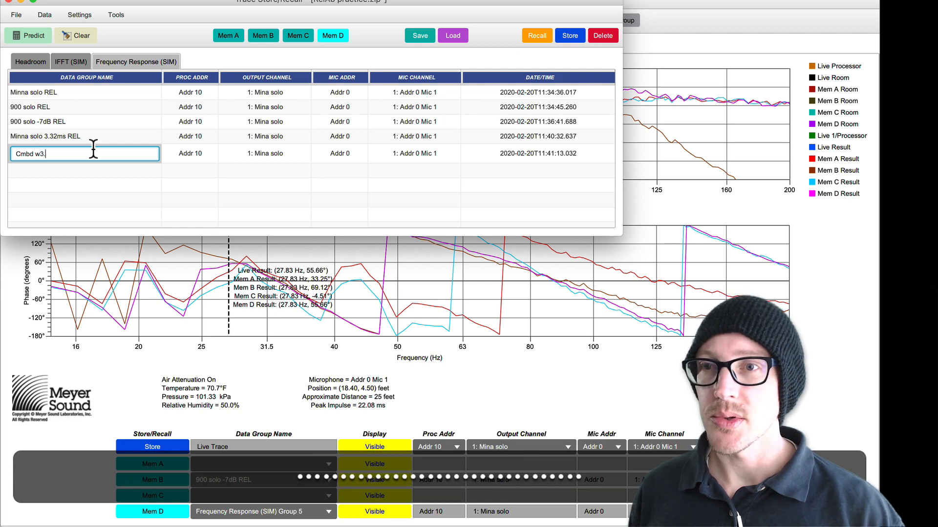
{"action": "type", "text": "32ms"}
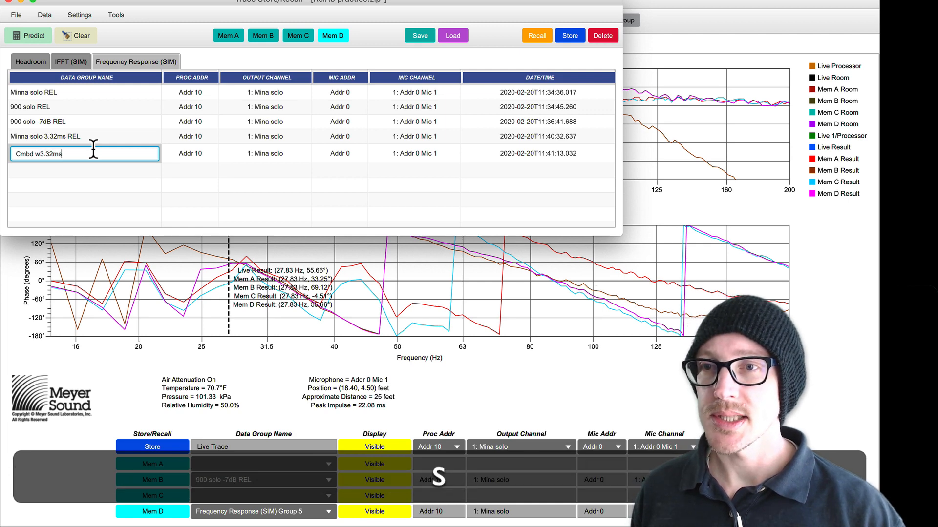
{"action": "key", "text": "Left"}
{"action": "key", "text": "Left"}
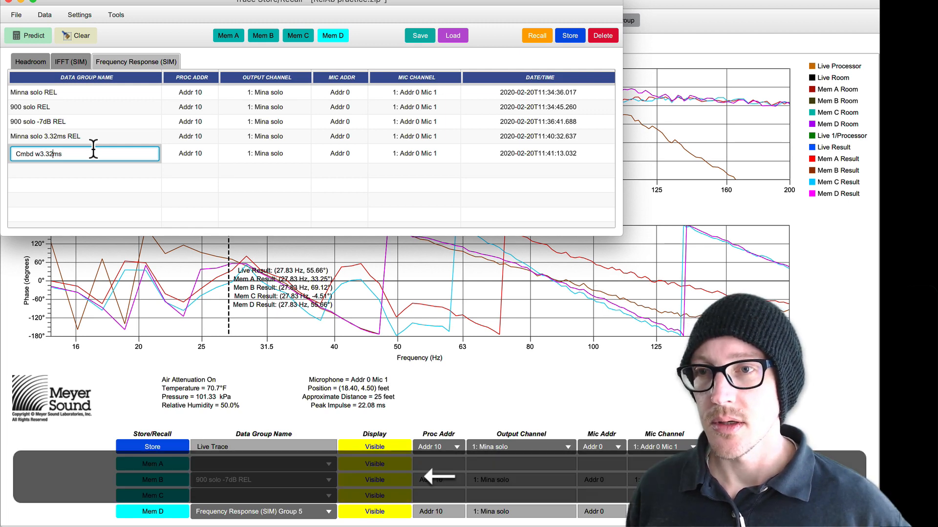
{"action": "key", "text": "BackSpace"}
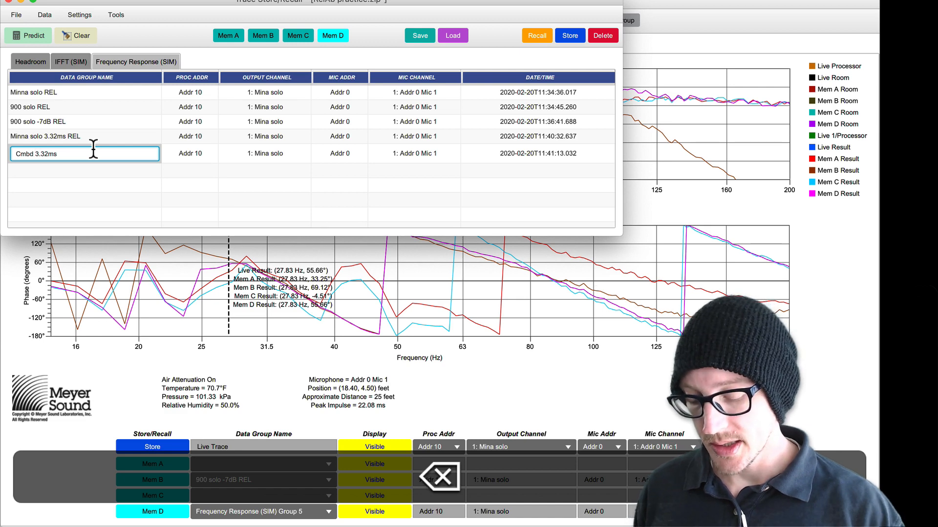
{"action": "type", "text": "M"}
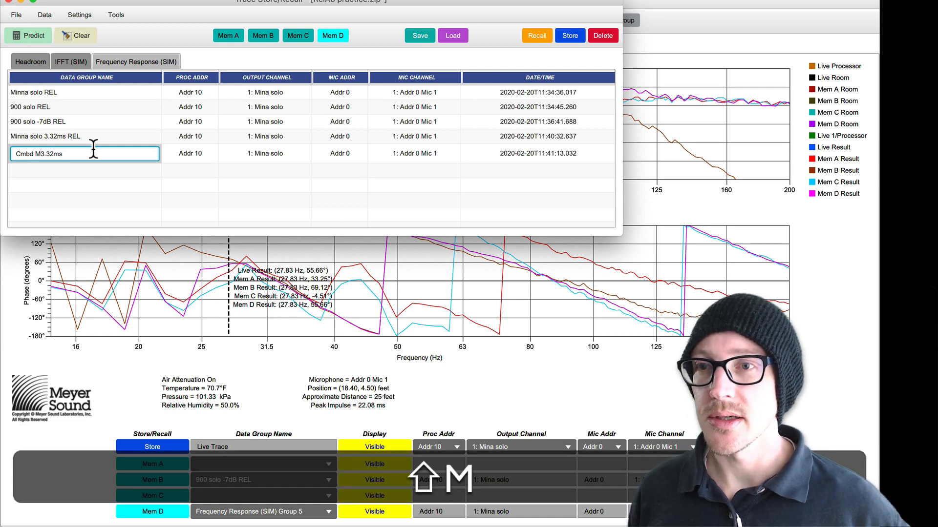
{"action": "key", "text": "Right"}
{"action": "key", "text": "Right"}
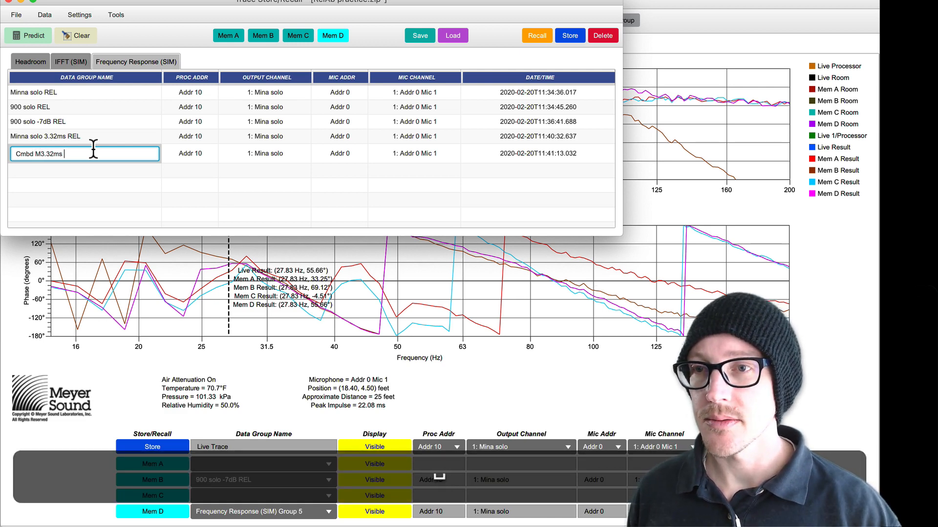
{"action": "key", "text": "Return"}
Step: Hide the Mem D and Mem C traces and clear the live prediction
{"action": "left_click", "coordinate": [389, 507]}
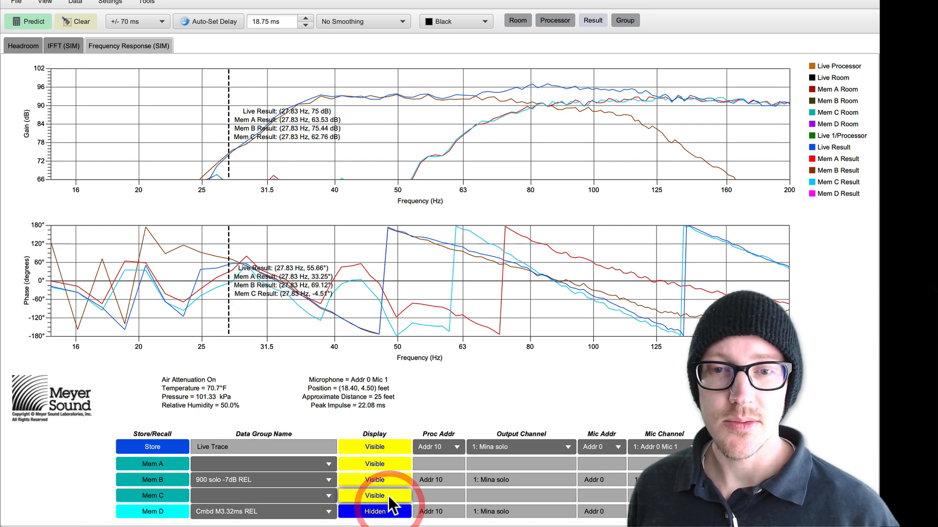
{"action": "left_click", "coordinate": [388, 496]}
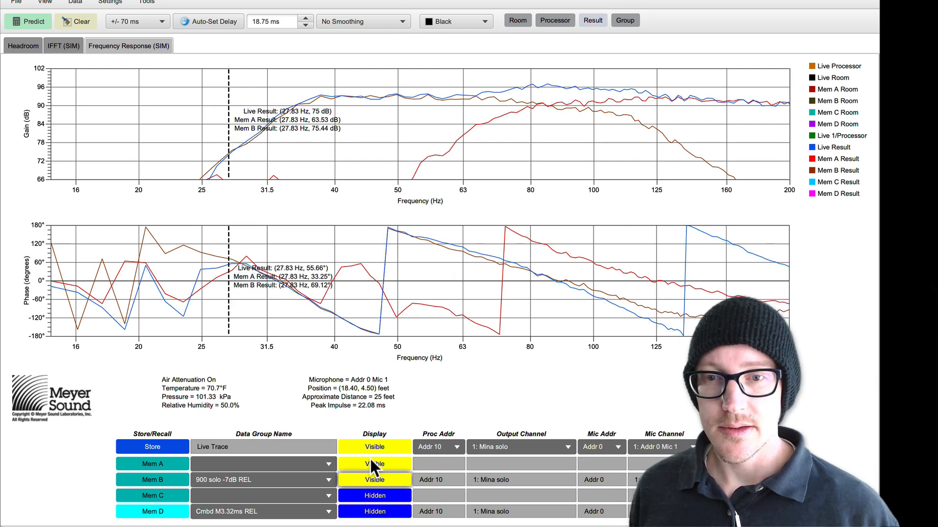
{"action": "left_click", "coordinate": [77, 21]}
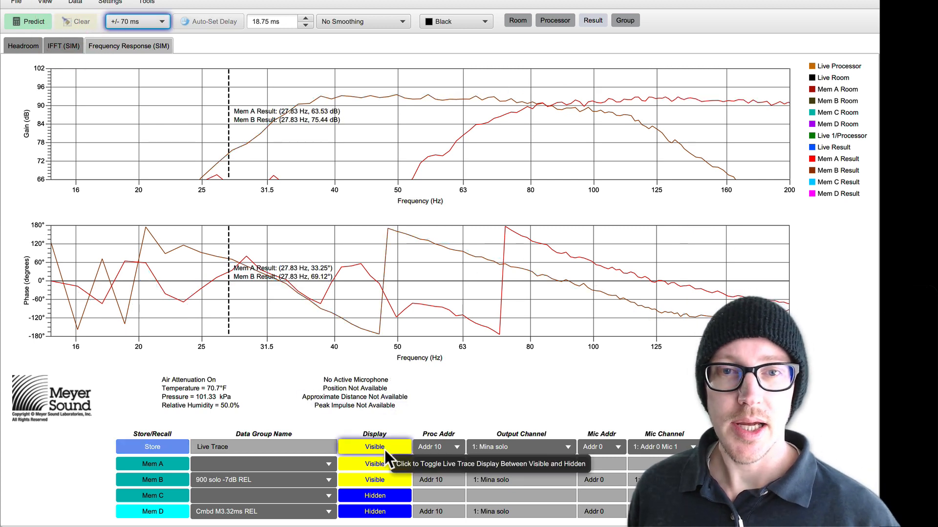
Step: Show only the Mem B and Mem C traces and place the plot cursor at 83.5 Hz to compare their level and phase
{"action": "left_click", "coordinate": [381, 477]}
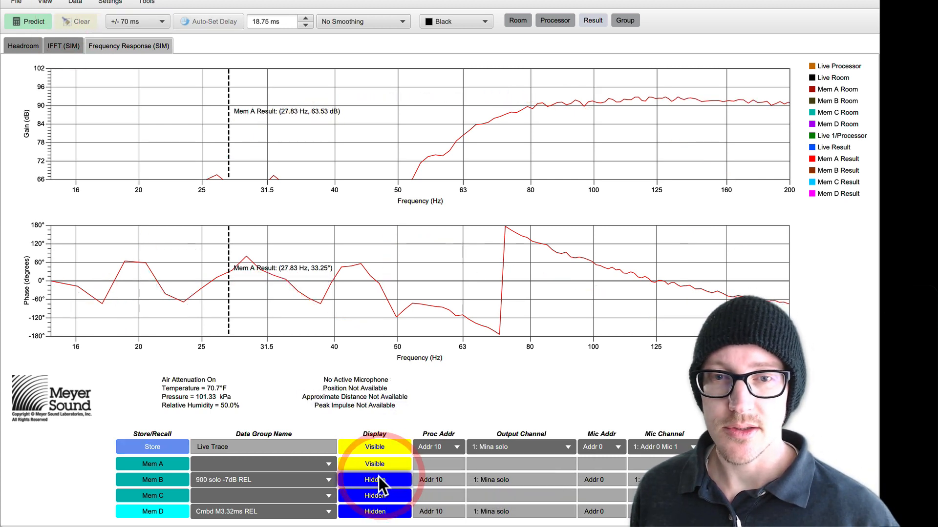
{"action": "left_click", "coordinate": [381, 479]}
{"action": "left_click", "coordinate": [381, 463]}
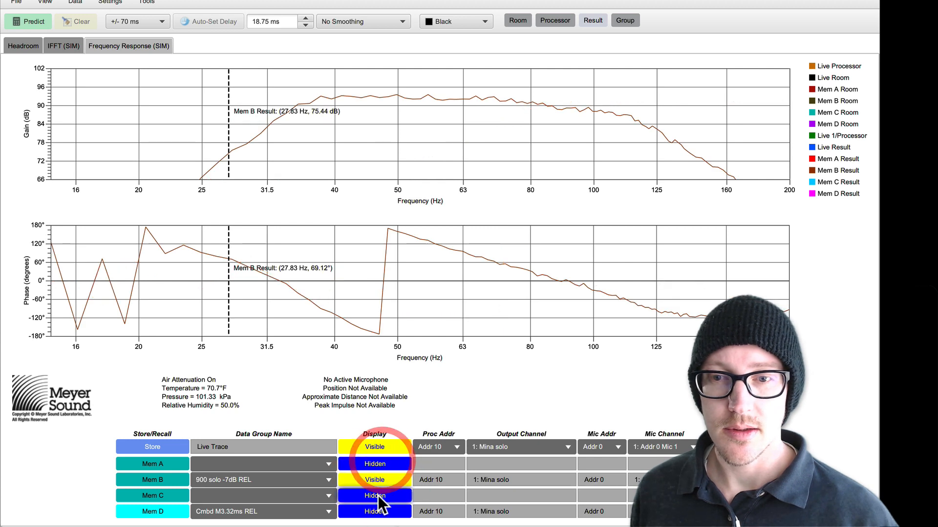
{"action": "left_click", "coordinate": [377, 496]}
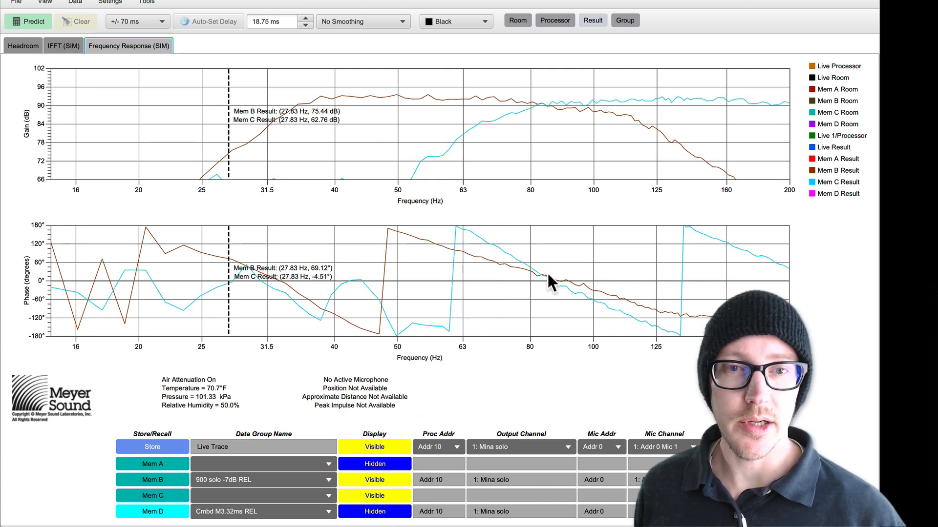
{"action": "left_click", "coordinate": [538, 282]}
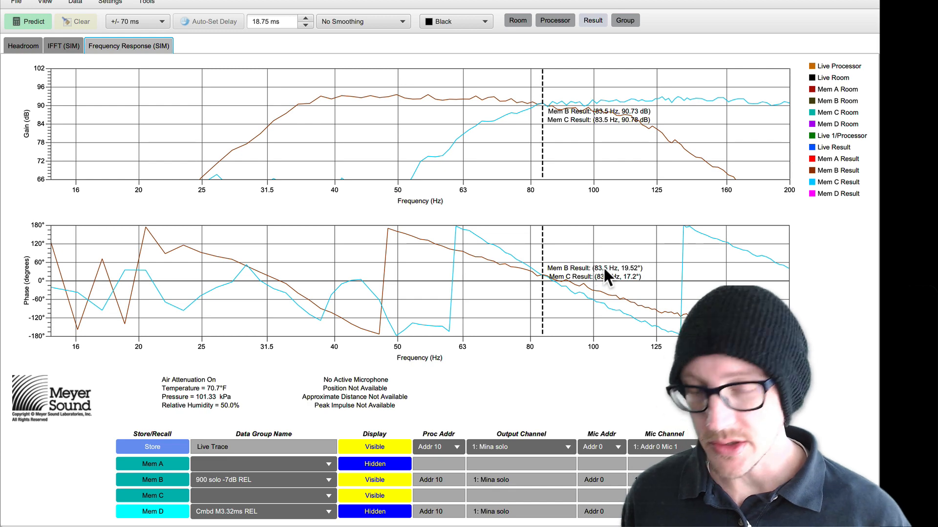
Step: Switch to the browser calculator and calculate the full cycle time at 83.5 Hz in milliseconds as 1000 ÷ 83.5
{"action": "key", "text": "super+Tab"}
{"action": "key", "text": "BackSpace"}
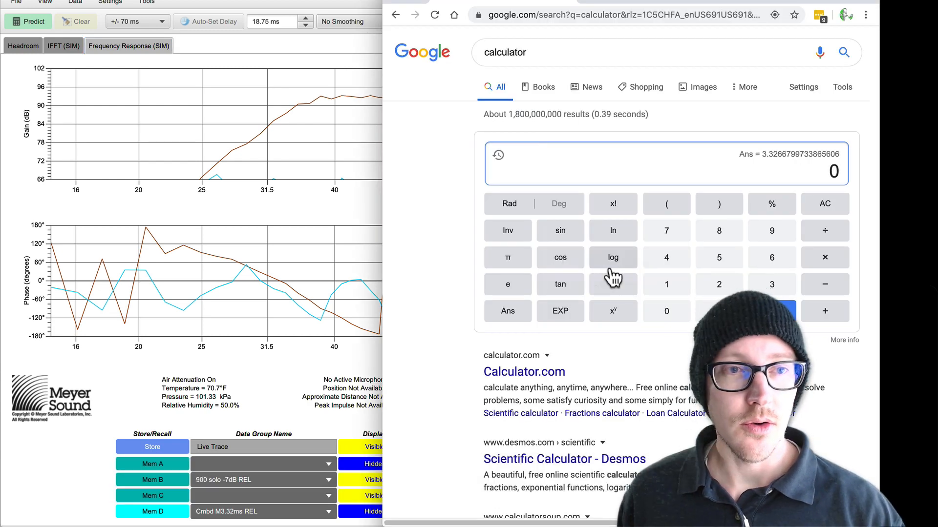
{"action": "type", "text": "1000"}
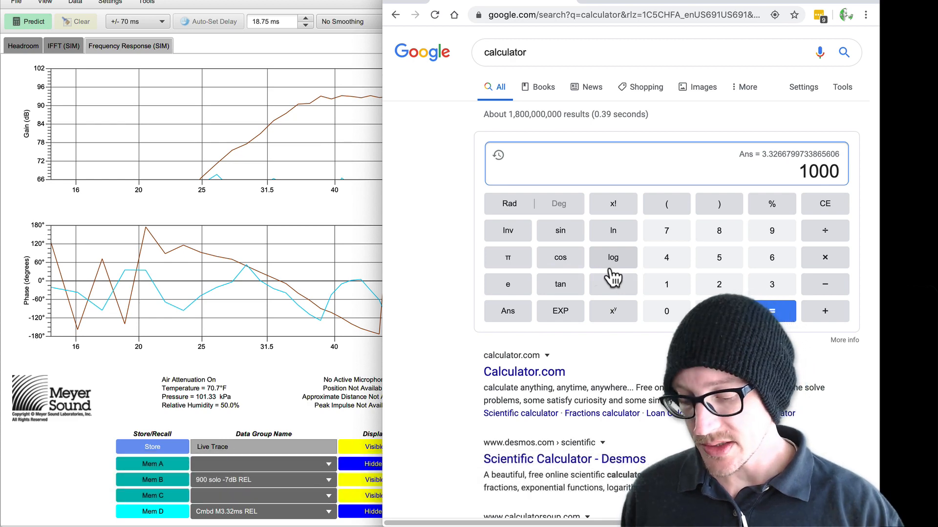
{"action": "type", "text": "/83.5"}
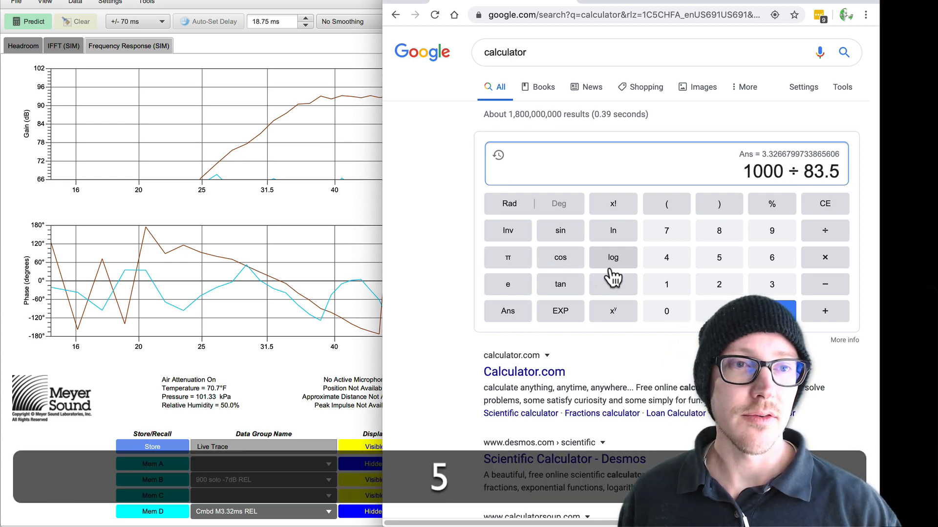
{"action": "key", "text": "Return"}
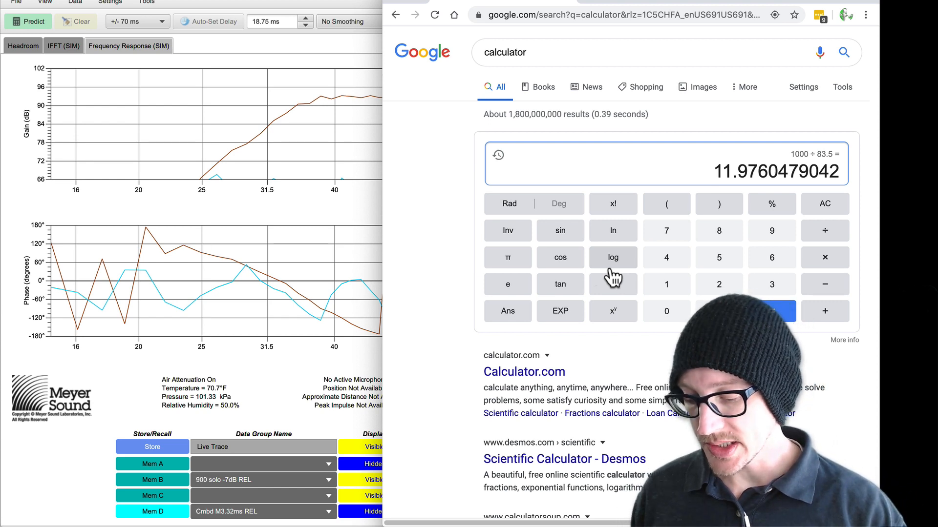
Step: Calculate the half-cycle time at 83.5 Hz in milliseconds as 500 ÷ 83.5
{"action": "type", "text": "500"}
{"action": "type", "text": "/"}
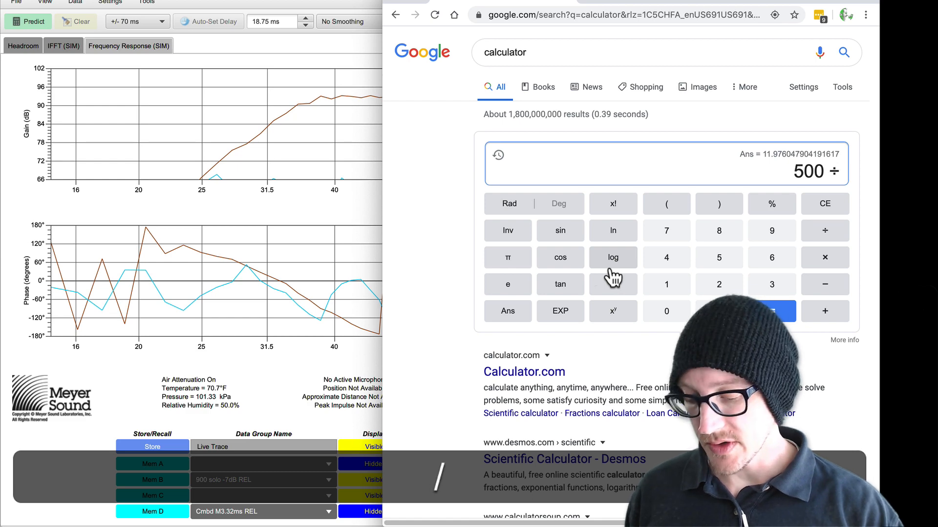
{"action": "type", "text": "83.5"}
{"action": "key", "text": "Return"}
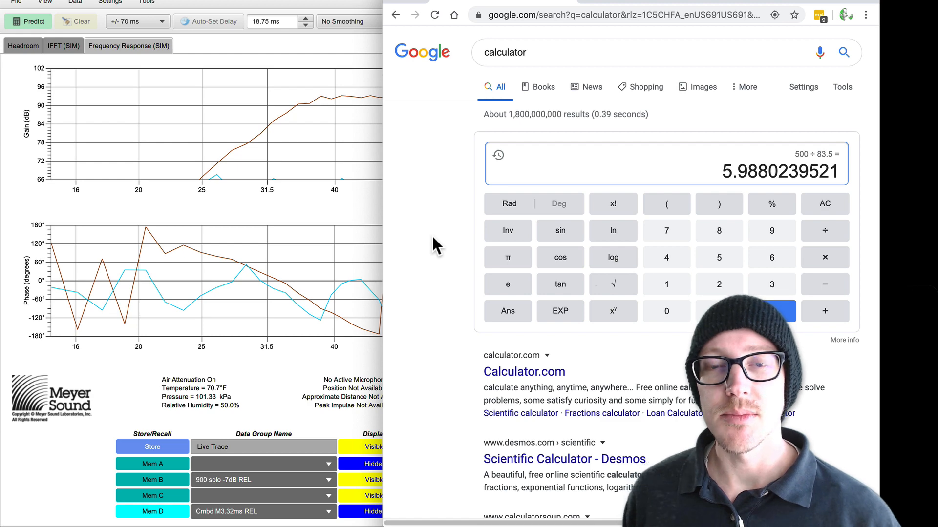
Step: Open the device configuration, then subtract the half-cycle time from the Mina's 3.32 ms delay in the browser calculator
{"action": "left_click", "coordinate": [306, 7]}
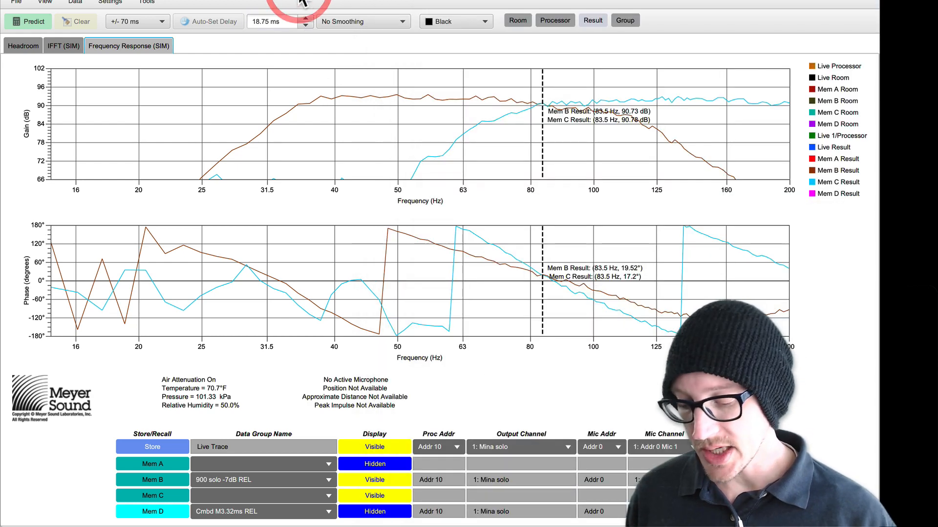
{"action": "key", "text": "shift+super+c"}
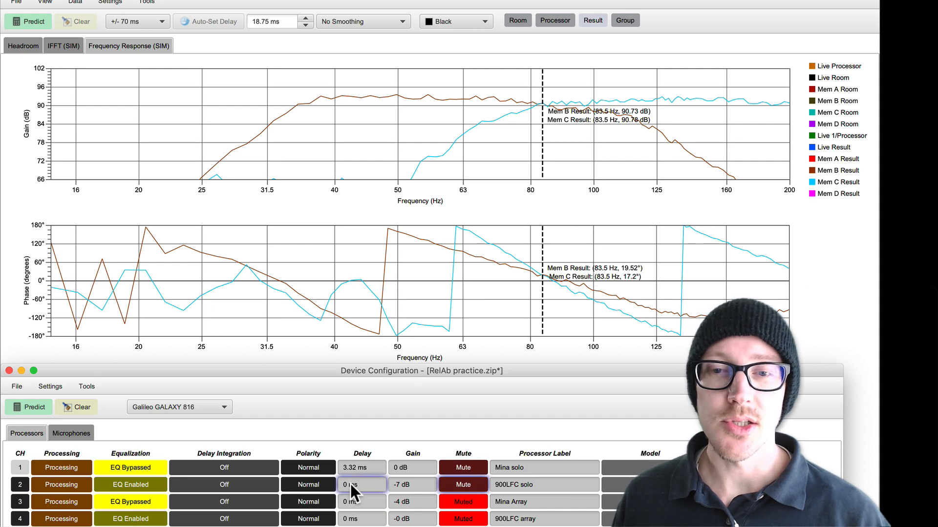
{"action": "type", "text": "3.32 "}
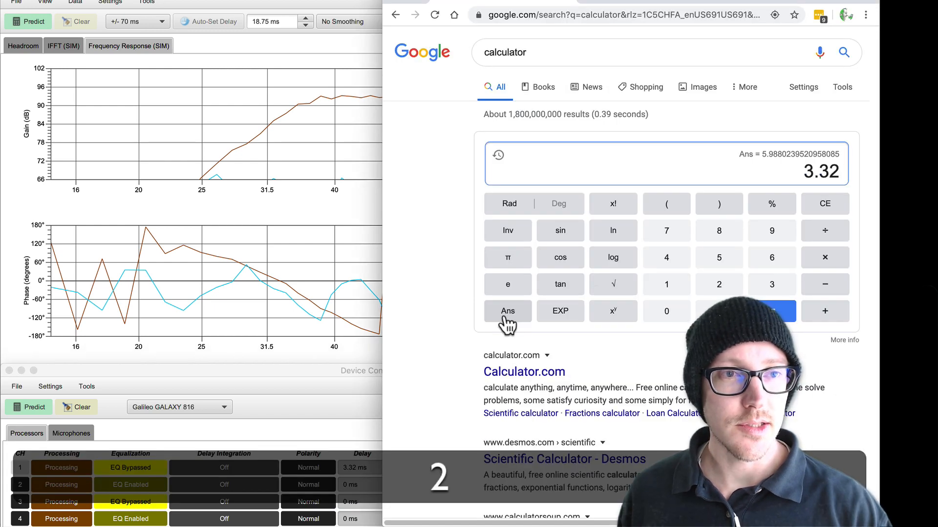
{"action": "type", "text": "-"}
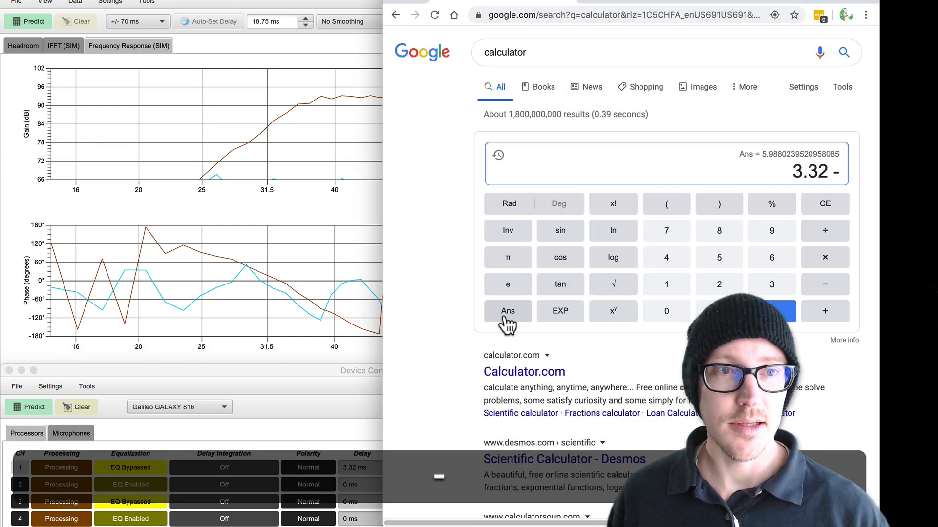
{"action": "left_click", "coordinate": [508, 312]}
{"action": "key", "text": "Return"}
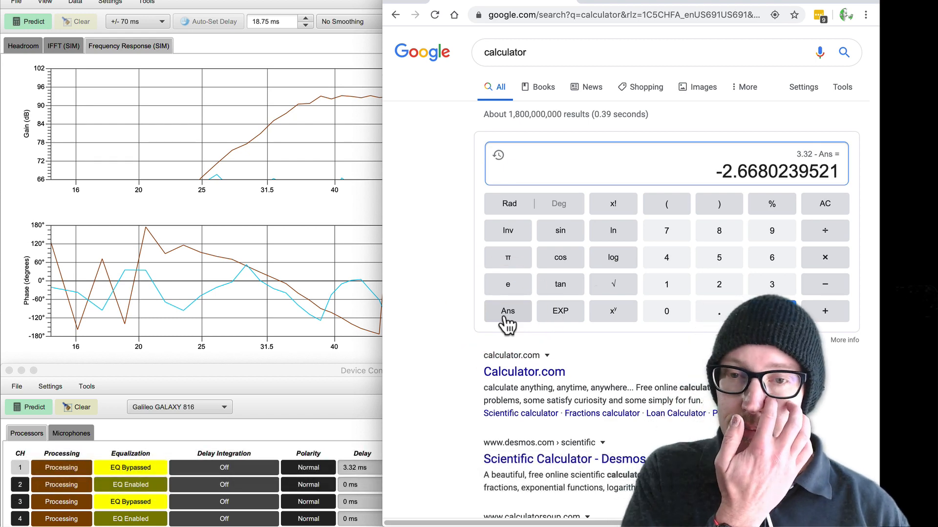
Step: Set the Mina solo channel's delay to 0 ms and mute that channel in the device configuration
{"action": "left_click", "coordinate": [342, 407]}
{"action": "left_click", "coordinate": [350, 468]}
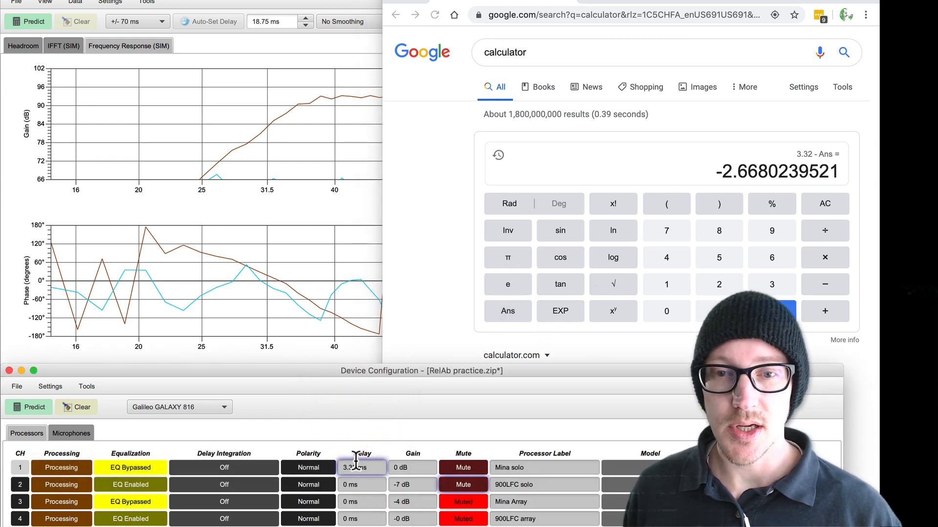
{"action": "double_click", "coordinate": [350, 465]}
{"action": "type", "text": "0"}
{"action": "key", "text": "Return"}
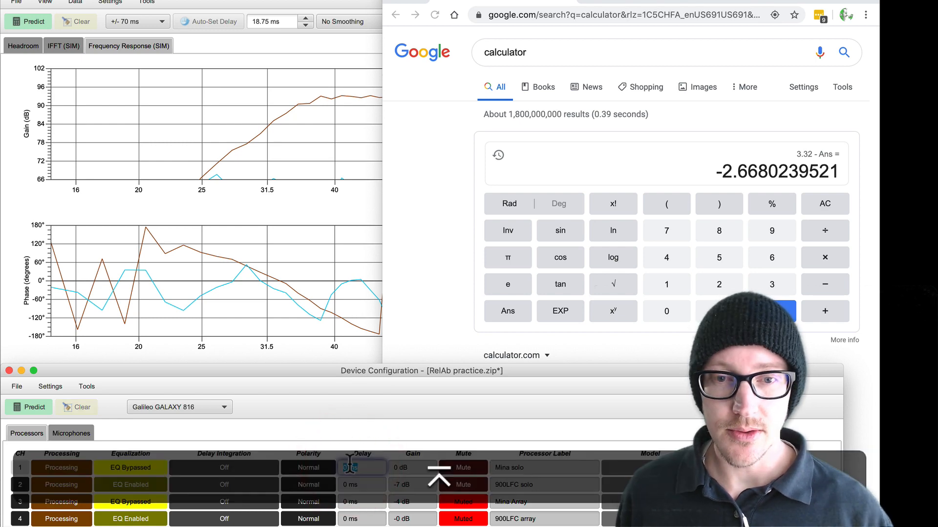
{"action": "left_click", "coordinate": [456, 467]}
Step: Set the 900LFC solo channel's delay to 2.67 ms and its polarity to Reversed
{"action": "left_click", "coordinate": [348, 484]}
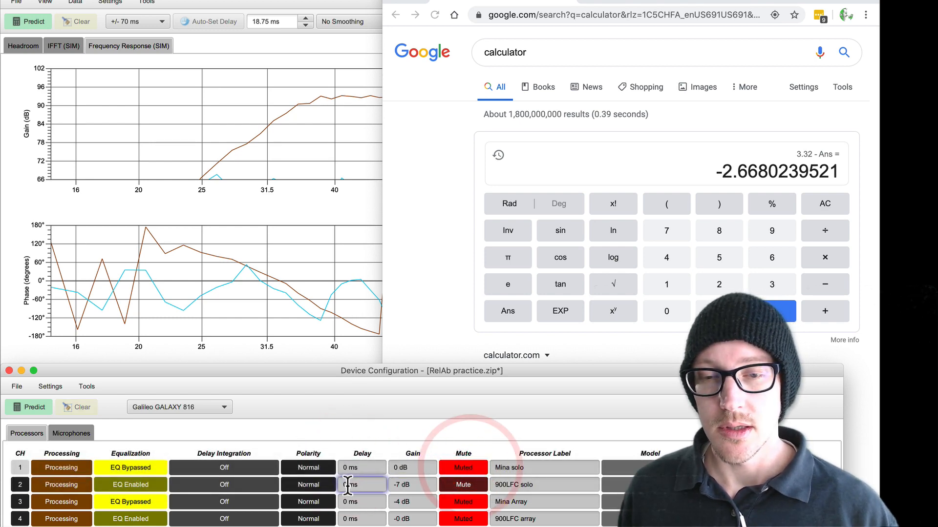
{"action": "double_click", "coordinate": [348, 484]}
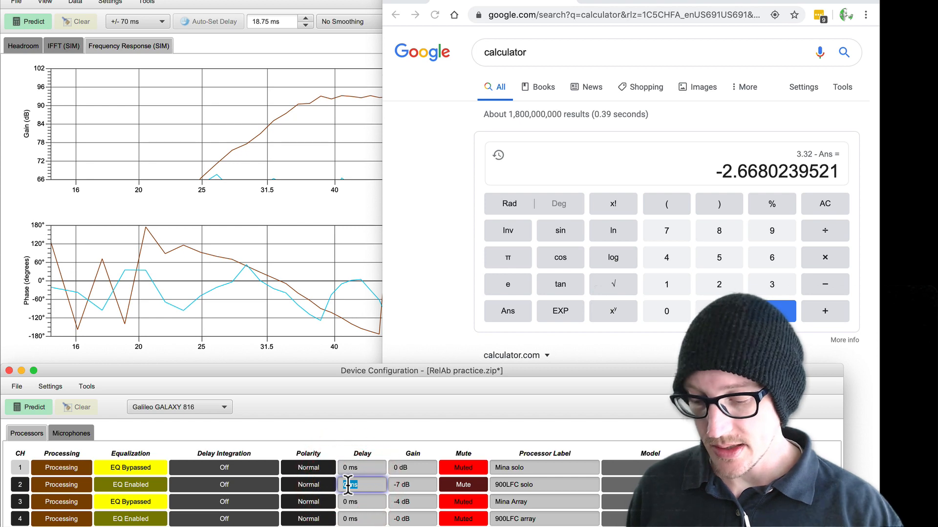
{"action": "type", "text": "2.6"}
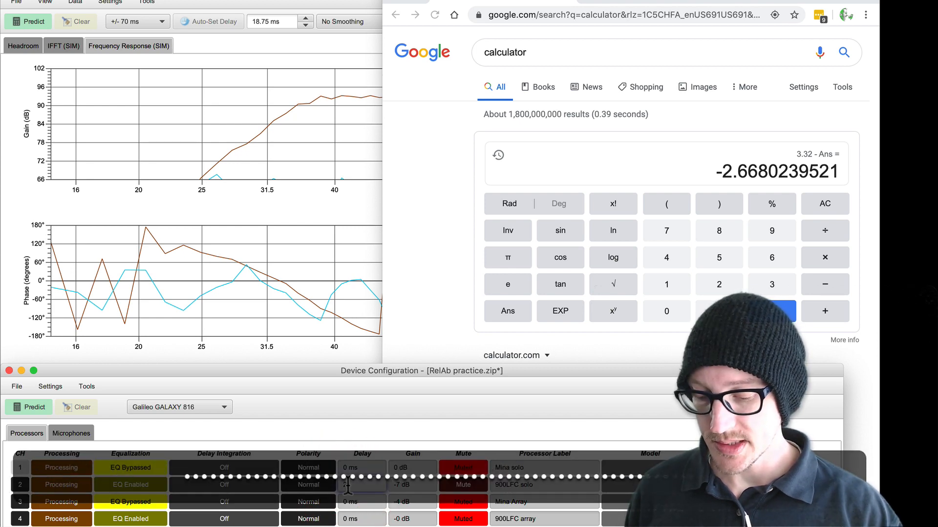
{"action": "type", "text": "7"}
{"action": "key", "text": "Return"}
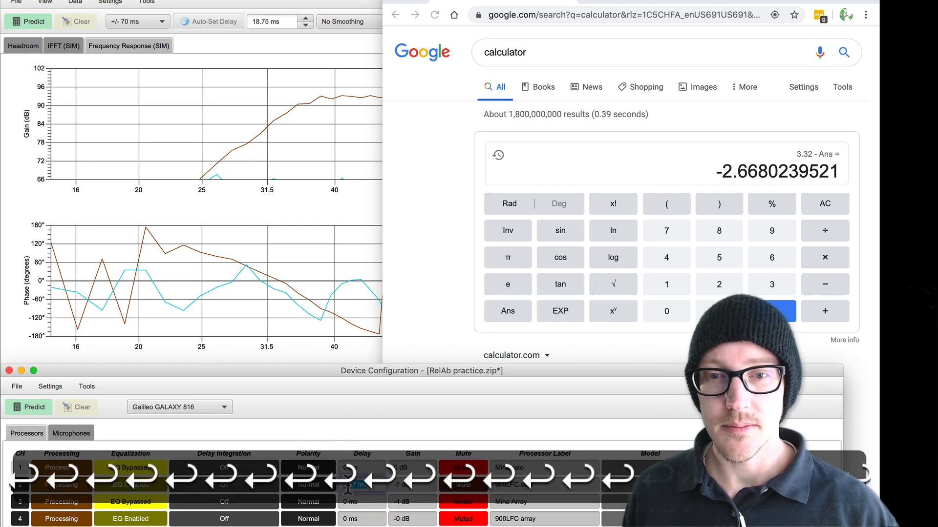
{"action": "left_click", "coordinate": [313, 487]}
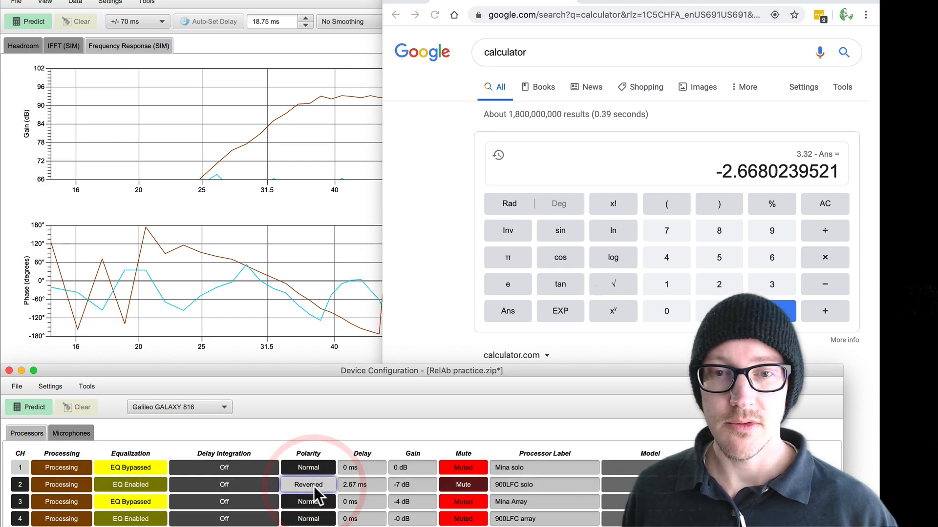
Step: Predict the 900LFC solo response and show it with only Mem A, recalling Minna solo REL there for comparison
{"action": "left_click", "coordinate": [316, 0]}
{"action": "left_click", "coordinate": [28, 20]}
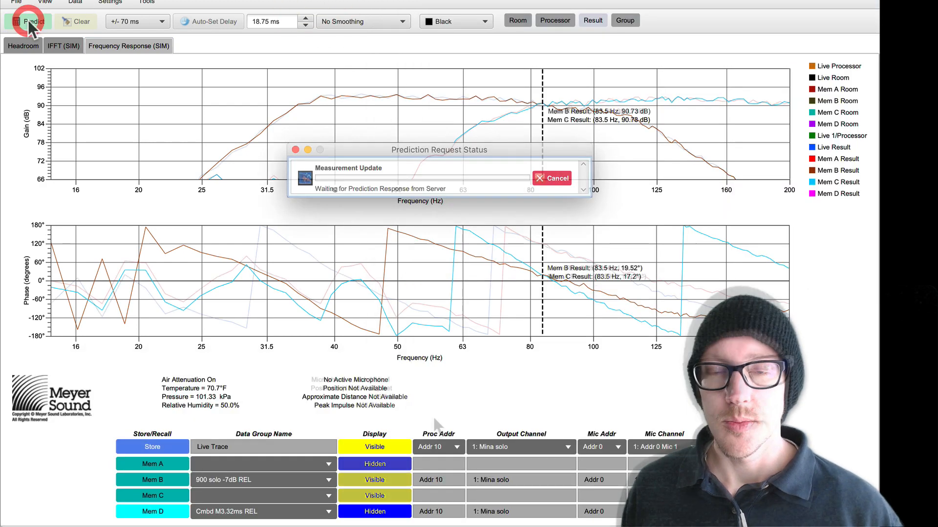
{"action": "left_click", "coordinate": [371, 464]}
{"action": "left_click", "coordinate": [371, 464]}
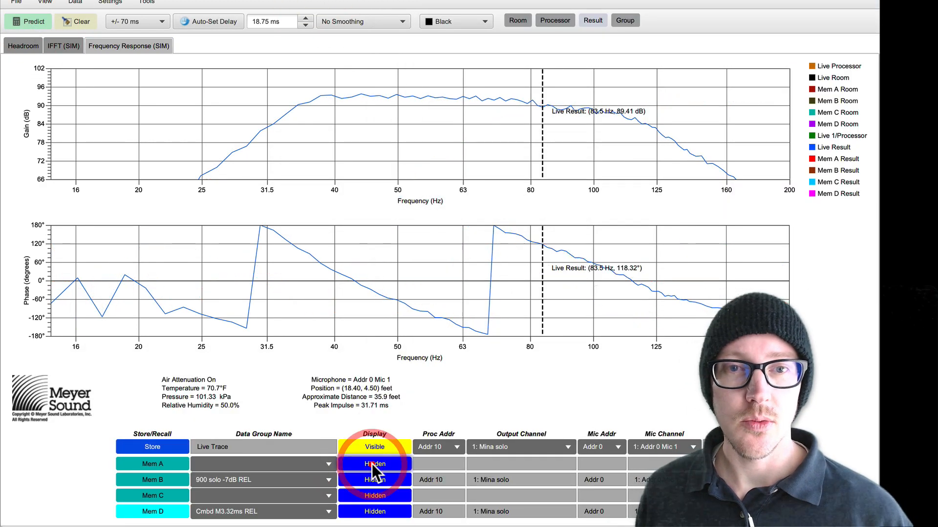
{"action": "left_click", "coordinate": [371, 464]}
{"action": "left_click", "coordinate": [372, 464]}
{"action": "left_click", "coordinate": [371, 464]}
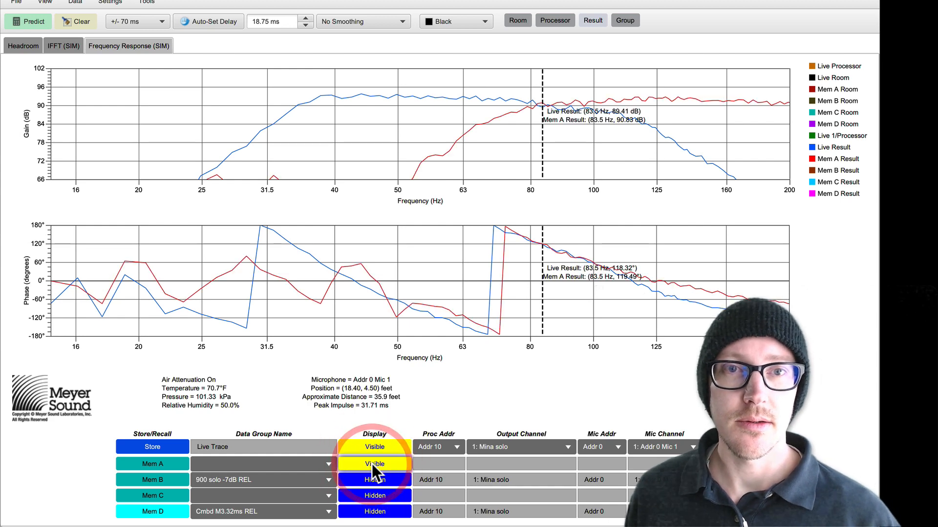
{"action": "left_click", "coordinate": [319, 465]}
{"action": "left_click", "coordinate": [289, 392]}
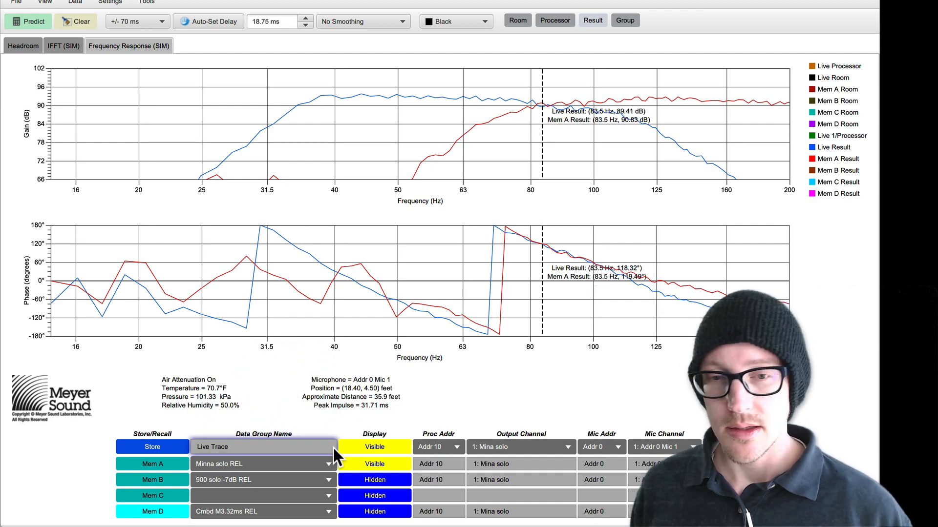
Step: Store the live 900LFC prediction in Mem C and name it 900 solo 2.67ms REL
{"action": "left_click", "coordinate": [380, 444]}
{"action": "left_click", "coordinate": [379, 444]}
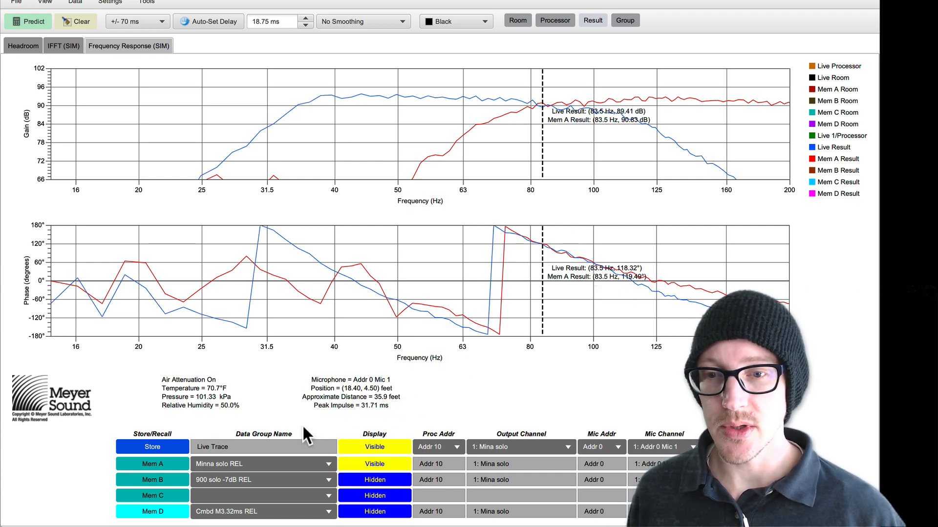
{"action": "left_click", "coordinate": [157, 494]}
{"action": "left_click", "coordinate": [89, 165]}
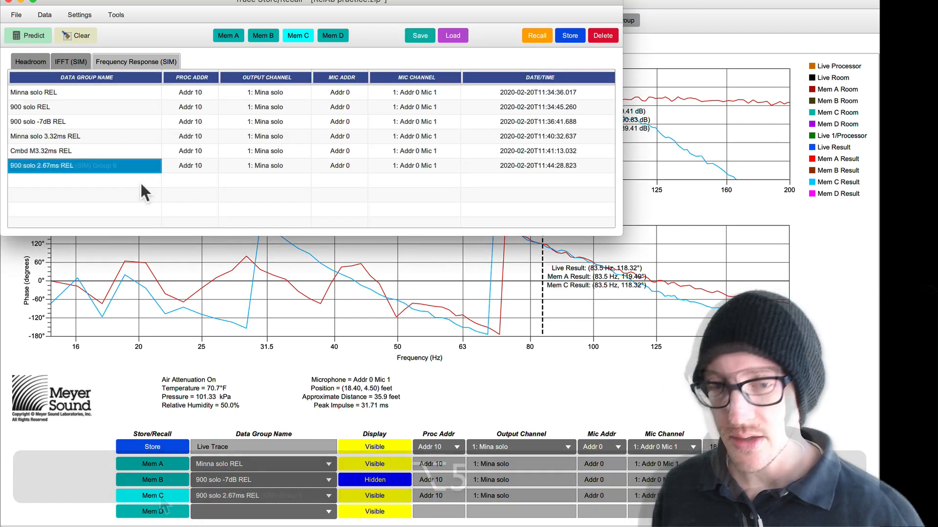
Step: Unmute the Mina solo channel and predict the combined response of Mina and 900LFC
{"action": "key", "text": "shift+super+c"}
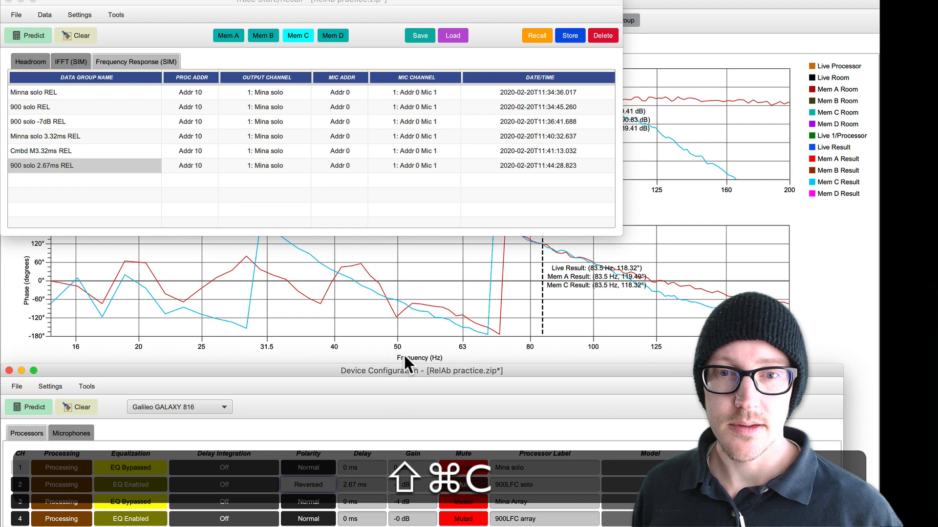
{"action": "left_click", "coordinate": [474, 464]}
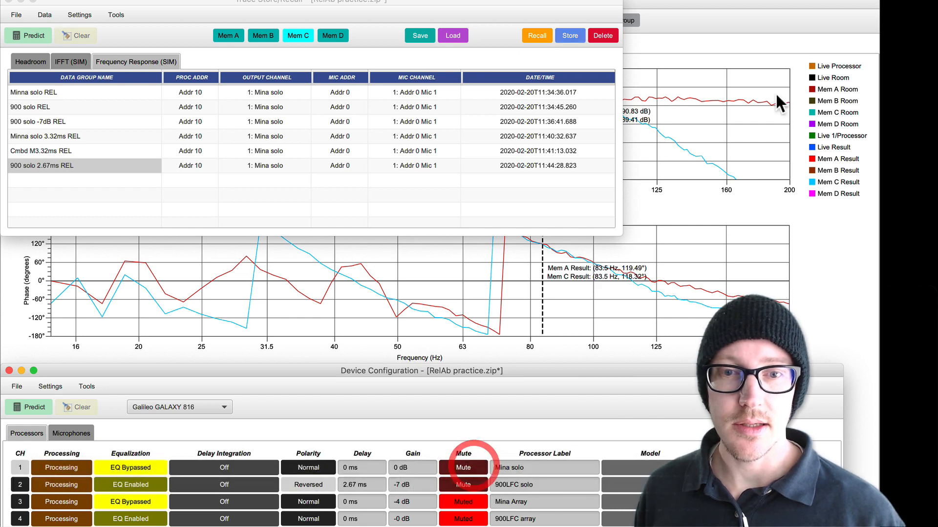
{"action": "left_click", "coordinate": [745, 5]}
{"action": "left_click", "coordinate": [43, 25]}
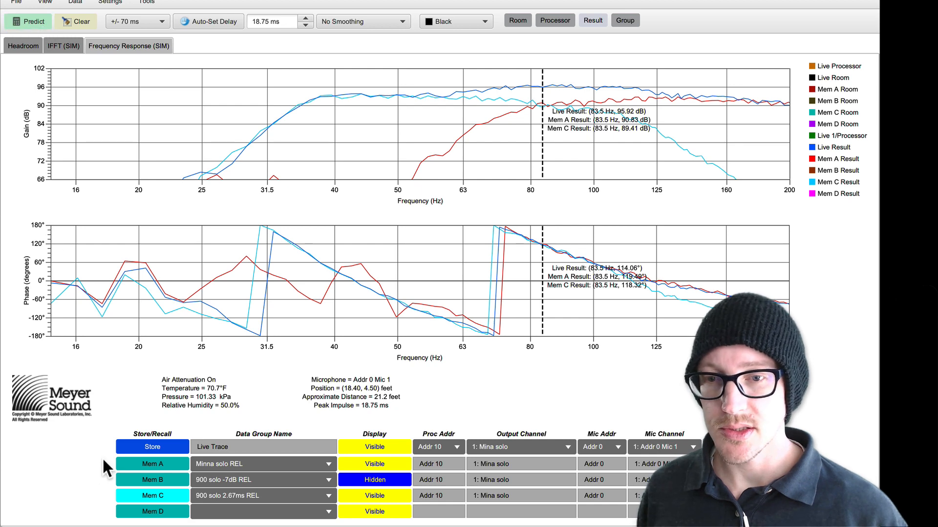
Step: Store the combined prediction in Mem B as Cmbd S2.67ms inv REL and rename the 900 solo 2.67ms REL trace to 900 solo 2.67ms inv REL
{"action": "left_click", "coordinate": [164, 493]}
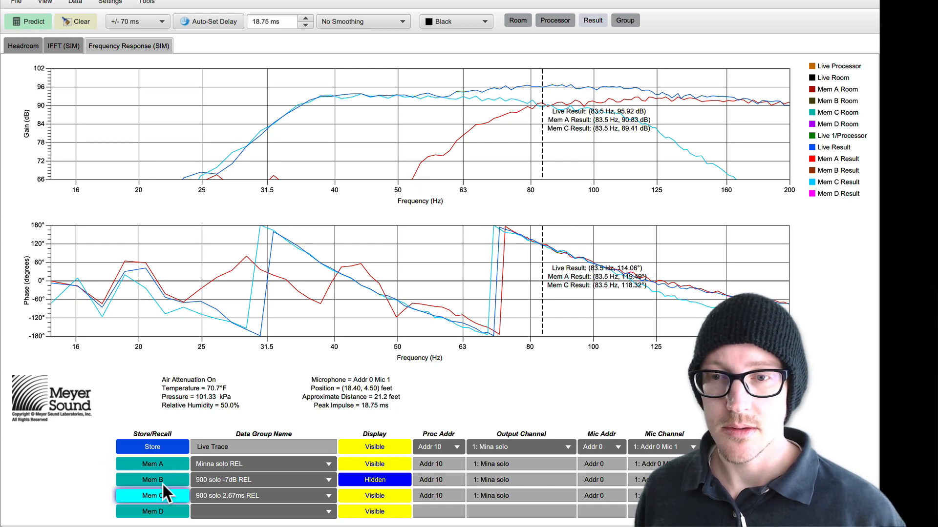
{"action": "left_click", "coordinate": [160, 478]}
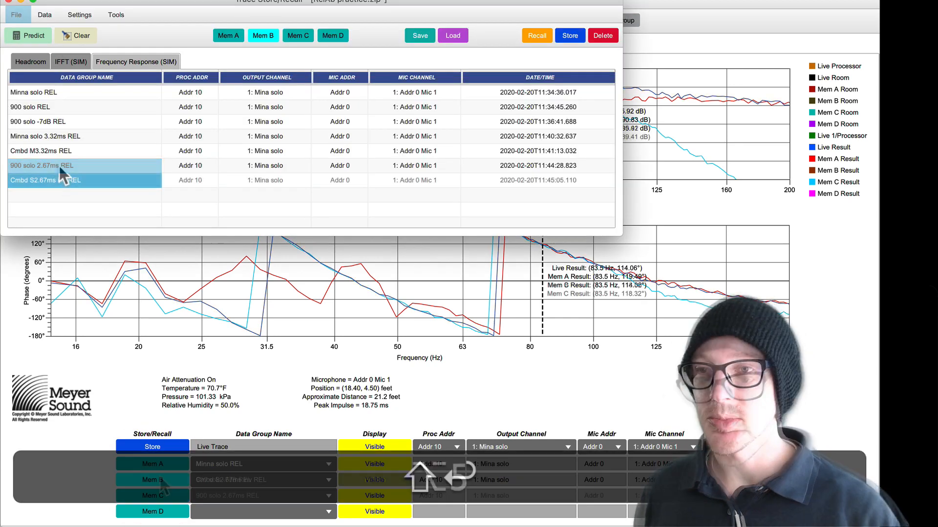
{"action": "double_click", "coordinate": [60, 166]}
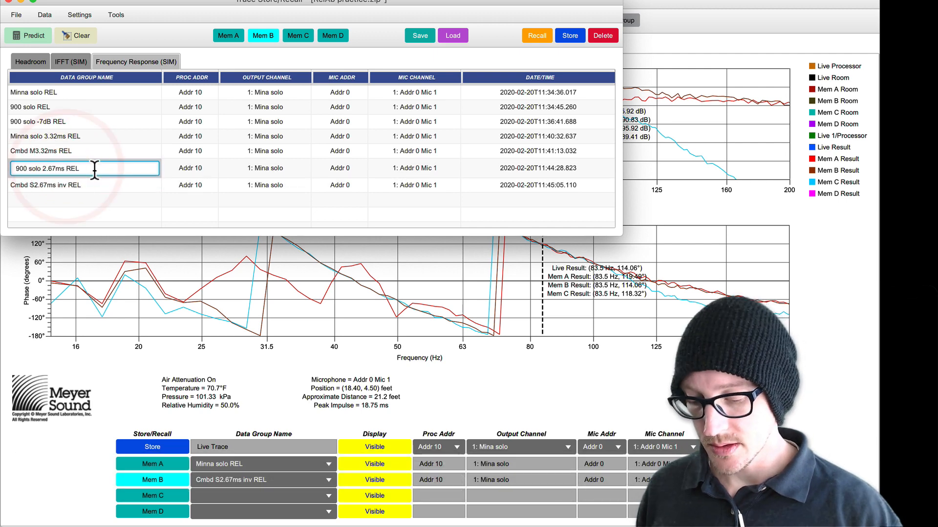
{"action": "type", "text": "inv"}
{"action": "key", "text": "Return"}
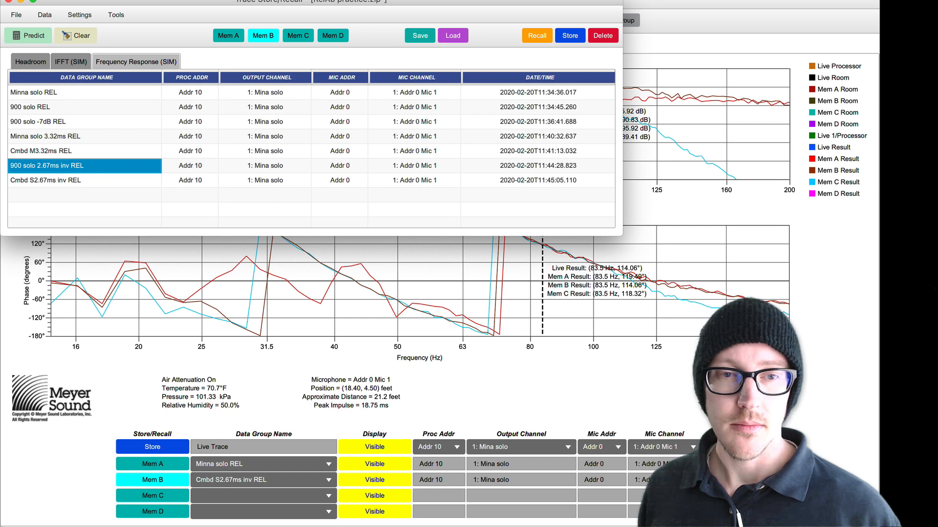
Step: Recall Cmbd M3.32ms REL into Mem D, clear the live prediction, and leave only the Mem B and Mem D traces visible
{"action": "left_click", "coordinate": [543, 386]}
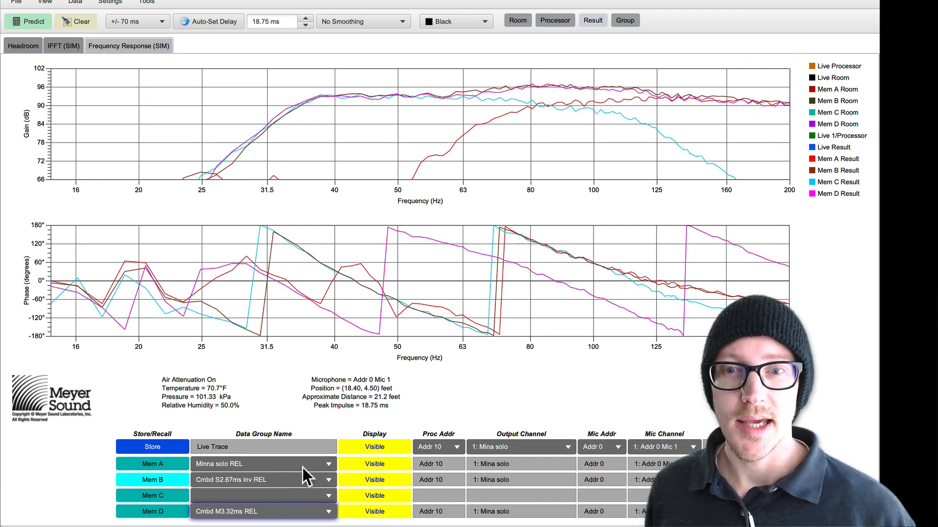
{"action": "left_click", "coordinate": [371, 463]}
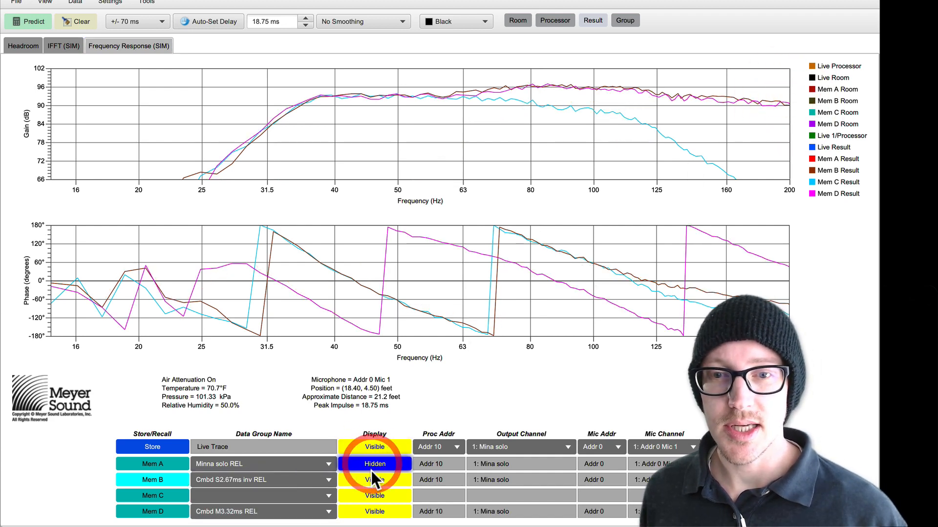
{"action": "left_click", "coordinate": [371, 480]}
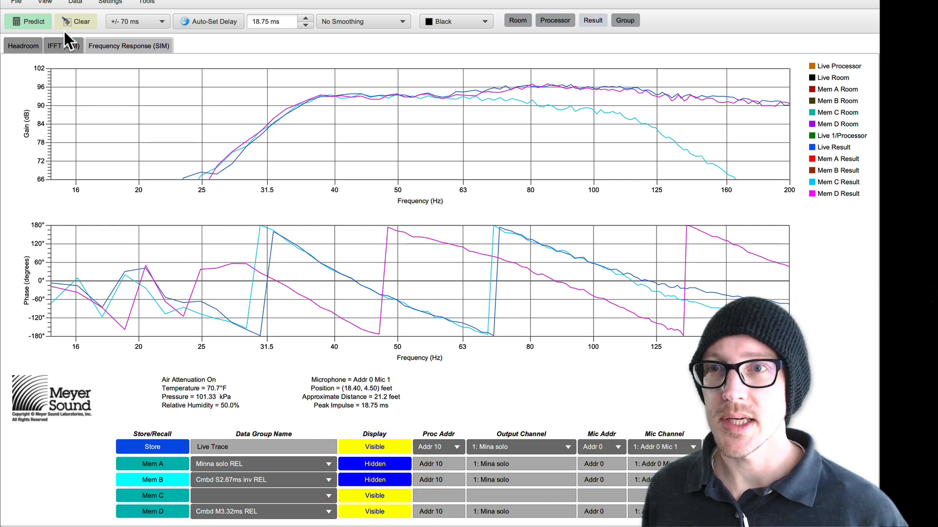
{"action": "left_click", "coordinate": [82, 18]}
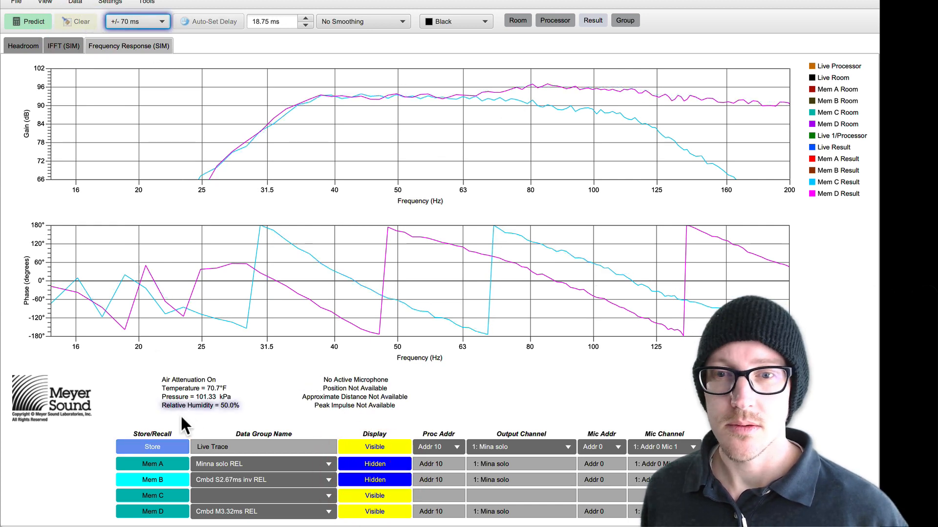
{"action": "left_click", "coordinate": [365, 479]}
{"action": "left_click", "coordinate": [366, 495]}
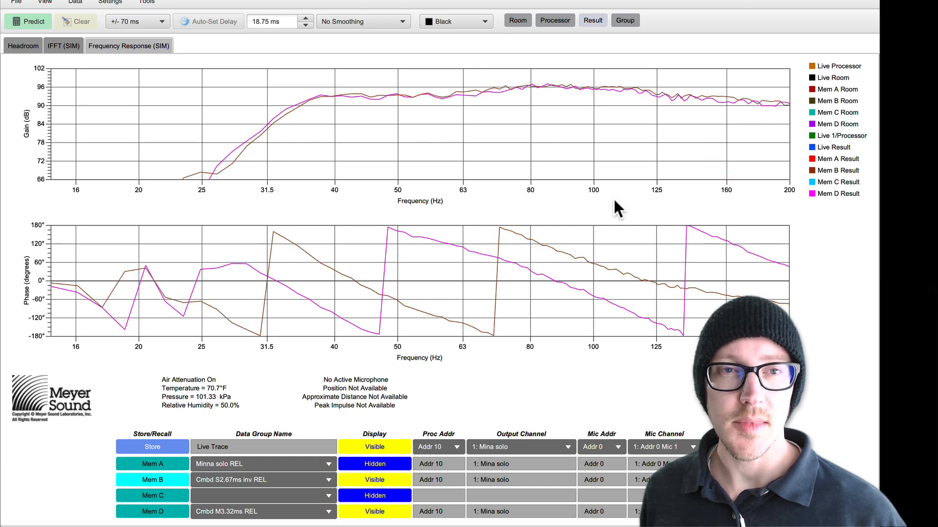
Step: Set the gain plot's vertical zoom to 3 dB/div and apply 1/6 octave smoothing to compare the two combined traces
{"action": "right_click", "coordinate": [43, 108]}
{"action": "mouse_move", "coordinate": [69, 117]}
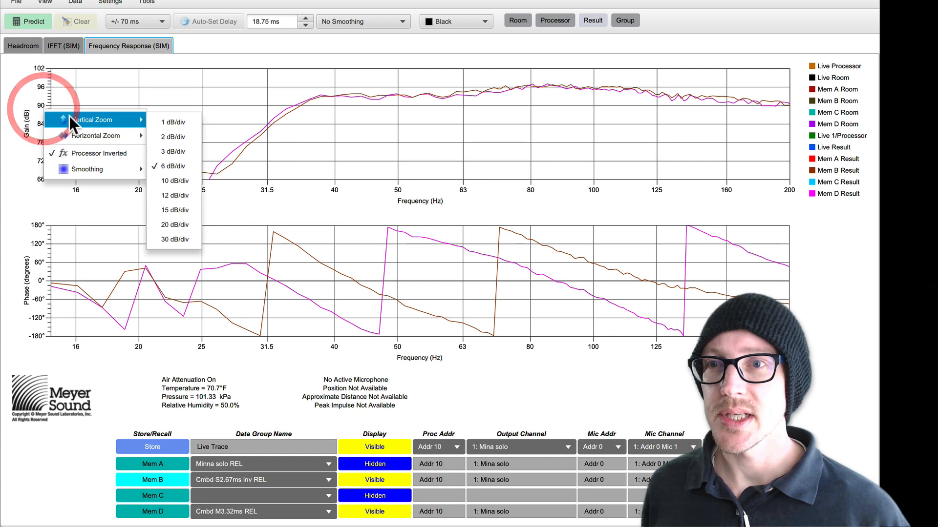
{"action": "left_click", "coordinate": [178, 145]}
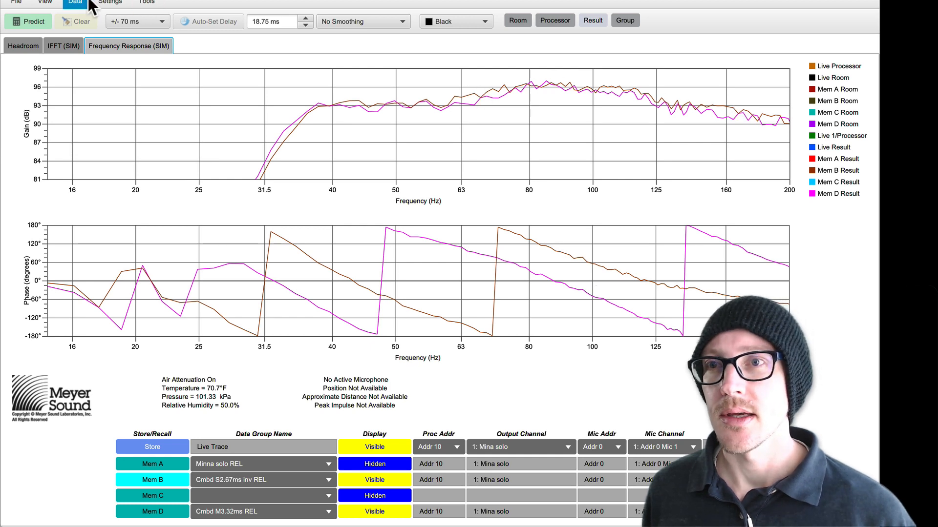
{"action": "left_click", "coordinate": [58, 3]}
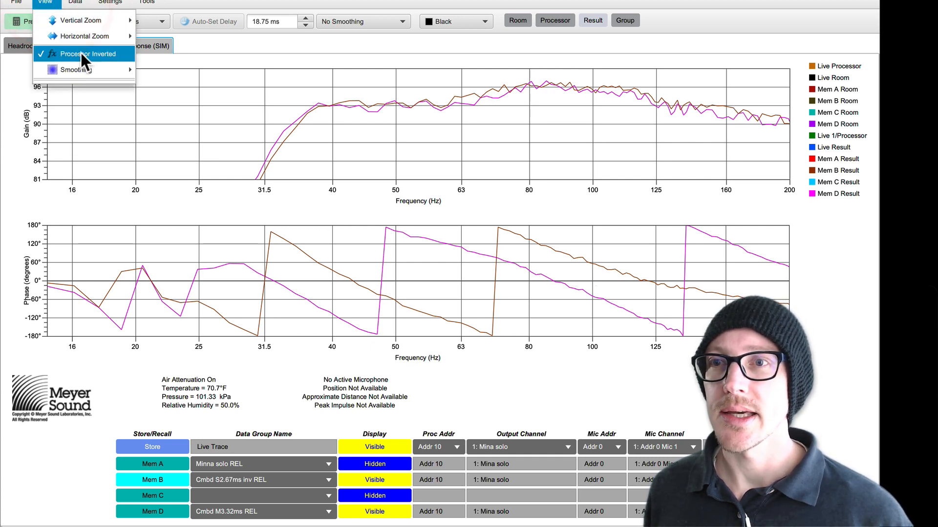
{"action": "mouse_move", "coordinate": [89, 68]}
{"action": "left_click", "coordinate": [182, 88]}
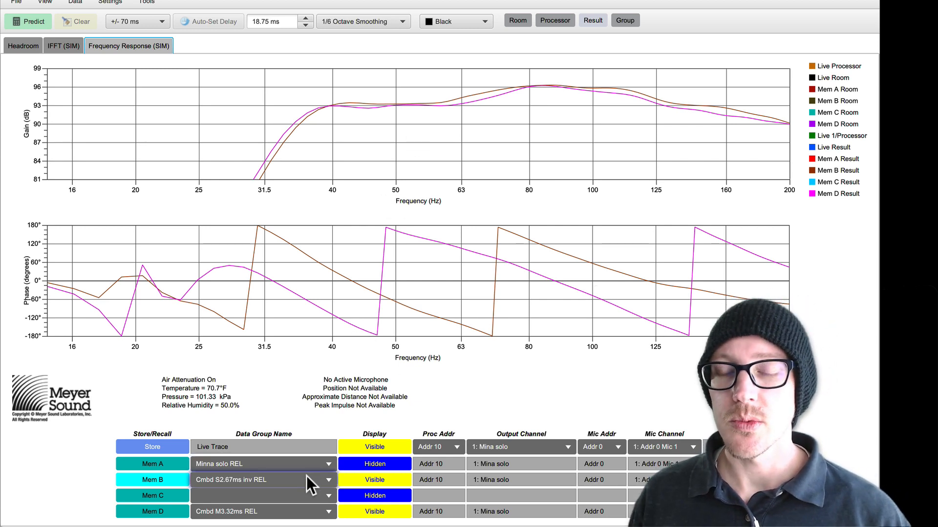
{"action": "left_click", "coordinate": [390, 478]}
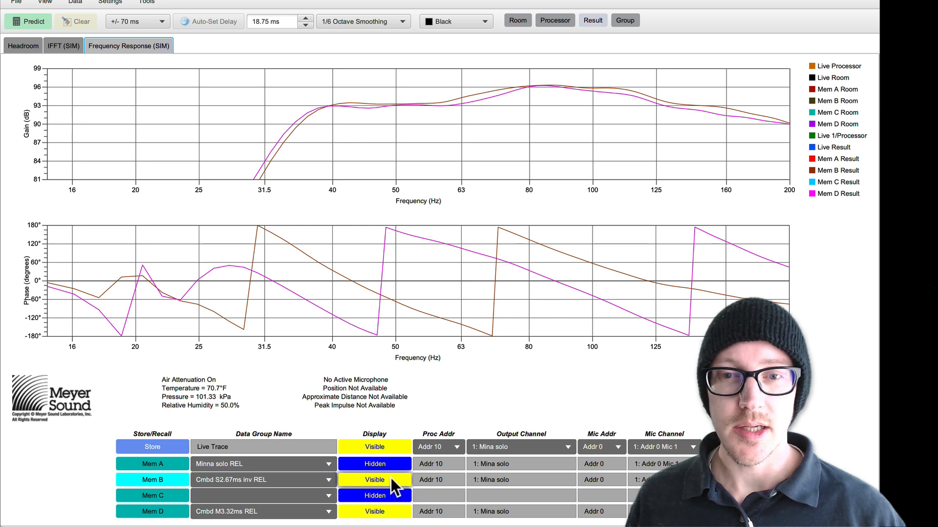
Step: Switch to the Drafts note and append (S2.67ms inv) to the Create preset line under Relative
{"action": "left_click", "coordinate": [391, 479]}
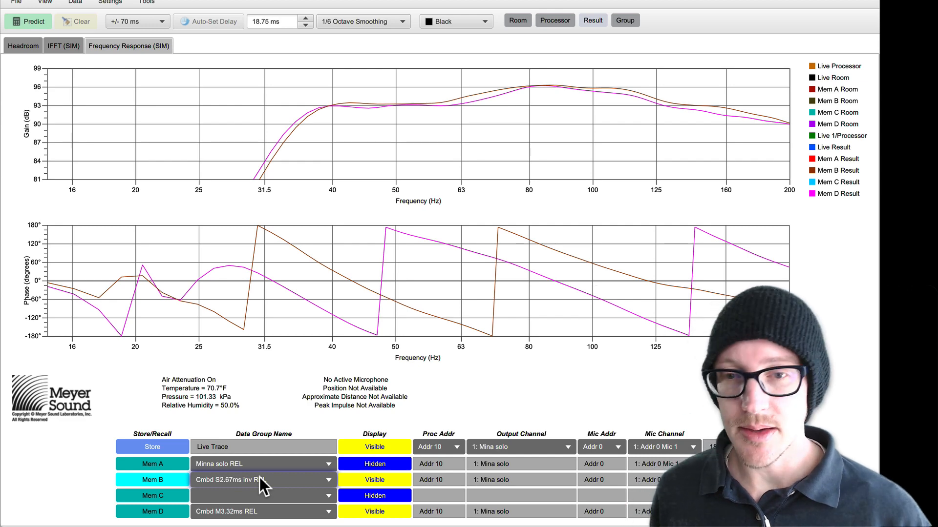
{"action": "left_click", "coordinate": [70, 76]}
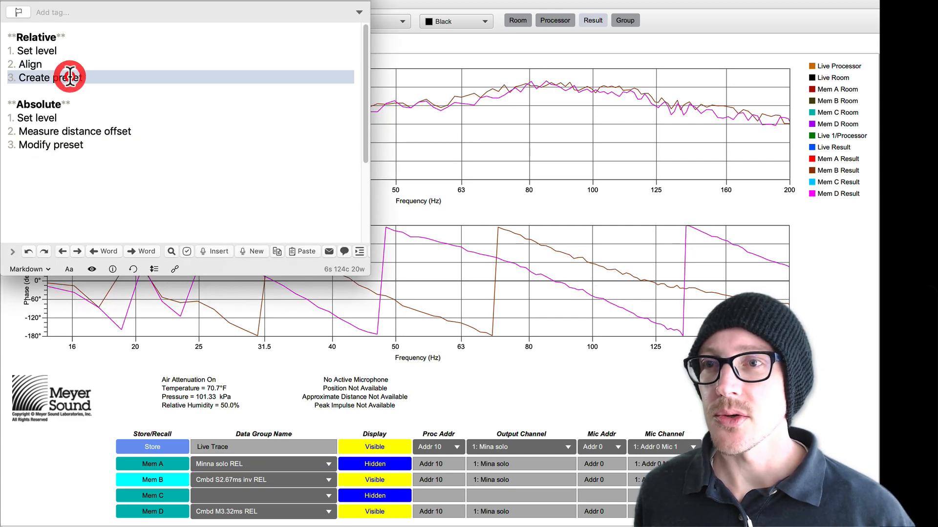
{"action": "left_click", "coordinate": [113, 82]}
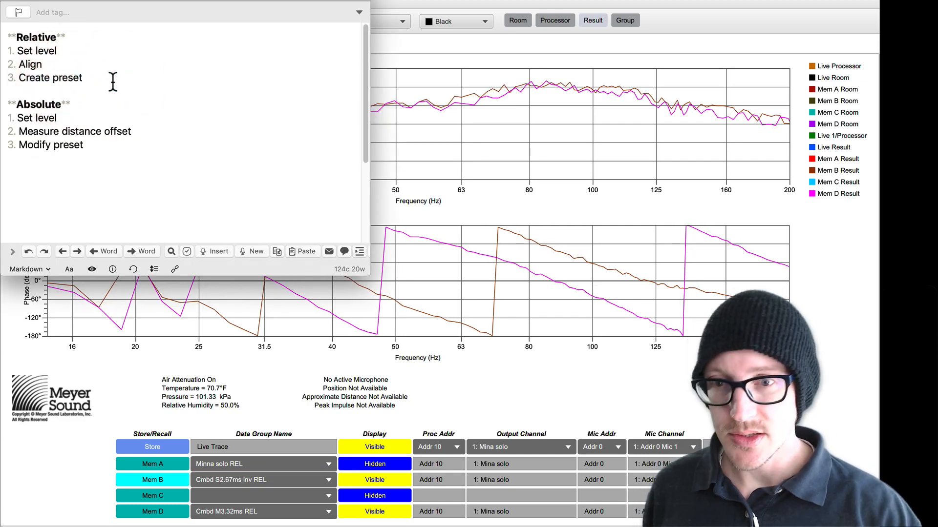
{"action": "type", "text": "("}
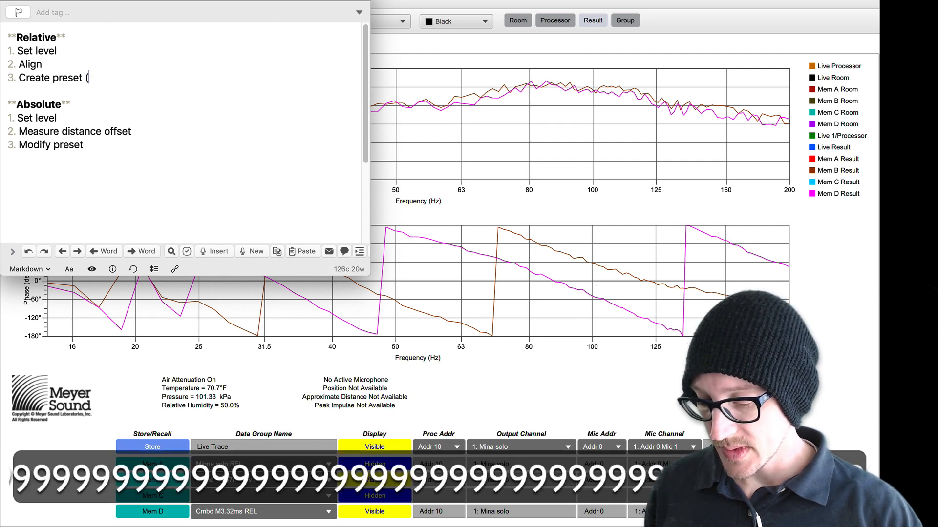
{"action": "type", "text": "S"}
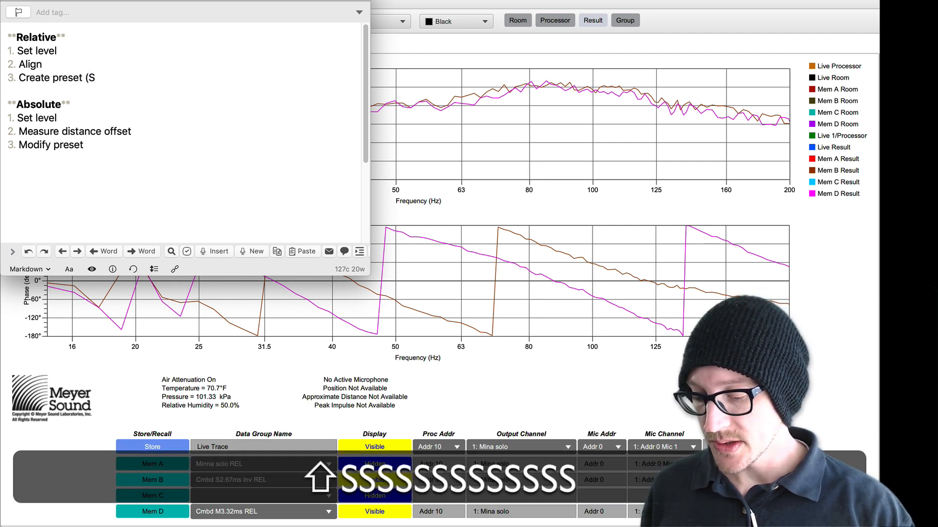
{"action": "type", "text": "2.67ms"}
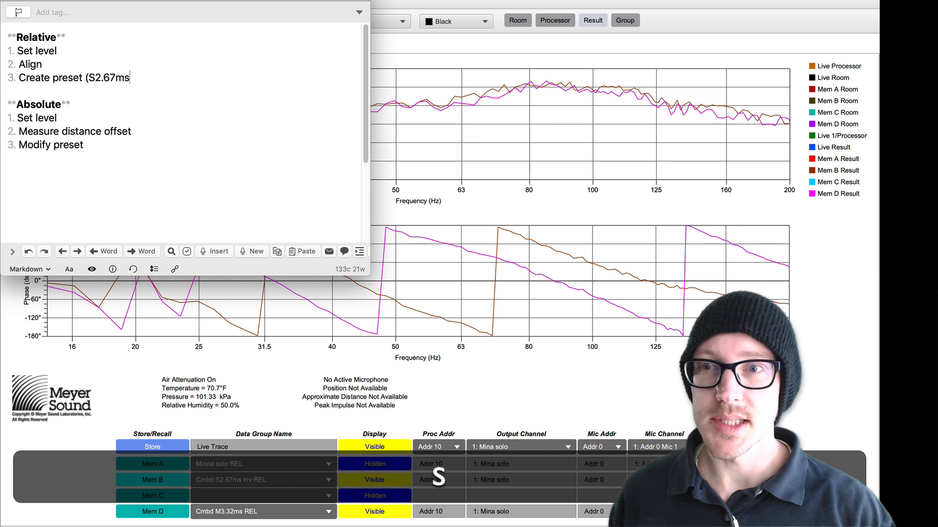
{"action": "type", "text": " inv)"}
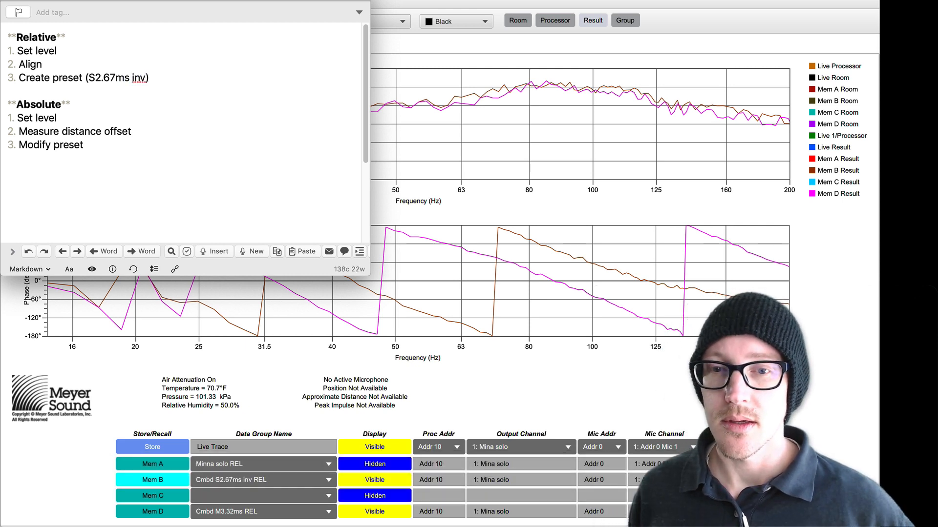
{"action": "left_click", "coordinate": [93, 117]}
Step: Return to the Sound Field in MAPP XT, hide the Relative layer, and show the Measure and Absolute layers
{"action": "key", "text": "super+grave"}
{"action": "key", "text": "super+grave"}
{"action": "key", "text": "super+grave"}
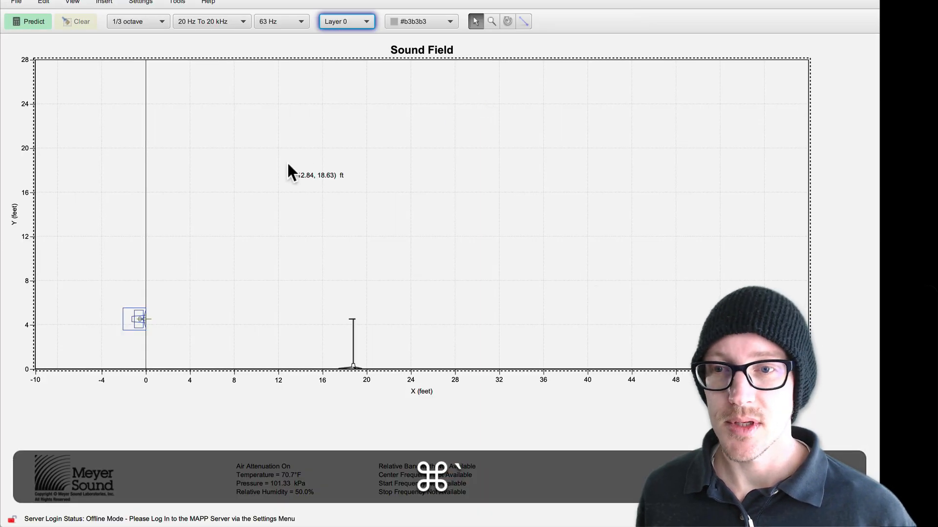
{"action": "left_click", "coordinate": [288, 166]}
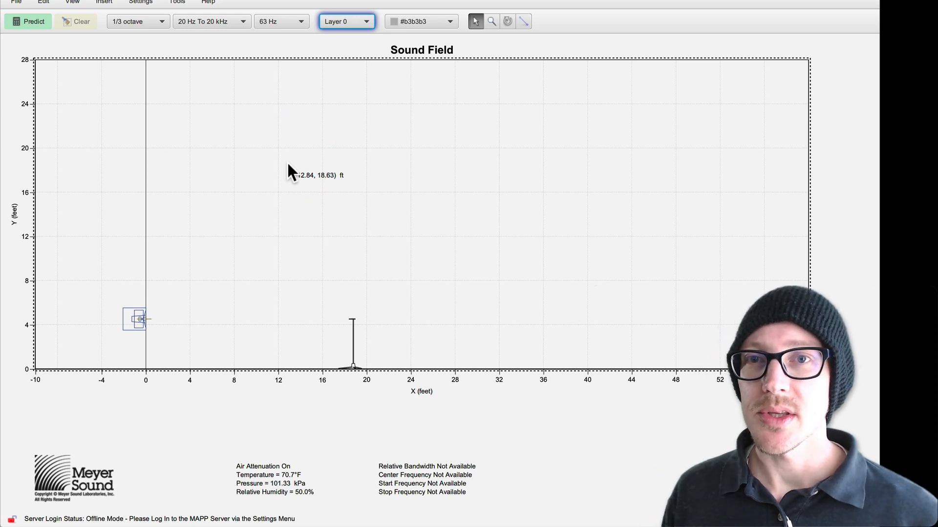
{"action": "left_click", "coordinate": [287, 164]}
{"action": "key", "text": "s"}
{"action": "left_click", "coordinate": [286, 162]}
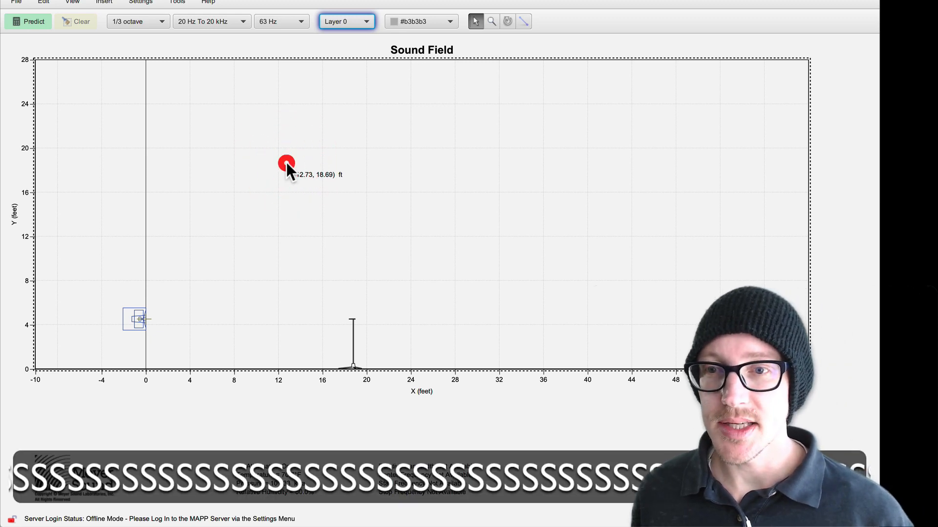
{"action": "key", "text": "alt+super+l"}
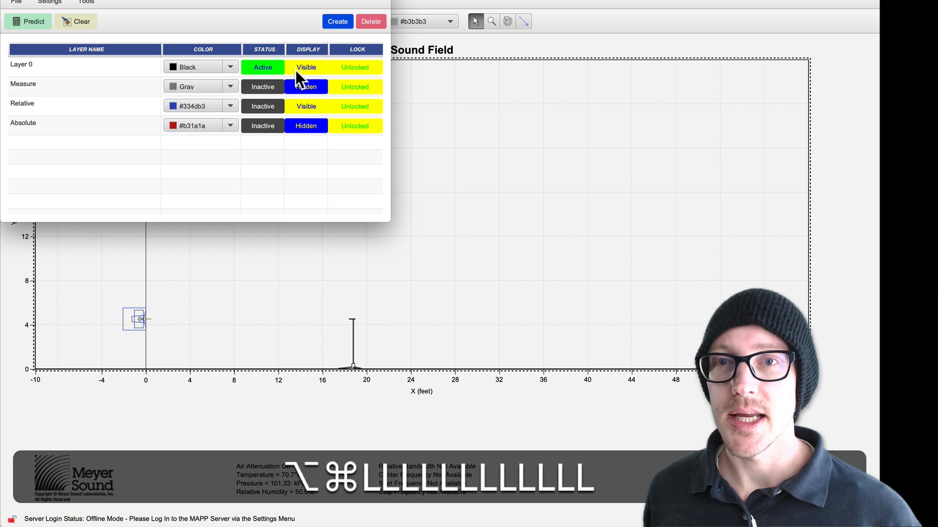
{"action": "left_click", "coordinate": [307, 108]}
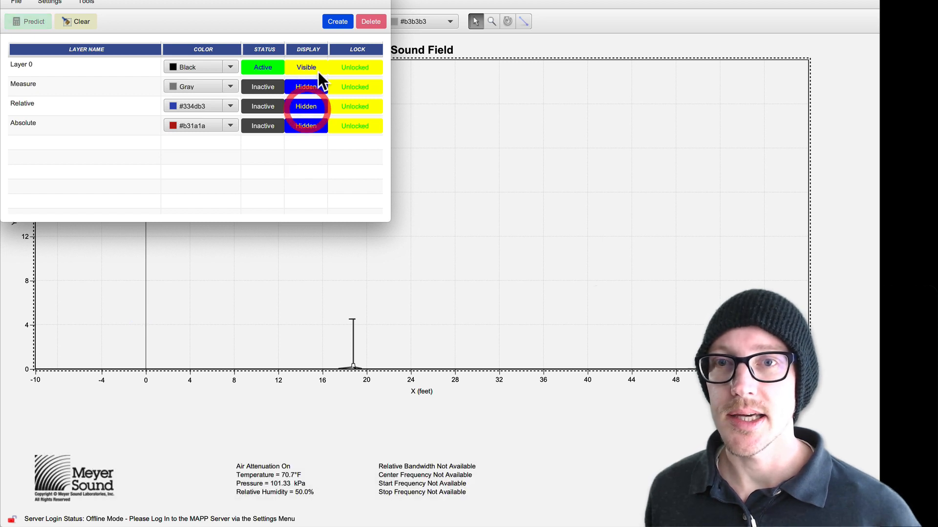
{"action": "left_click", "coordinate": [314, 85]}
{"action": "left_click", "coordinate": [308, 125]}
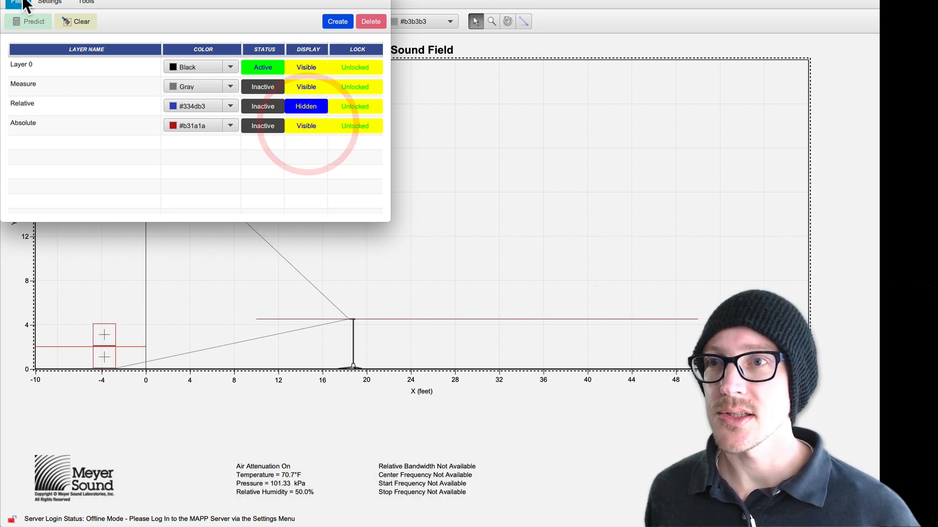
{"action": "left_click", "coordinate": [8, 0]}
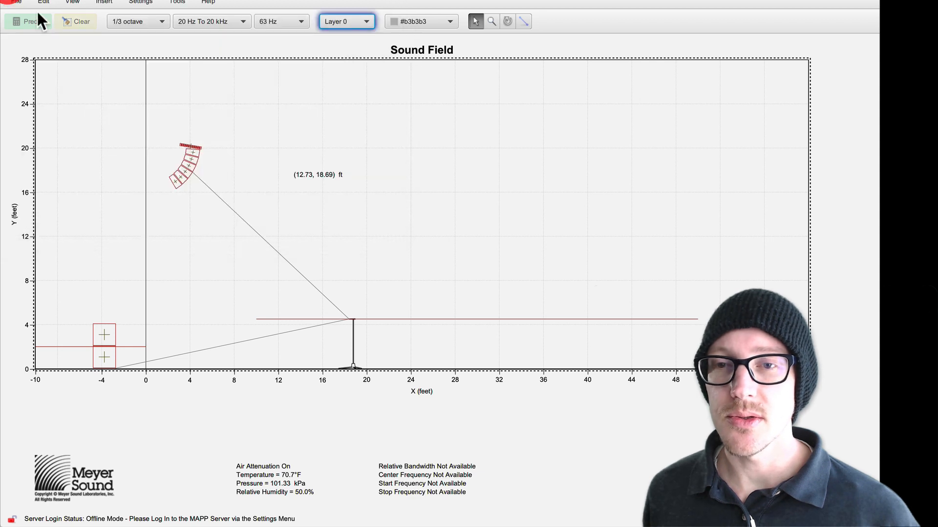
Step: Examine the flown Mina array, the stacked subwoofers, and the measurement lines from each source to the microphone
{"action": "left_click", "coordinate": [395, 215]}
{"action": "left_click_drag", "start_coordinate": [170, 121], "coordinate": [247, 174]}
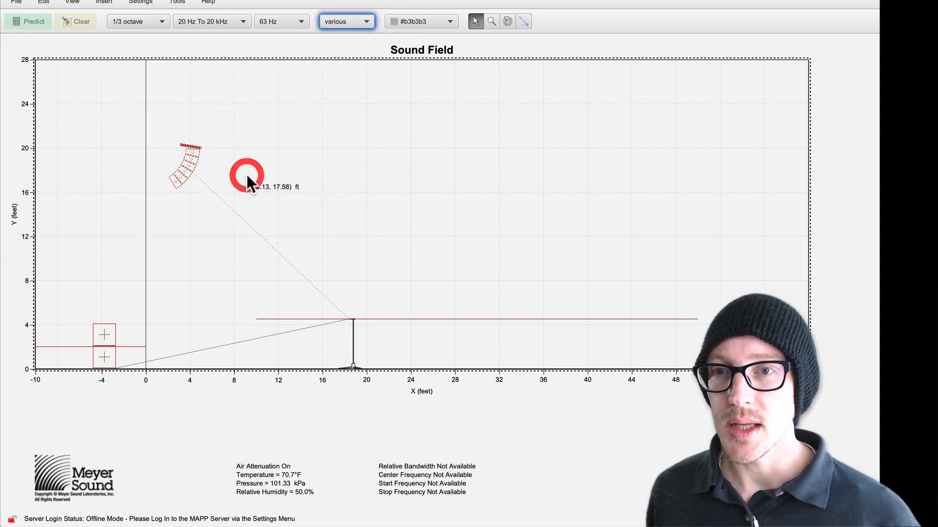
{"action": "left_click", "coordinate": [247, 172]}
{"action": "left_click_drag", "start_coordinate": [164, 126], "coordinate": [209, 150]}
{"action": "left_click", "coordinate": [178, 313]}
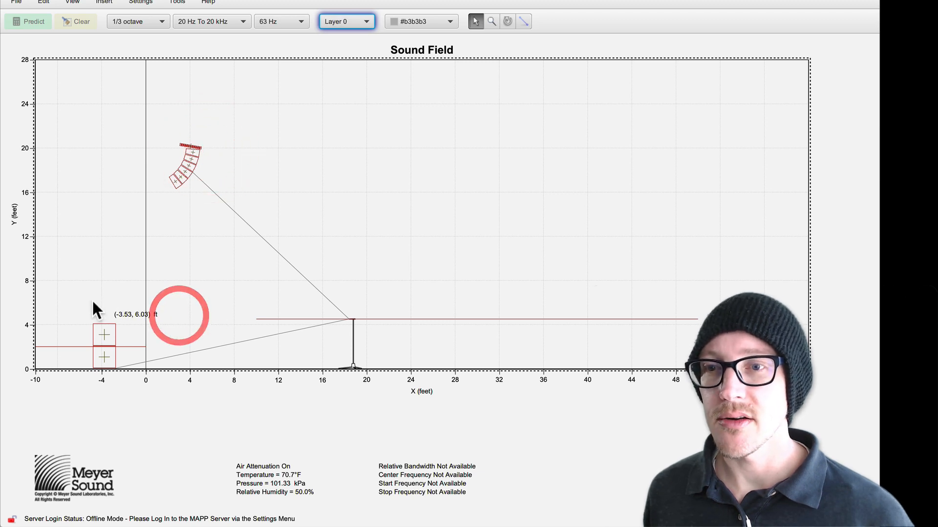
{"action": "left_click_drag", "start_coordinate": [90, 304], "coordinate": [123, 365]}
{"action": "left_click", "coordinate": [108, 251]}
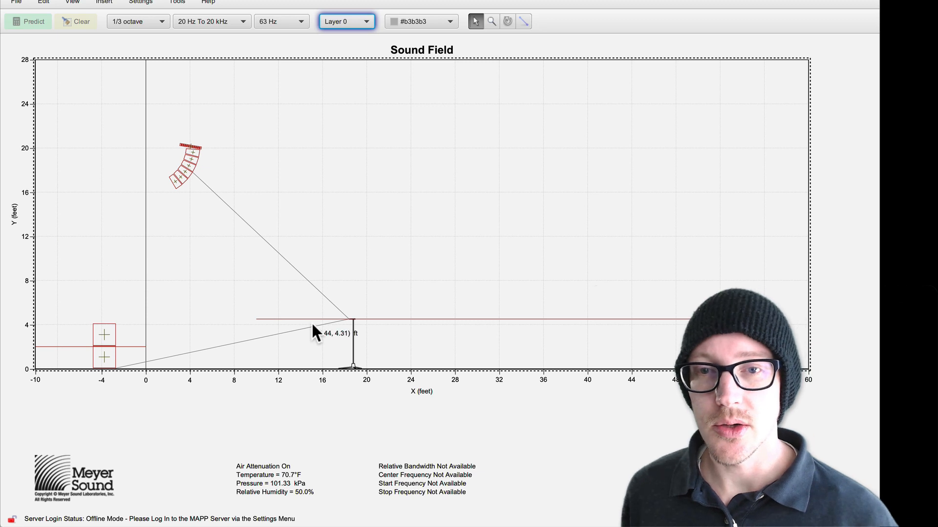
{"action": "left_click", "coordinate": [230, 239]}
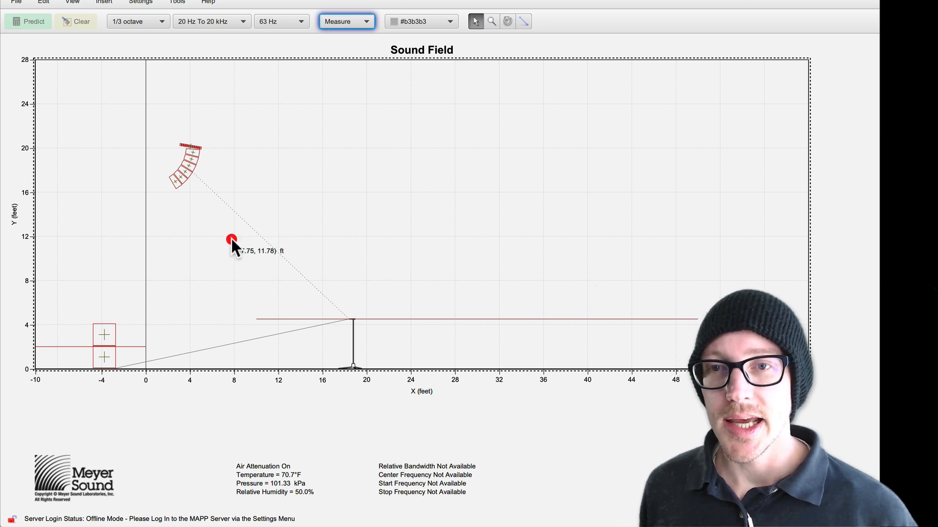
{"action": "left_click_drag", "start_coordinate": [217, 337], "coordinate": [244, 358]}
{"action": "left_click", "coordinate": [217, 338]}
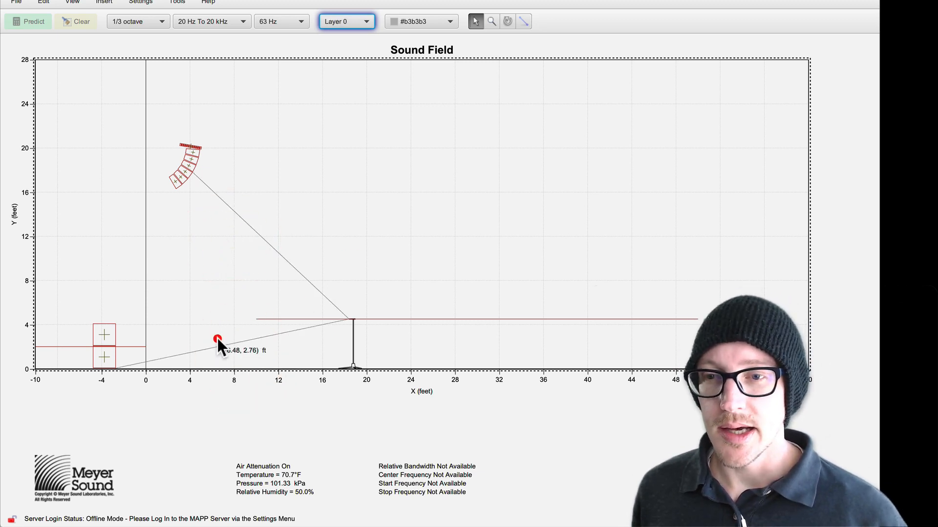
{"action": "left_click", "coordinate": [230, 362]}
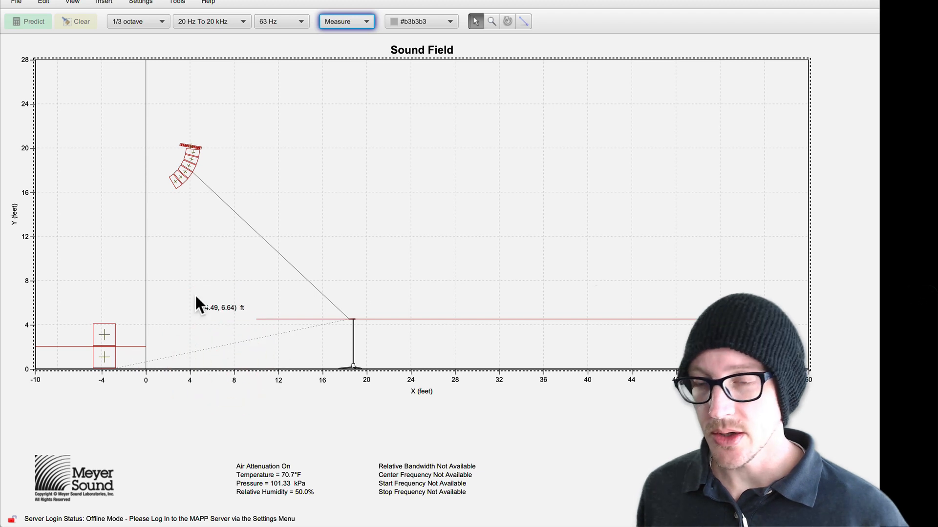
Step: Annotate the Sound Field with a rectangle below the subwoofer stack and an arrow pointing at the stack's base
{"action": "left_click", "coordinate": [18, 138]}
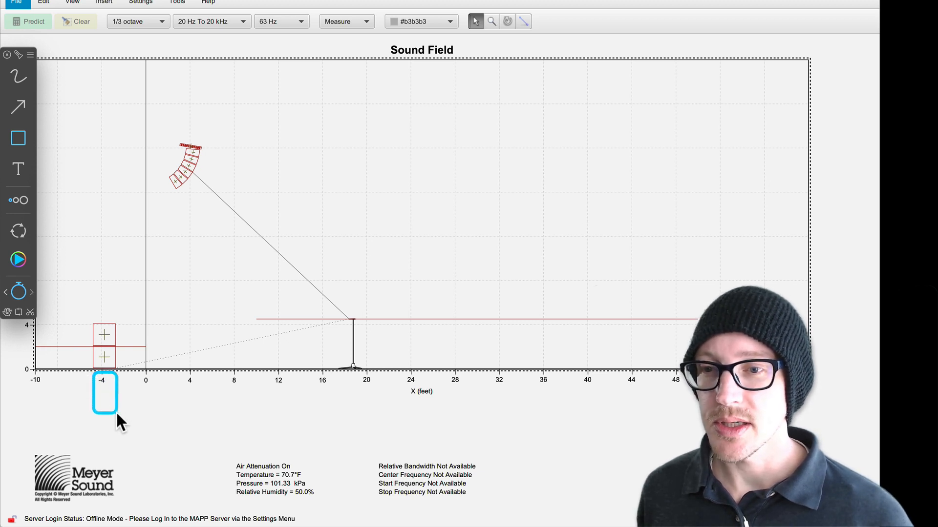
{"action": "left_click", "coordinate": [115, 415]}
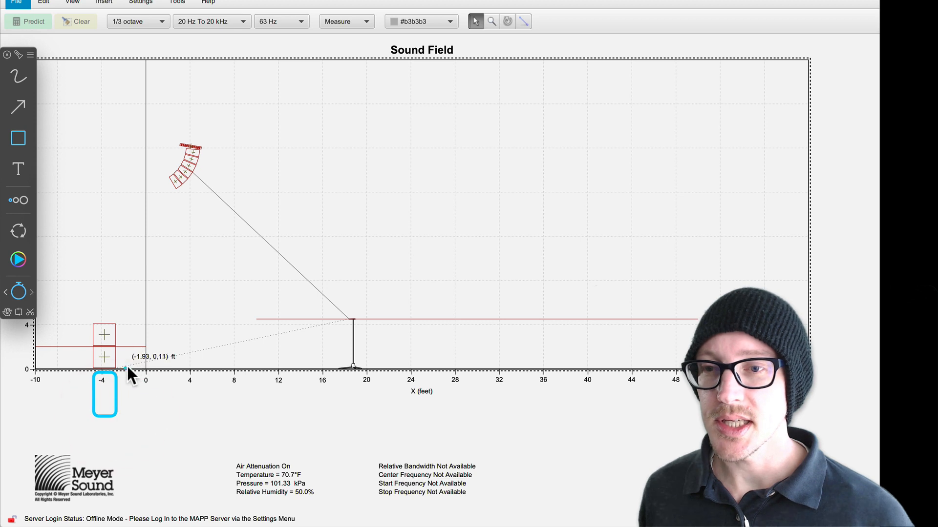
{"action": "left_click", "coordinate": [18, 106]}
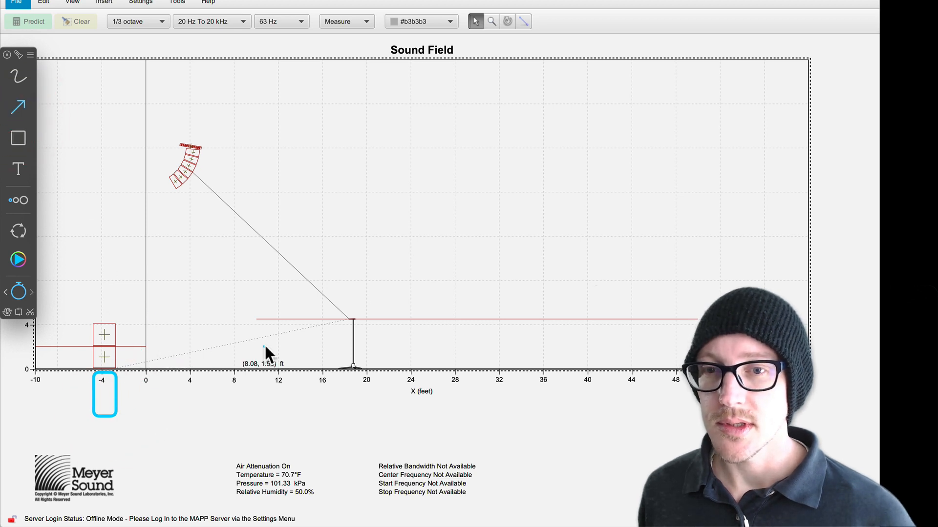
{"action": "left_click_drag", "start_coordinate": [204, 344], "coordinate": [116, 368]}
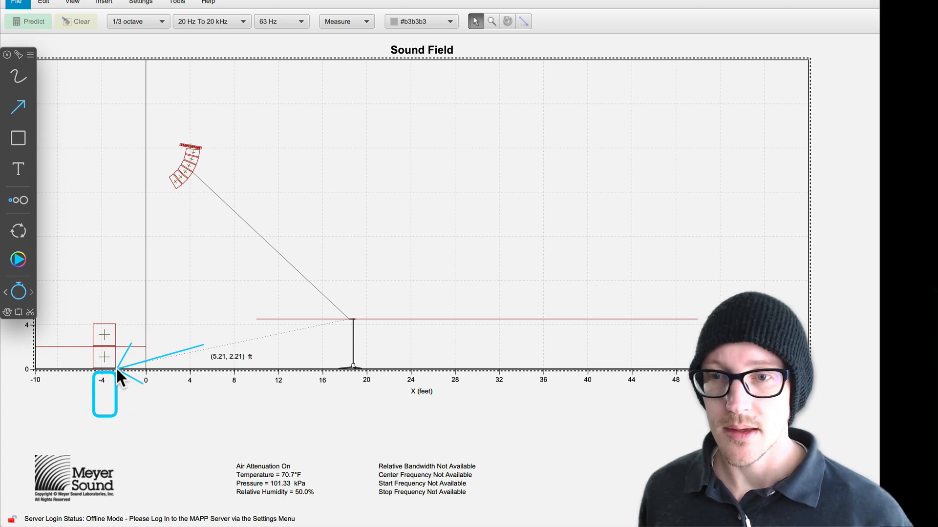
{"action": "key", "text": "alt+Tab"}
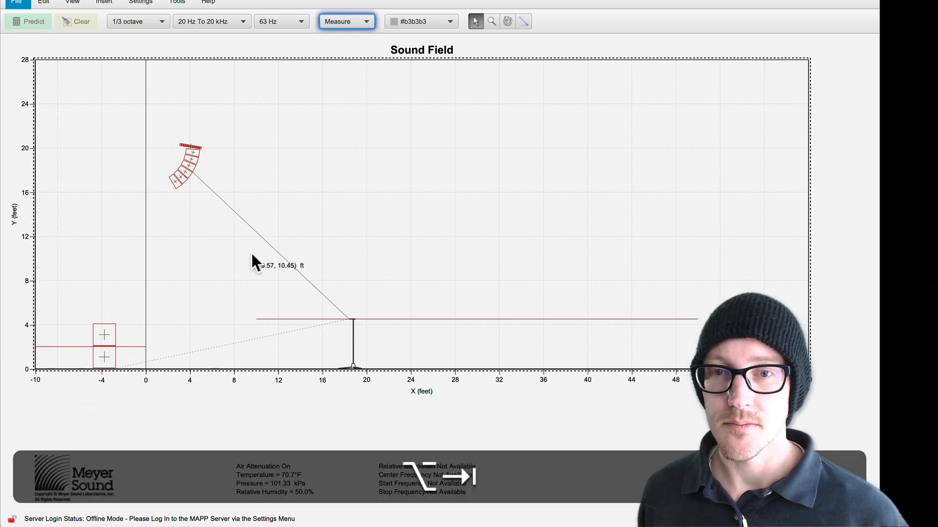
Step: Inspect the properties of the subwoofer-to-microphone measurement line and highlight Set level under Absolute in the Drafts note
{"action": "left_click", "coordinate": [336, 212]}
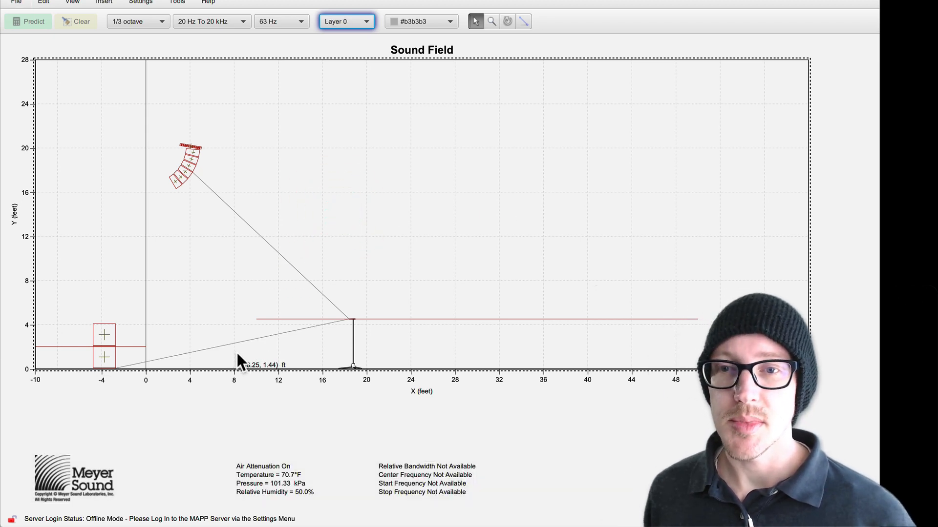
{"action": "left_click", "coordinate": [180, 306]}
{"action": "key", "text": "super+i"}
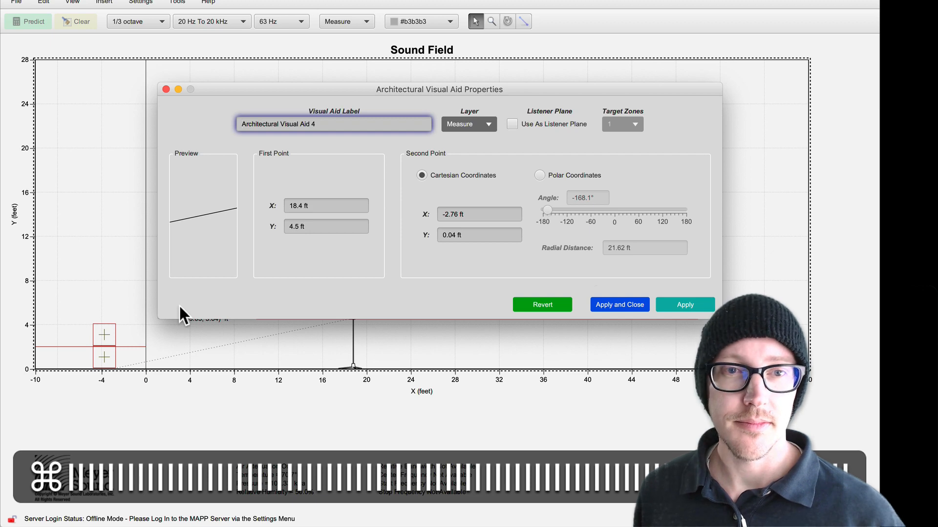
{"action": "key", "text": "super+Tab"}
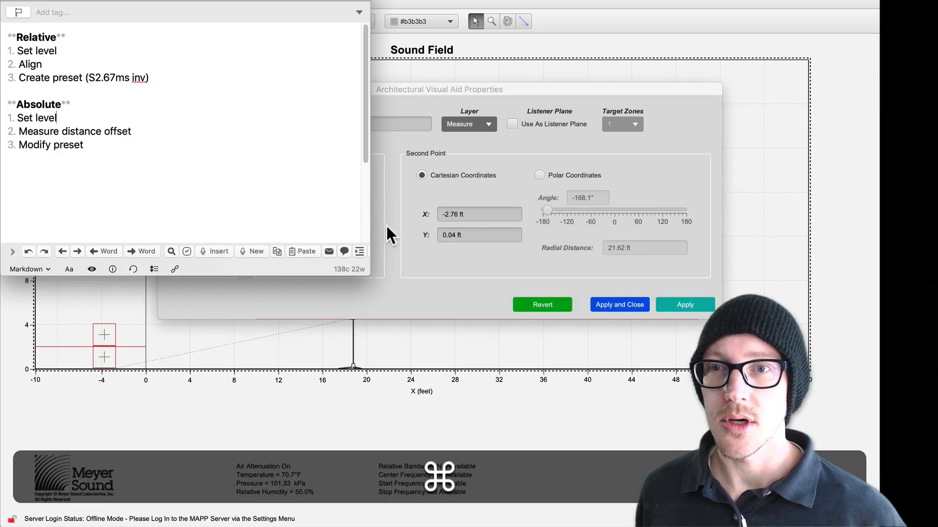
{"action": "triple_click", "coordinate": [47, 117]}
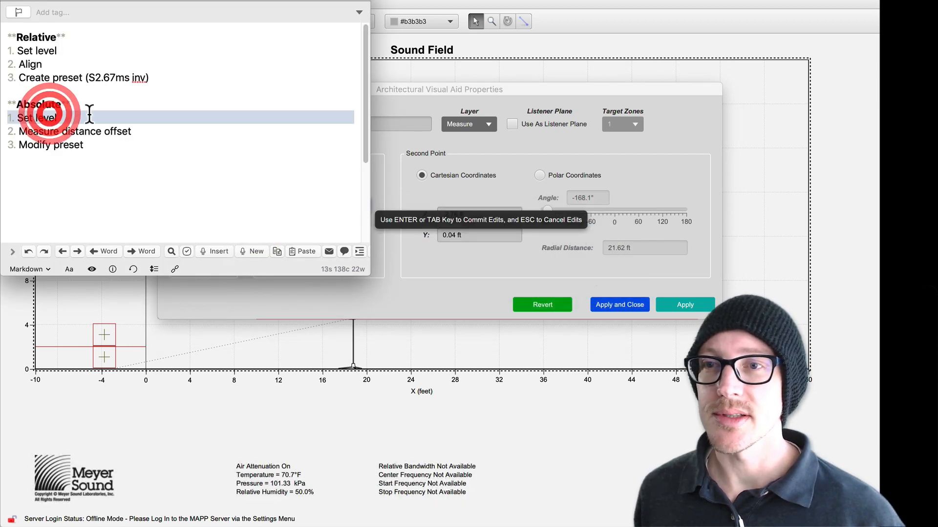
Step: Predict the Mina Array's solo response with auto-set delay and store it in Mem A as Minna solo ABS
{"action": "left_click", "coordinate": [688, 122]}
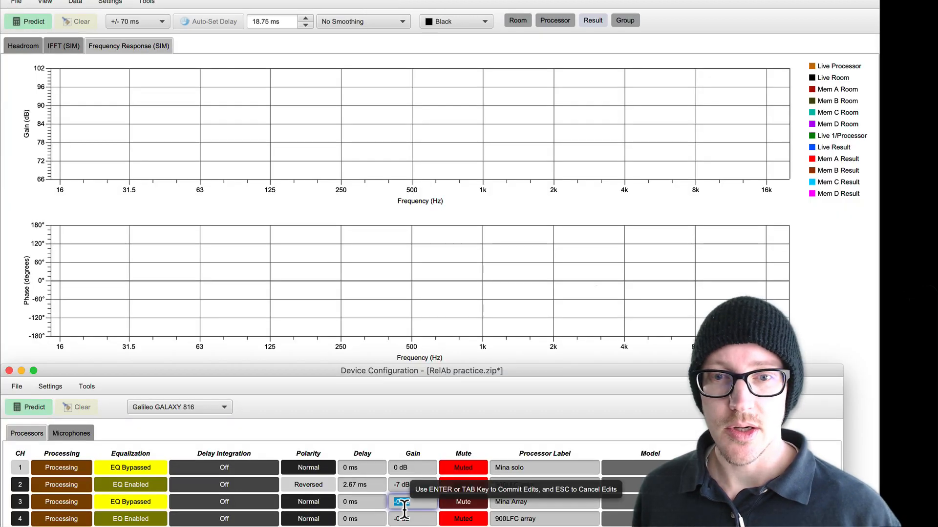
{"action": "left_click", "coordinate": [177, 132]}
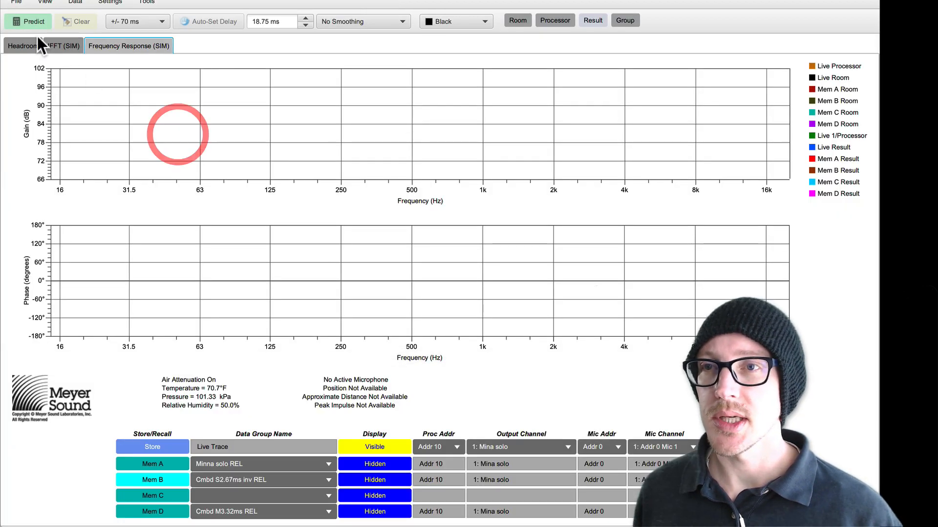
{"action": "left_click", "coordinate": [33, 22]}
{"action": "left_click", "coordinate": [204, 22]}
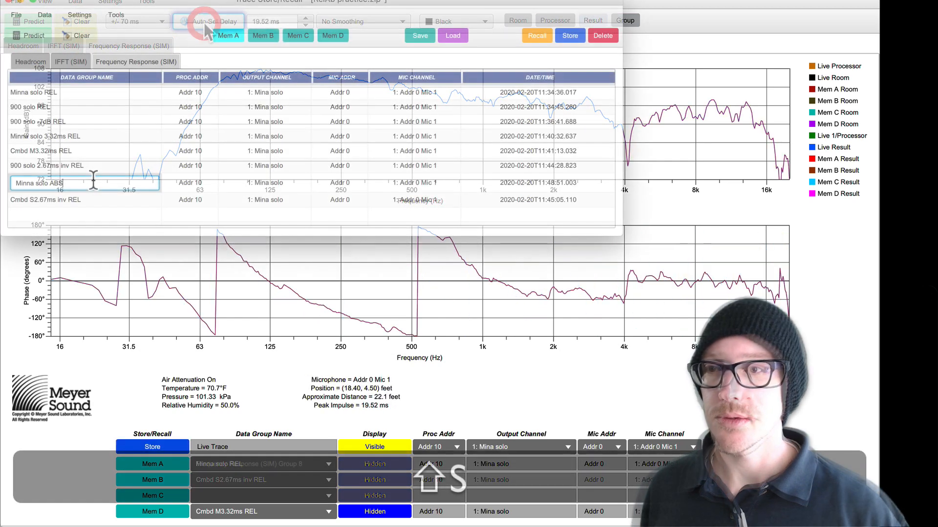
{"action": "key", "text": "shift+Return"}
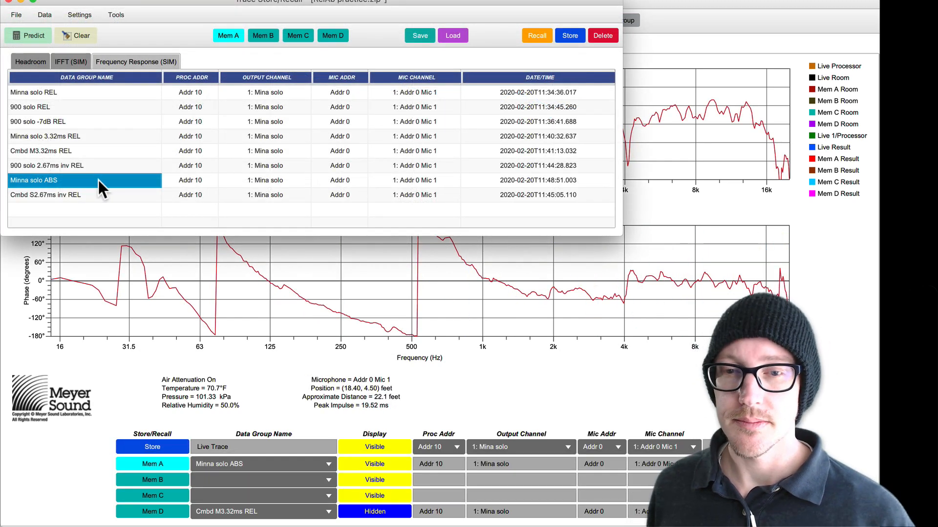
Step: Mute the Mina Array channel and unmute the 900LFC array channel in the device configuration
{"action": "key", "text": "shift+super+c"}
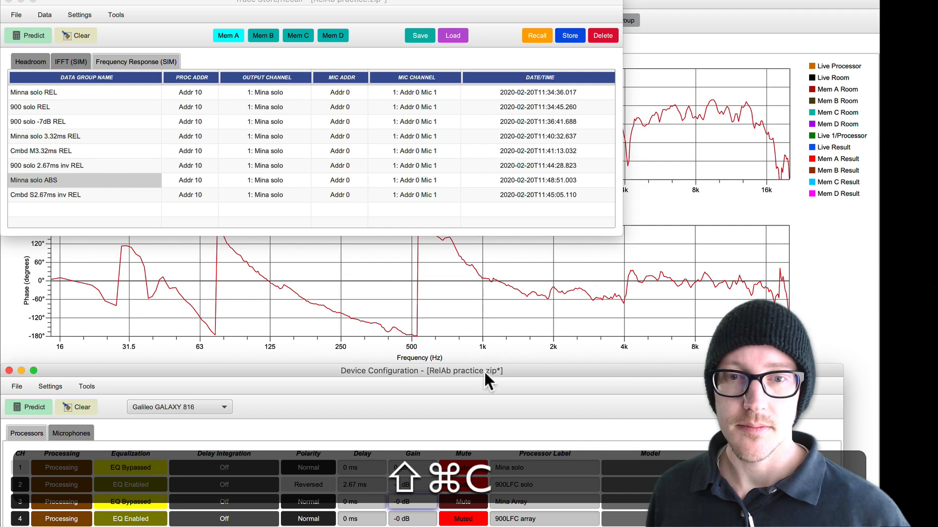
{"action": "left_click", "coordinate": [469, 501]}
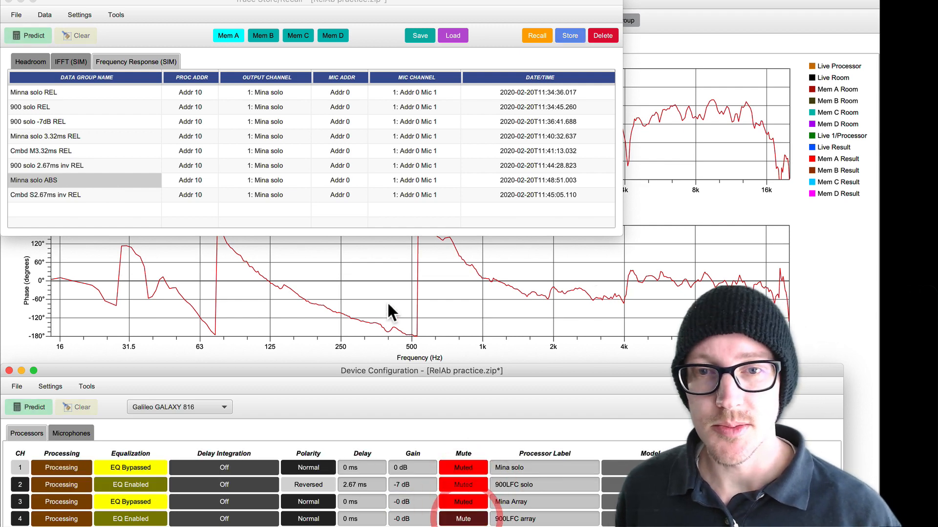
Step: Predict the 900LFC array's solo response in the frequency response view
{"action": "left_click", "coordinate": [386, 286]}
{"action": "left_click", "coordinate": [31, 20]}
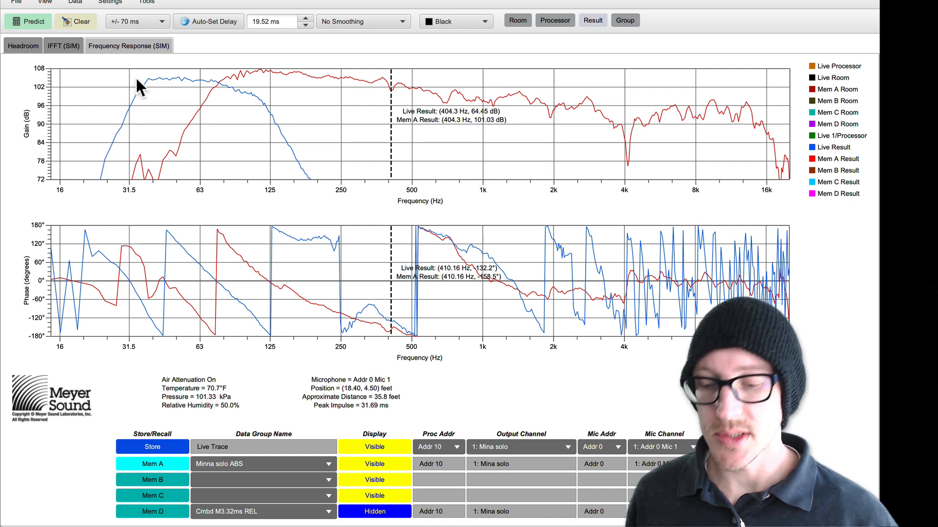
{"action": "key", "text": "super+shift+c"}
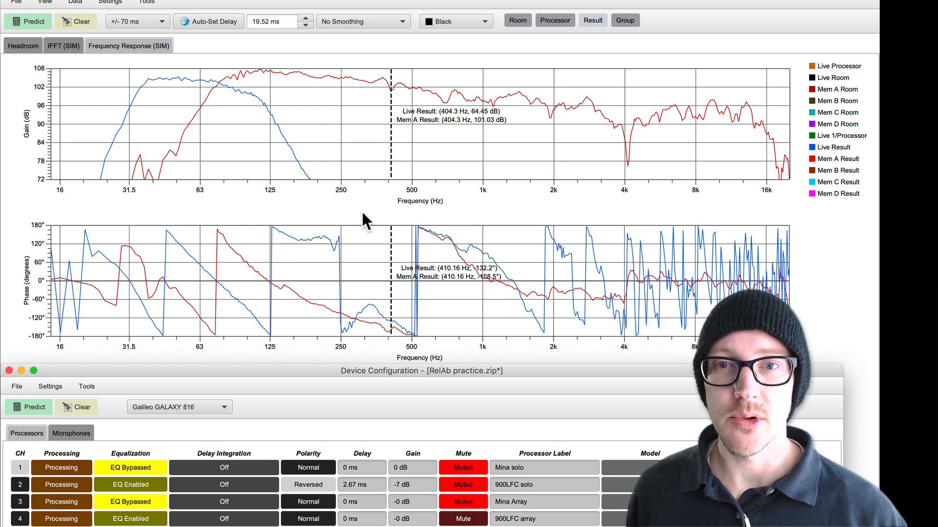
Step: Compare the live 900LFC trace with the Mem A trace around 100 Hz, and store it in Mem B as 900 solo ABS
{"action": "left_click", "coordinate": [258, 81]}
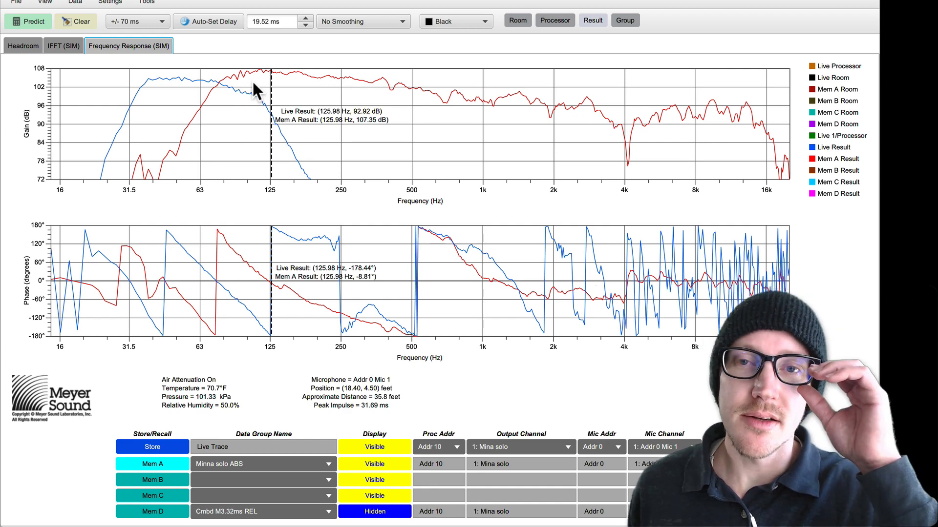
{"action": "left_click", "coordinate": [254, 80]}
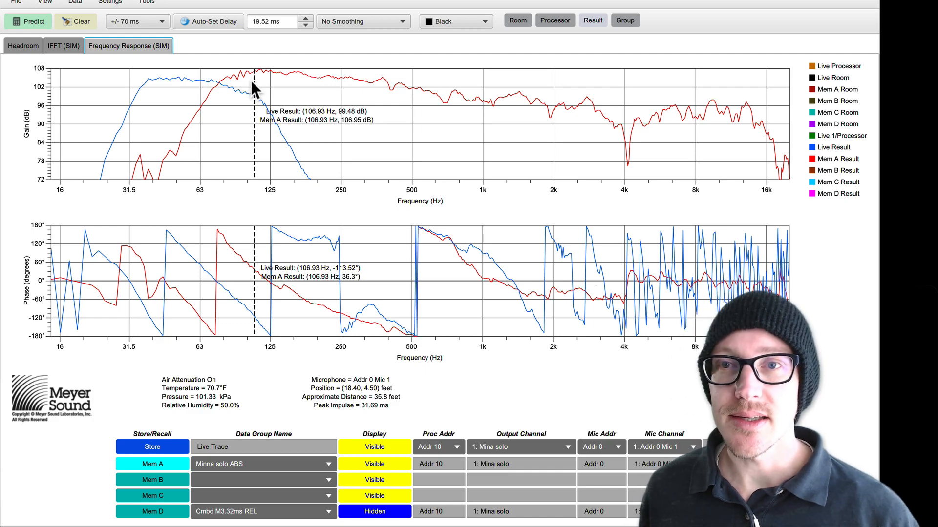
{"action": "left_click", "coordinate": [269, 83]}
{"action": "left_click", "coordinate": [248, 84]}
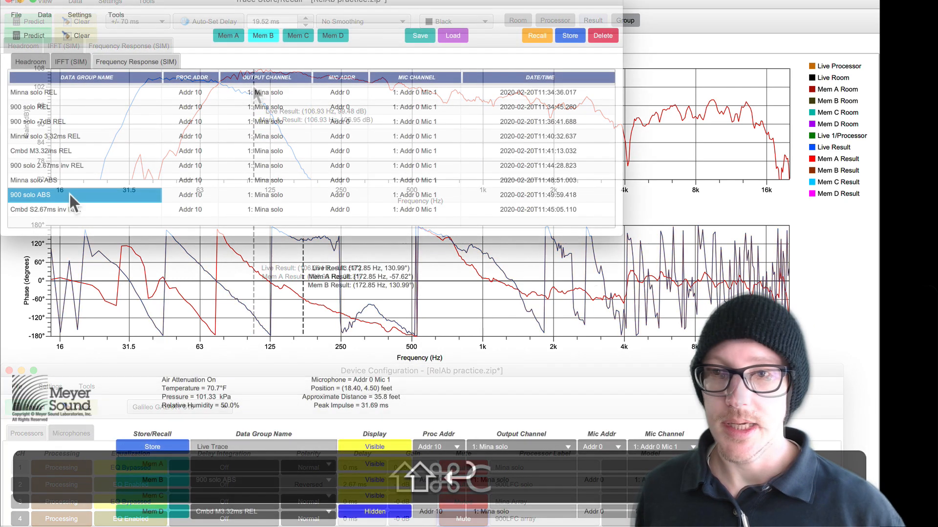
{"action": "key", "text": "Return"}
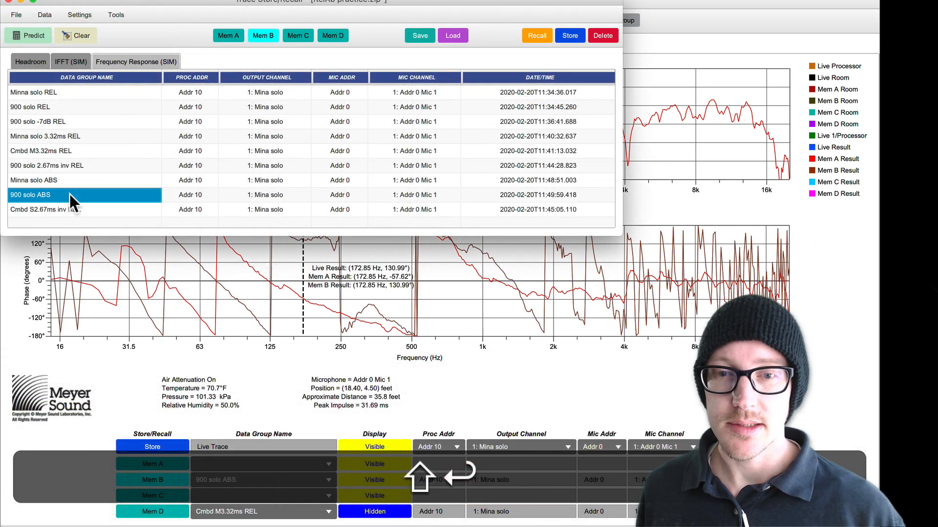
Step: Mute the 900LFC array channel, unmute the Mina Array channel, and set the Mina Array's gain to -4 dB
{"action": "key", "text": "shift+super+c"}
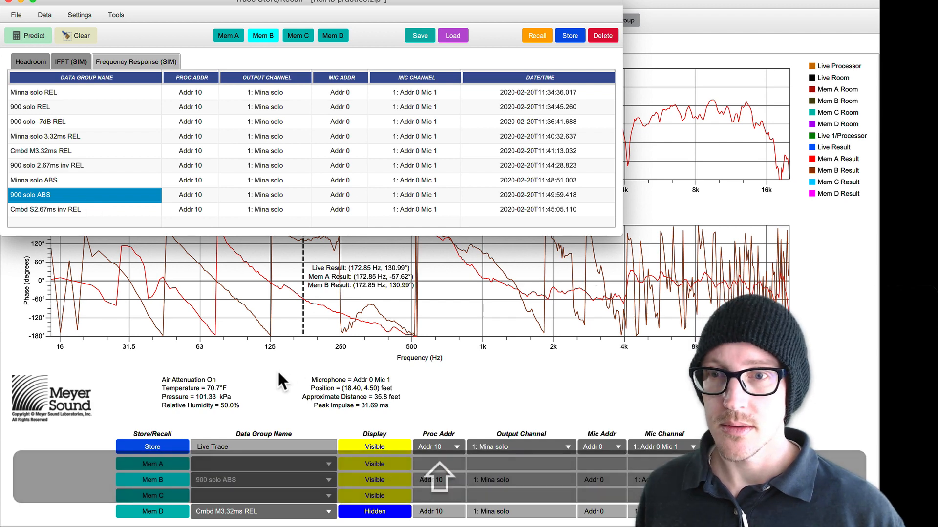
{"action": "left_click", "coordinate": [273, 371]}
{"action": "key", "text": "shift+super+c"}
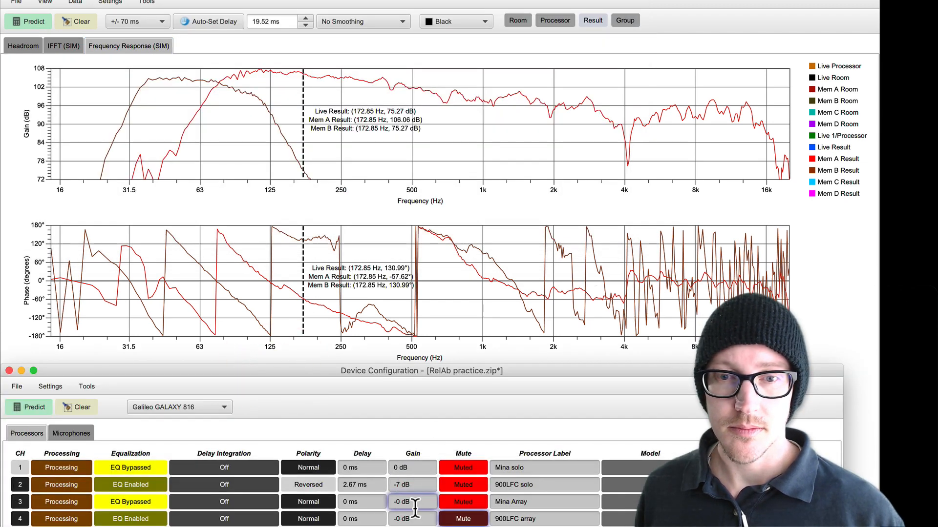
{"action": "left_click", "coordinate": [461, 519]}
{"action": "left_click", "coordinate": [458, 498]}
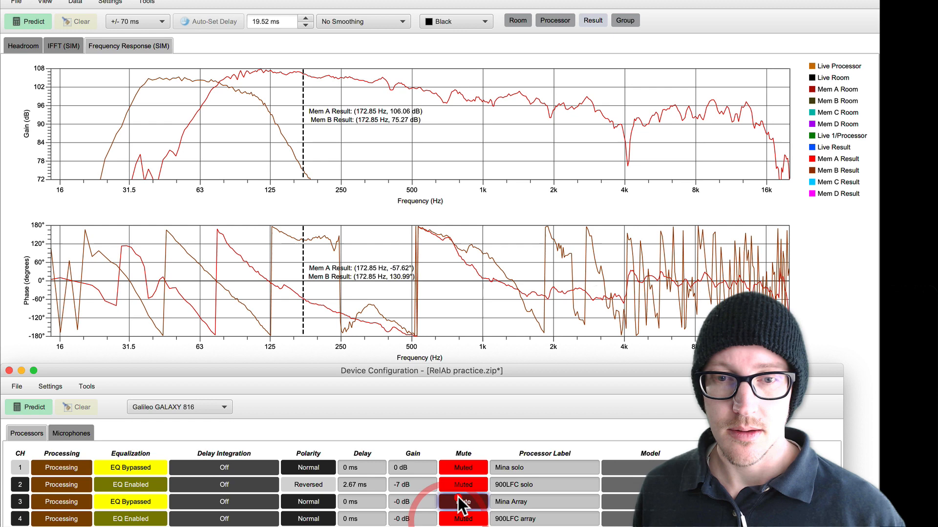
{"action": "left_click", "coordinate": [413, 501]}
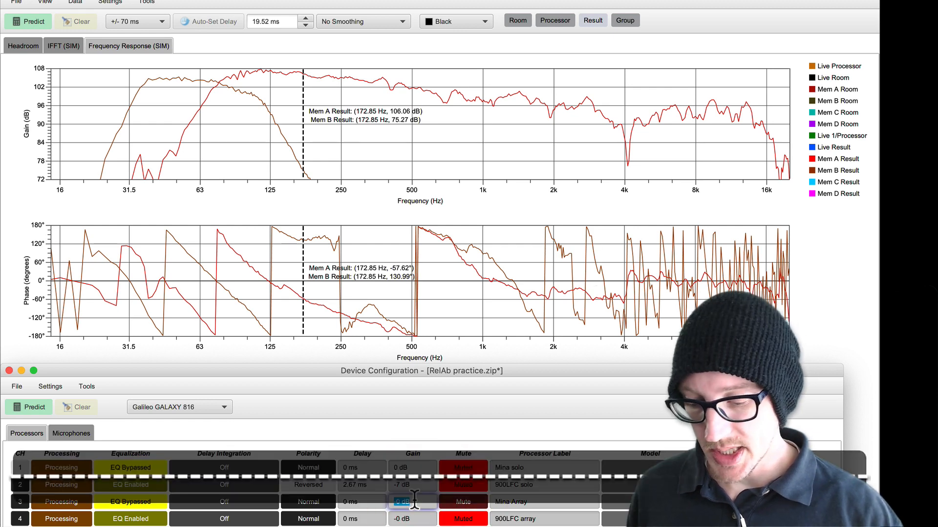
{"action": "type", "text": "-4"}
{"action": "key", "text": "Return"}
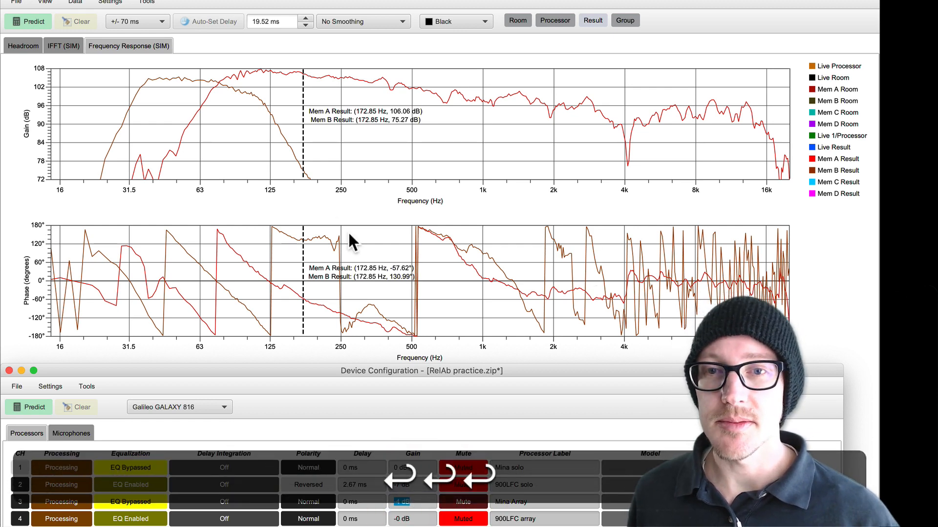
Step: Predict the Mina Array's response with the reduced gain and compare its level with the stored 900LFC trace around 90 Hz
{"action": "left_click", "coordinate": [271, 161]}
{"action": "left_click", "coordinate": [34, 21]}
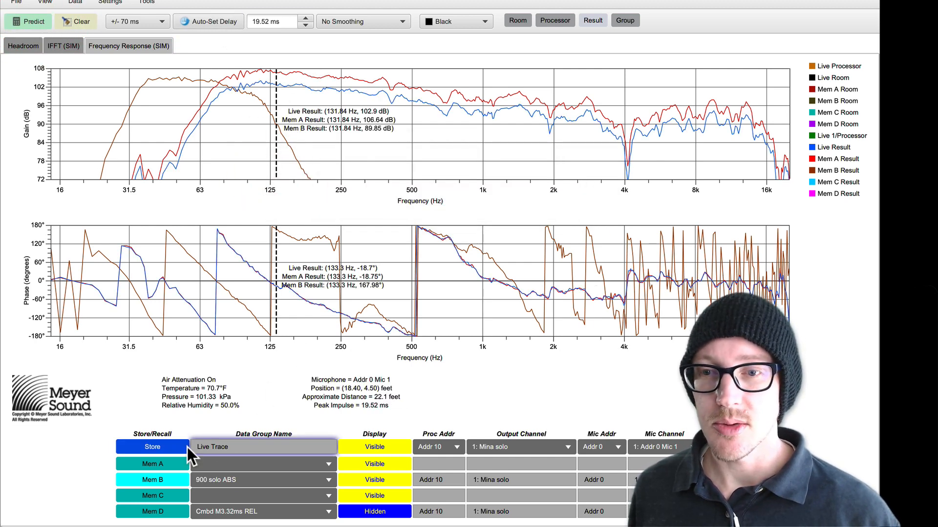
{"action": "left_click", "coordinate": [168, 459]}
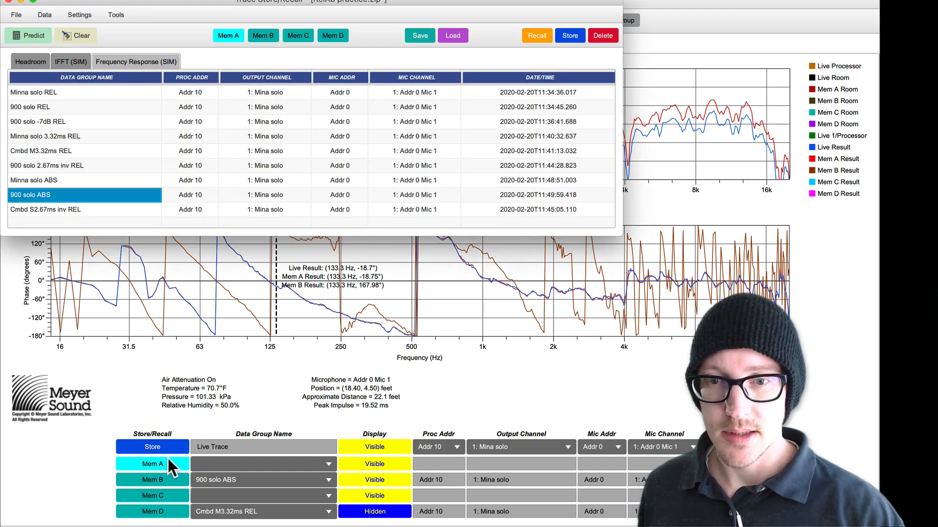
{"action": "key", "text": "super+shift+c"}
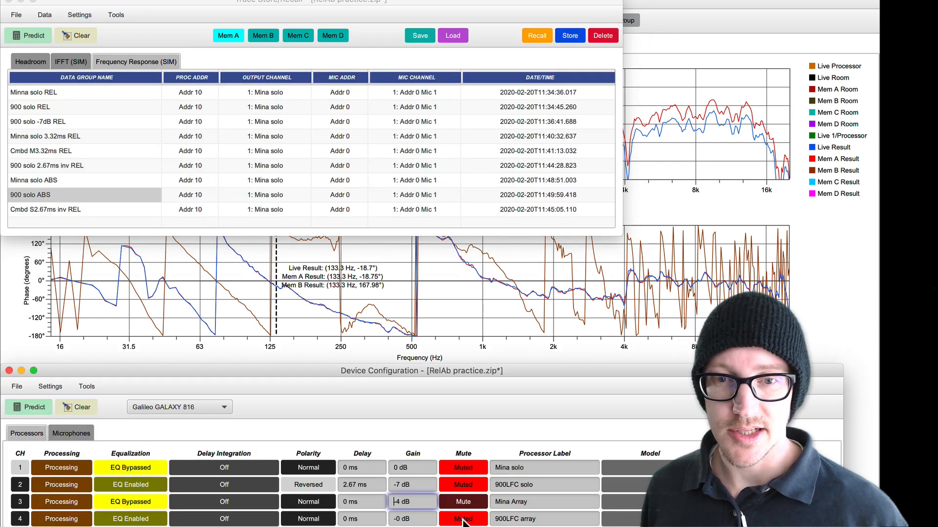
{"action": "left_click", "coordinate": [364, 250]}
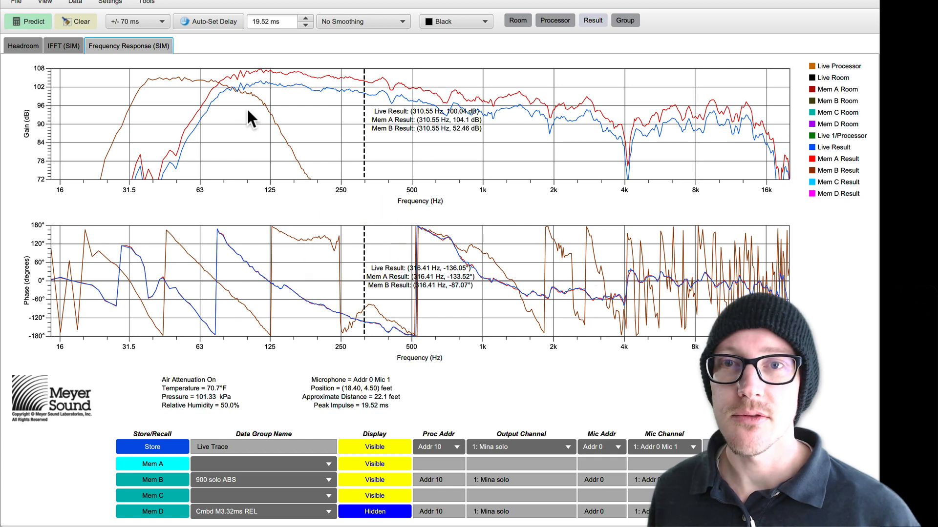
{"action": "left_click", "coordinate": [230, 104]}
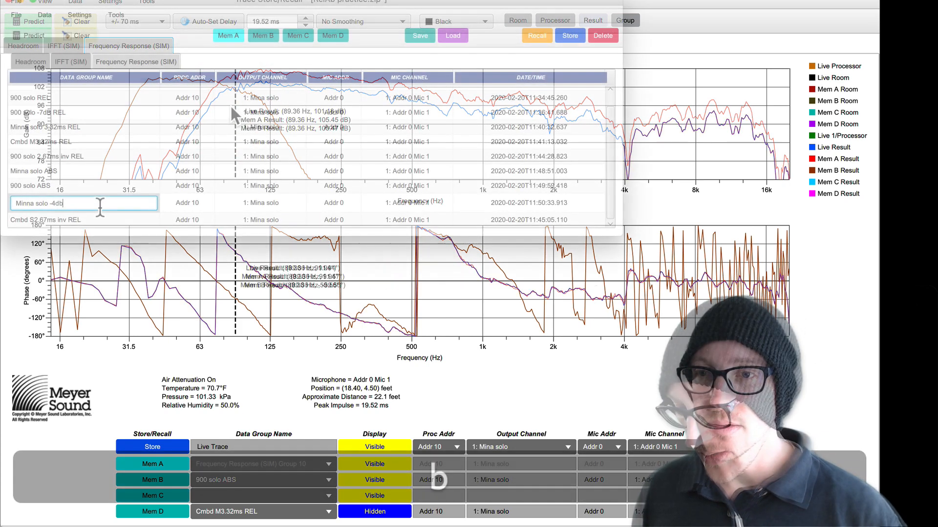
Step: Store the reduced Mina Array prediction in Mem A under the name Minna solo -4dB ABs
{"action": "key", "text": "BackSpace"}
{"action": "type", "text": "B"}
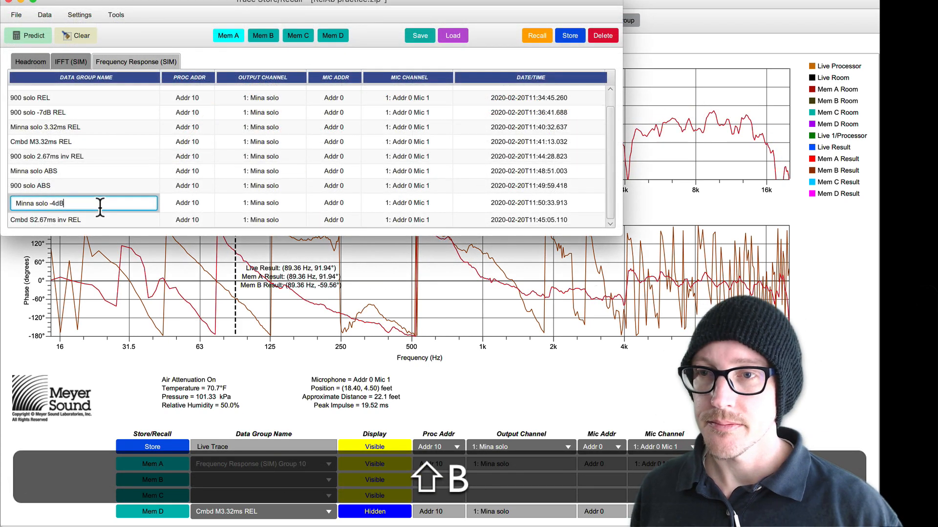
{"action": "type", "text": " AV"}
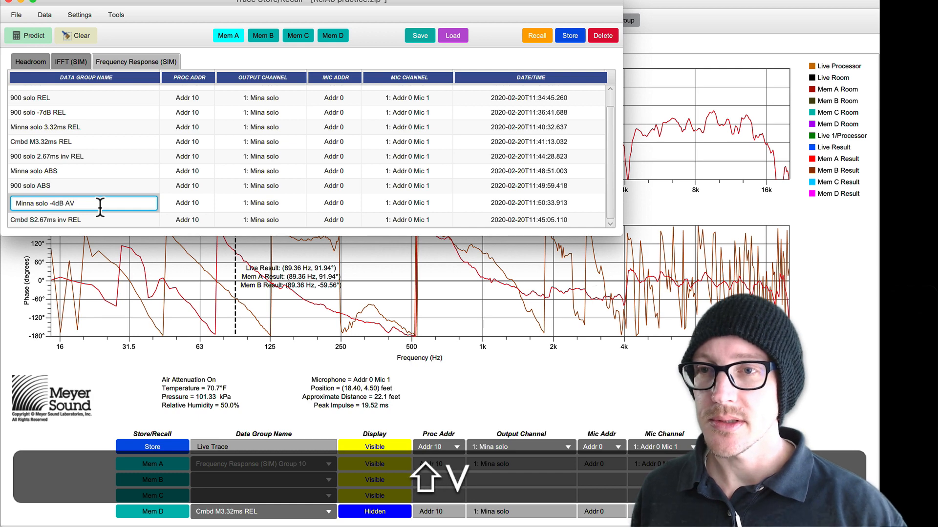
{"action": "key", "text": "BackSpace"}
{"action": "type", "text": "Bs"}
{"action": "key", "text": "Return"}
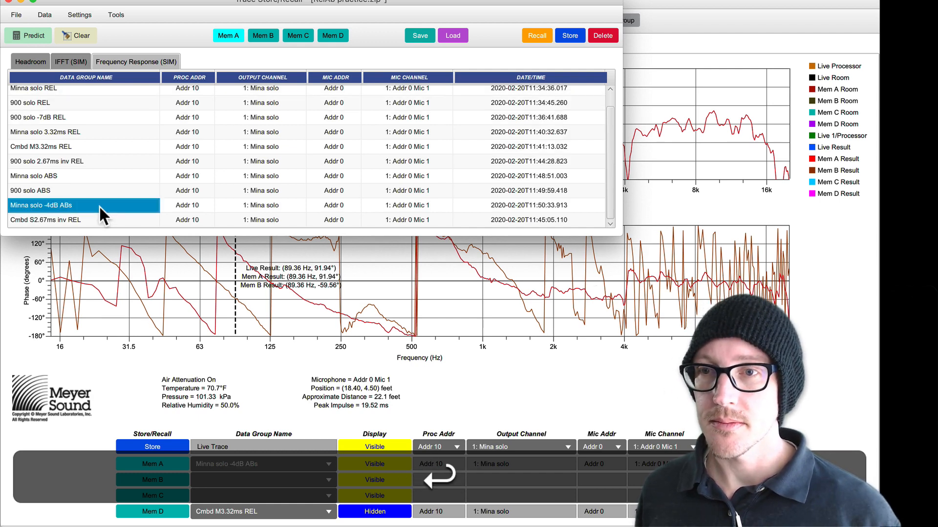
Step: Switch to the Drafts note and highlight Measure distance offset under Absolute
{"action": "key", "text": "cmd+Tab"}
{"action": "left_click", "coordinate": [52, 119]}
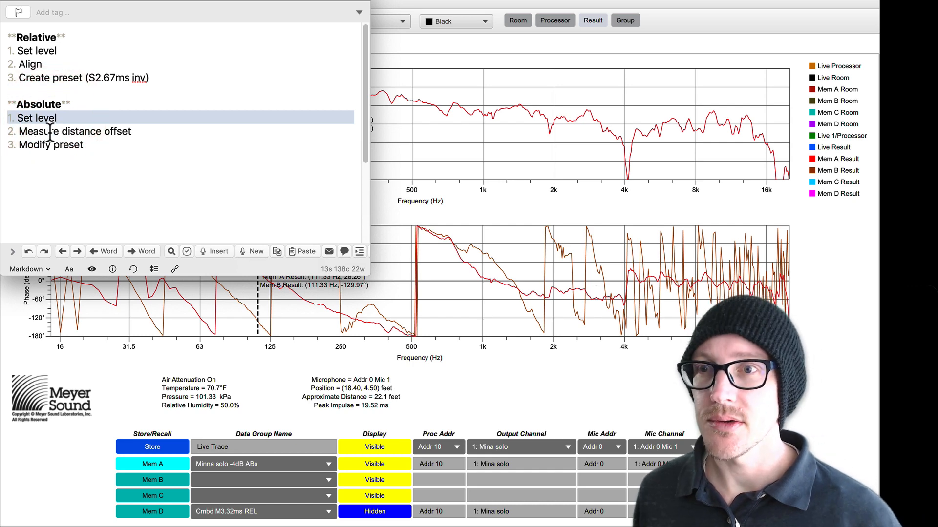
{"action": "left_click", "coordinate": [51, 131]}
Step: Read the radial distance of the subwoofer-to-microphone line in MAPP XT and enter "21.62 -" in the Google calculator
{"action": "left_click", "coordinate": [418, 152]}
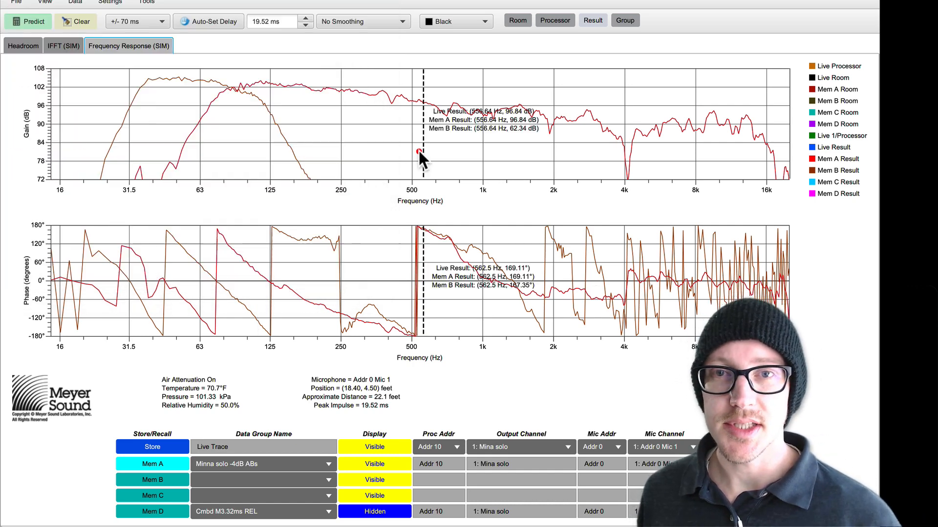
{"action": "key", "text": "cmd+grave"}
{"action": "key", "text": "cmd+grave"}
{"action": "key", "text": "cmd+grave"}
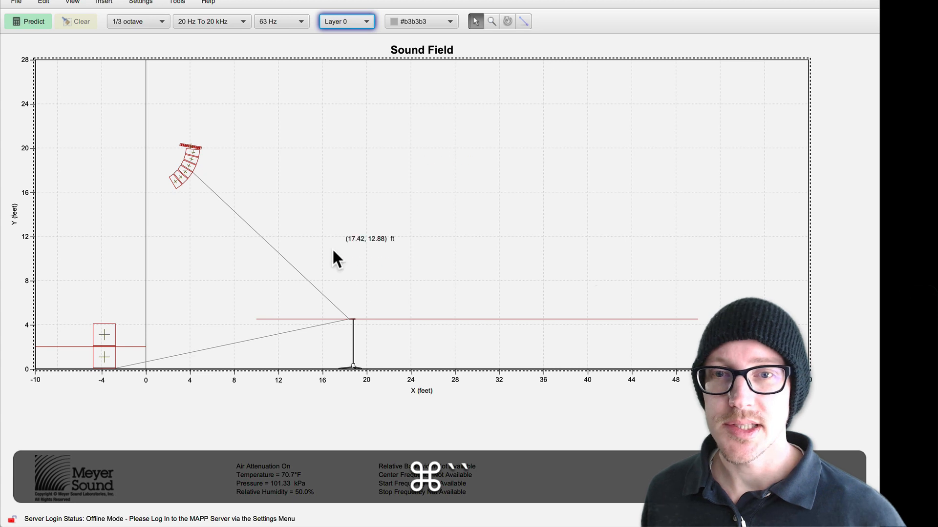
{"action": "left_click", "coordinate": [187, 322]}
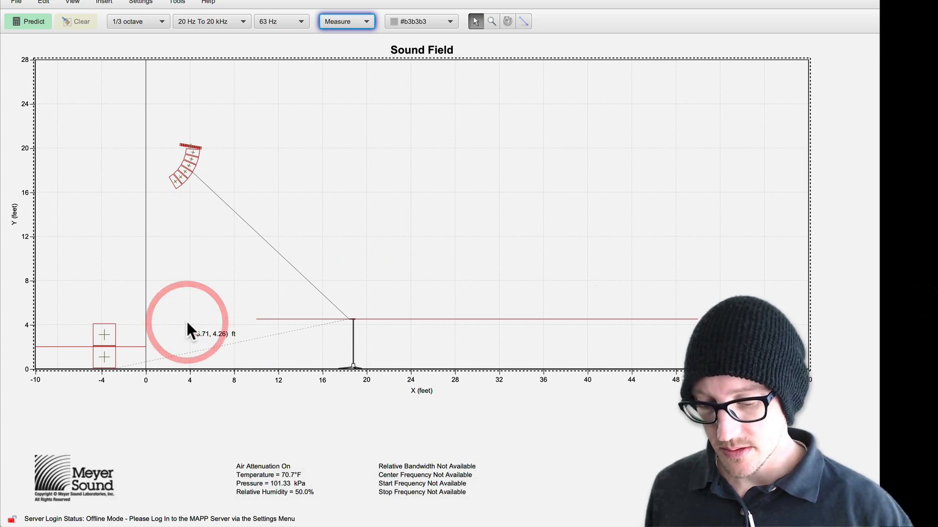
{"action": "key", "text": "super+i"}
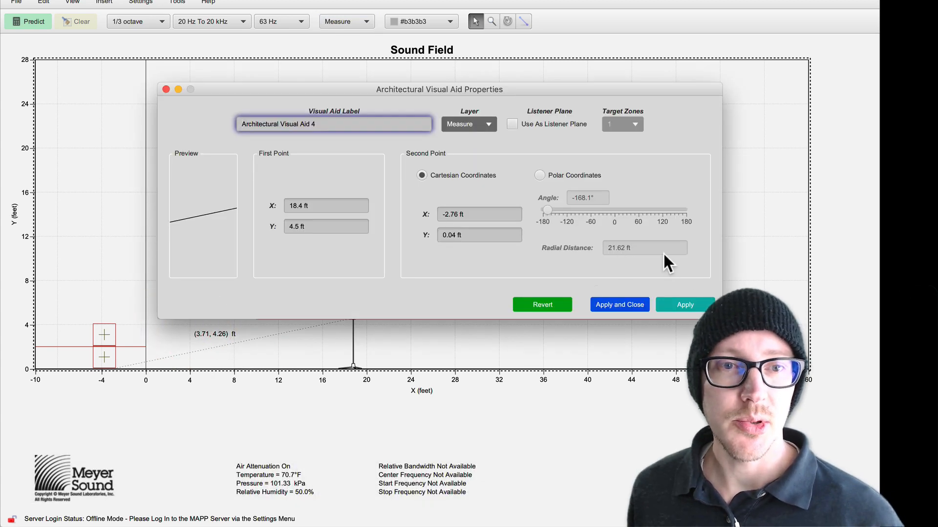
{"action": "key", "text": "super+Tab"}
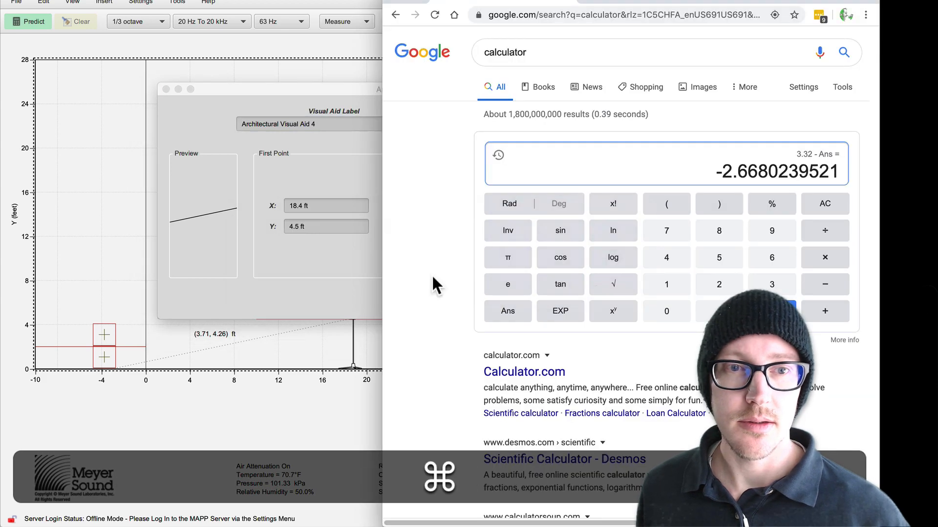
{"action": "key", "text": "BackSpace"}
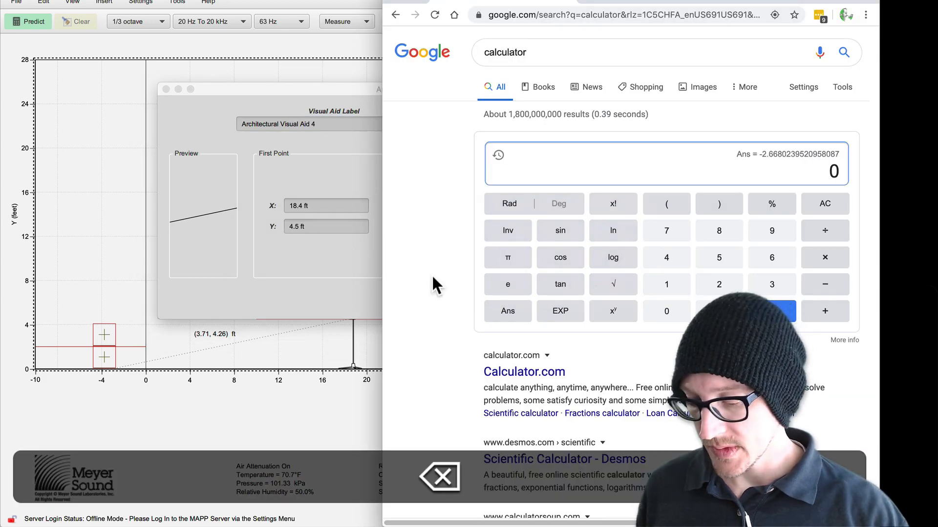
{"action": "type", "text": "21.62 -"}
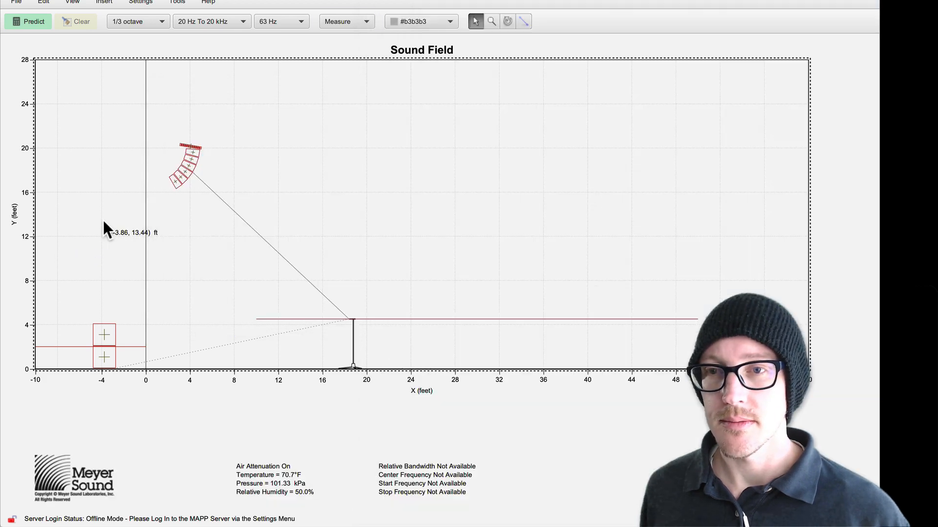
Step: Read the radial distance of the Mina-to-microphone line and subtract 19.45 in the Google calculator to compute the distance offset
{"action": "left_click", "coordinate": [101, 218]}
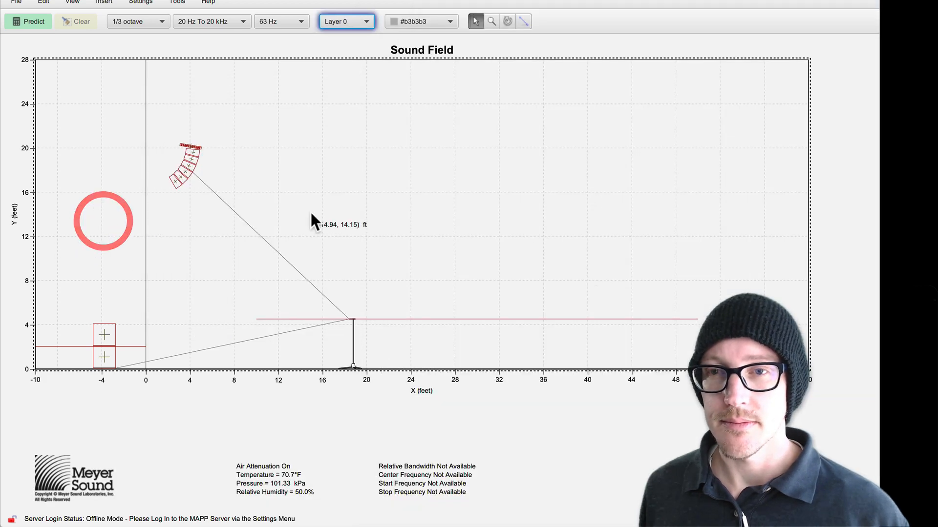
{"action": "left_click_drag", "start_coordinate": [309, 214], "coordinate": [215, 242]}
{"action": "key", "text": "super+i"}
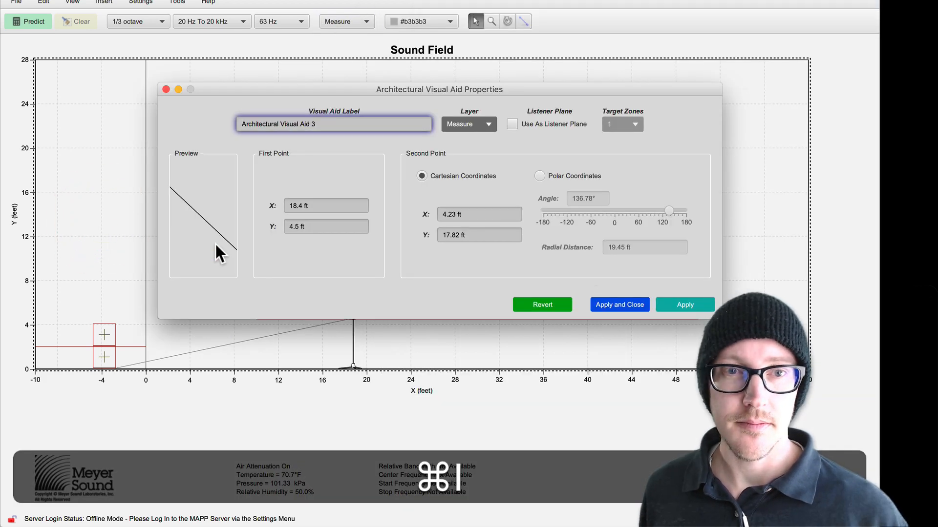
{"action": "key", "text": "super+Tab"}
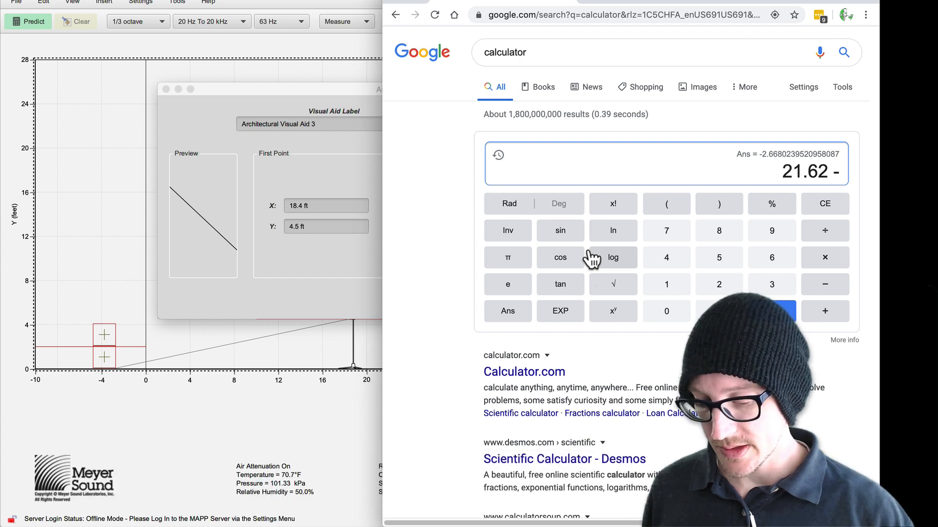
{"action": "type", "text": "19.45"}
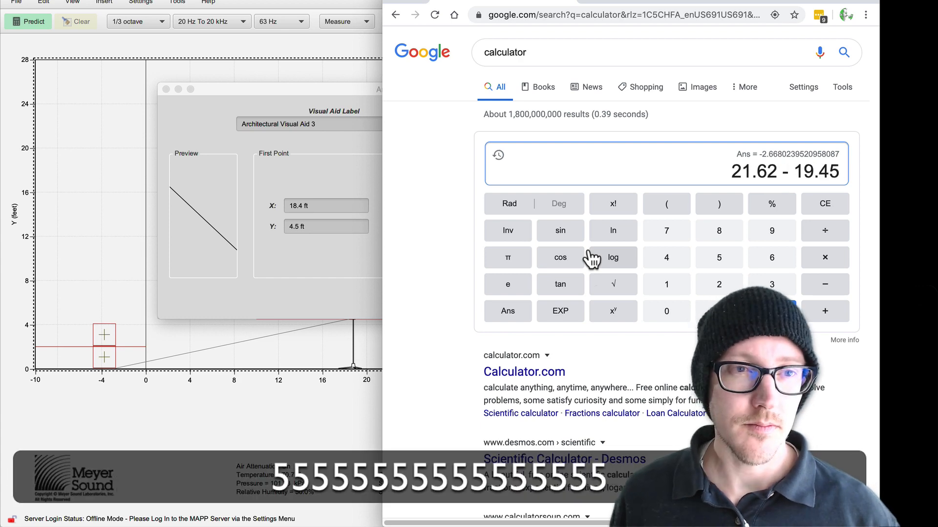
{"action": "key", "text": "Return"}
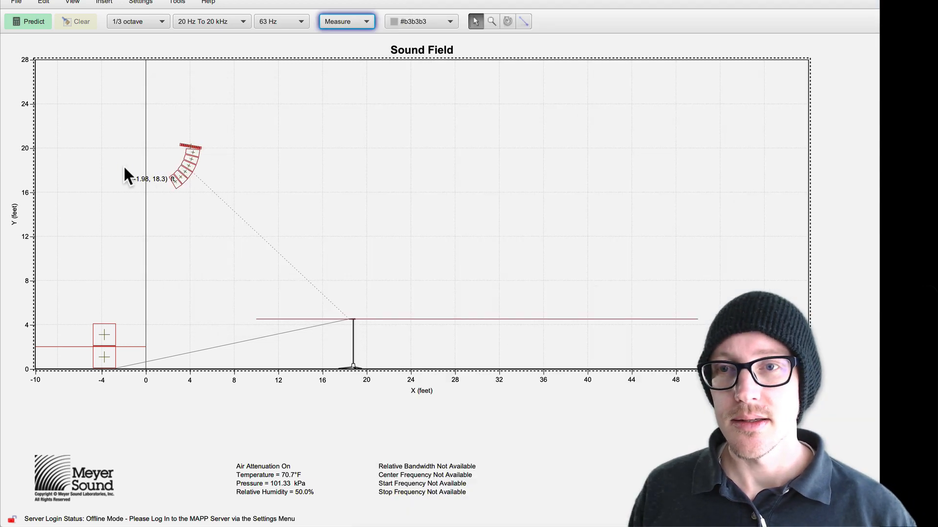
{"action": "left_click", "coordinate": [125, 167]}
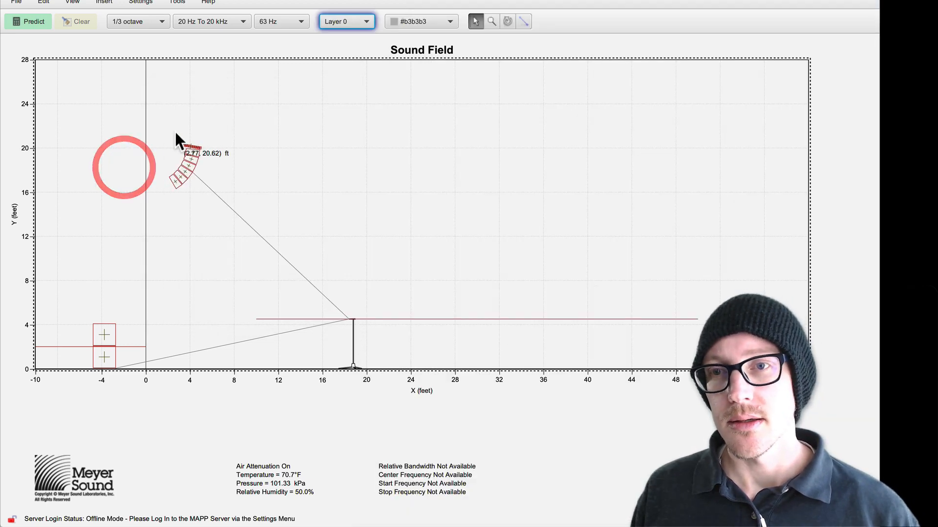
Step: Select the Mina array and the 900LFC stack in turn in the Sound Field, and clear the selection
{"action": "left_click", "coordinate": [211, 159]}
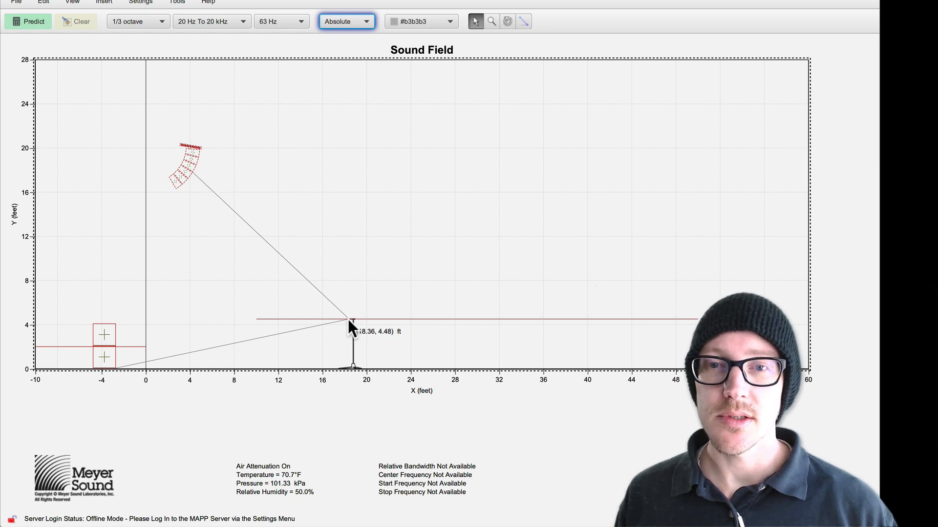
{"action": "left_click_drag", "start_coordinate": [83, 297], "coordinate": [129, 359]}
{"action": "left_click", "coordinate": [190, 284]}
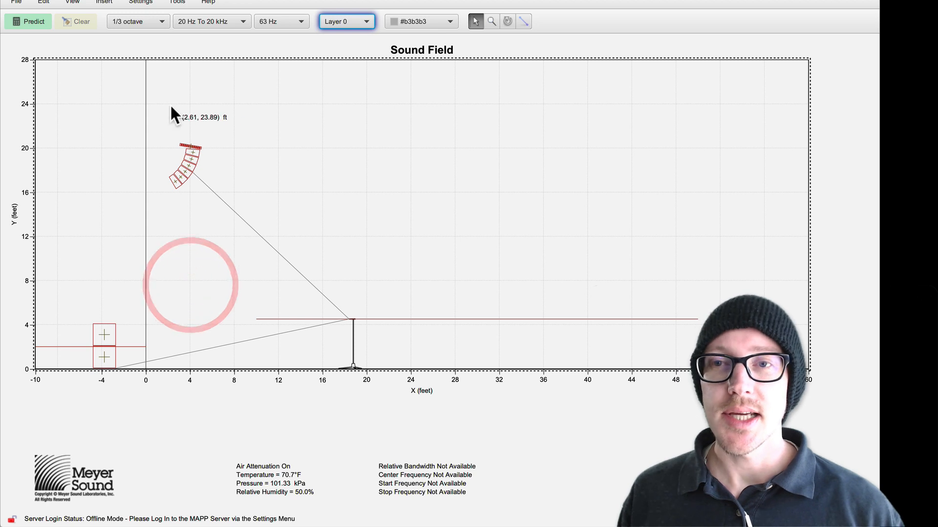
{"action": "left_click_drag", "start_coordinate": [171, 106], "coordinate": [215, 160]}
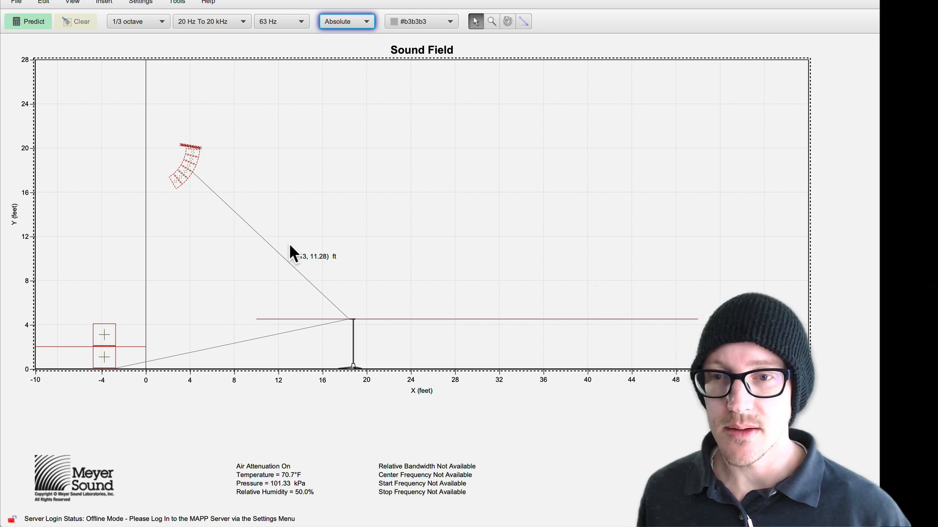
{"action": "key", "text": "super+grave"}
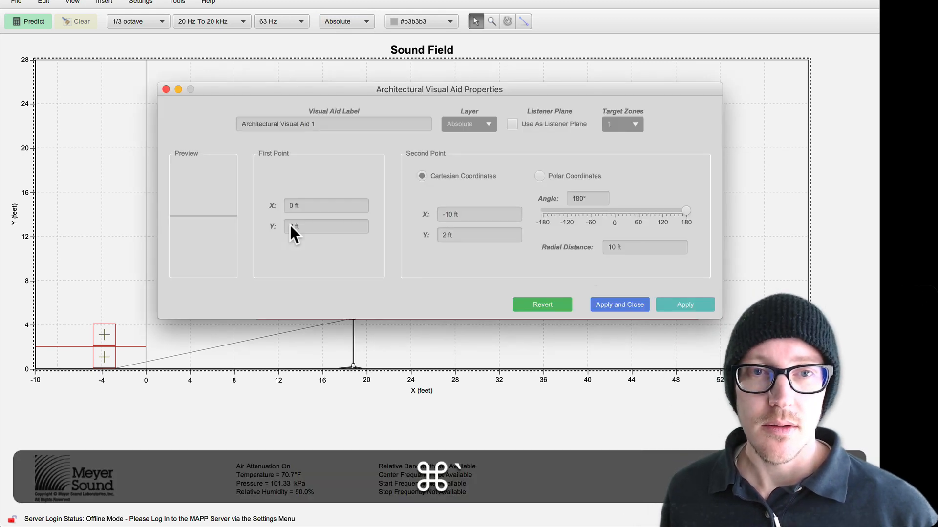
{"action": "key", "text": "super+grave"}
{"action": "left_click", "coordinate": [102, 177]}
Step: Switch to the Google calculator, multiply the distance offset by 0.9 to convert it to a delay, and copy the result
{"action": "key", "text": "super+Tab"}
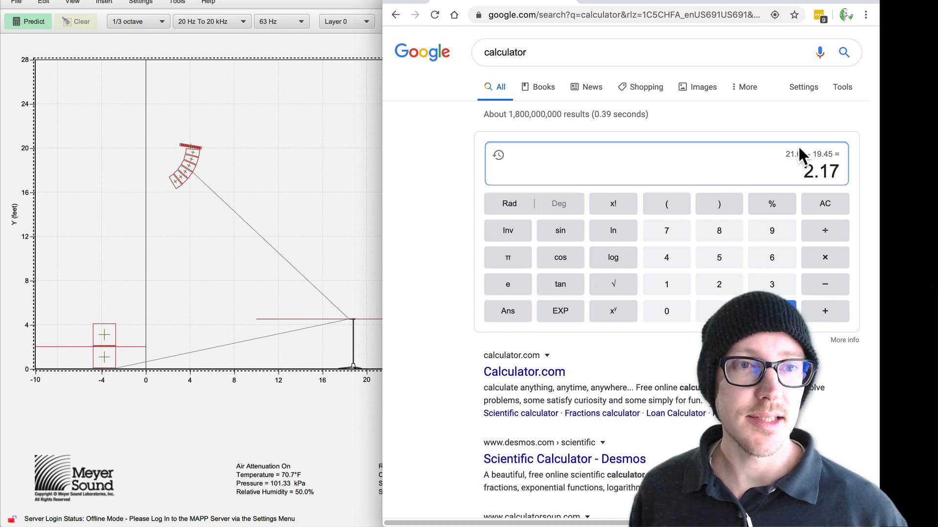
{"action": "type", "text": "0.9"}
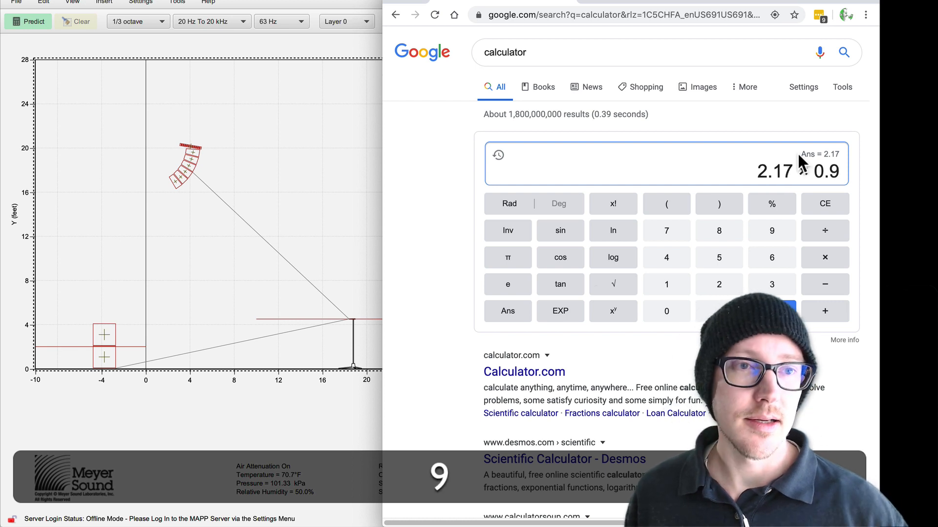
{"action": "key", "text": "Return"}
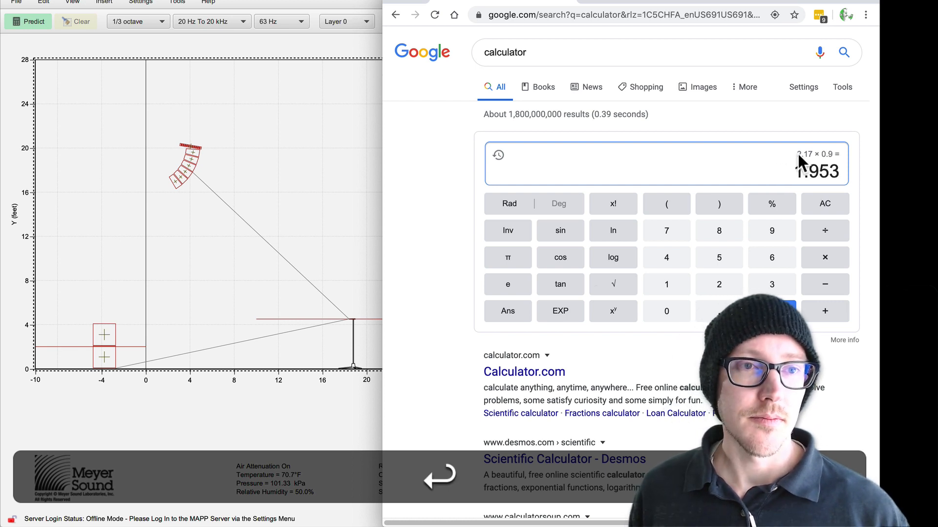
{"action": "left_click_drag", "start_coordinate": [793, 173], "coordinate": [836, 174]}
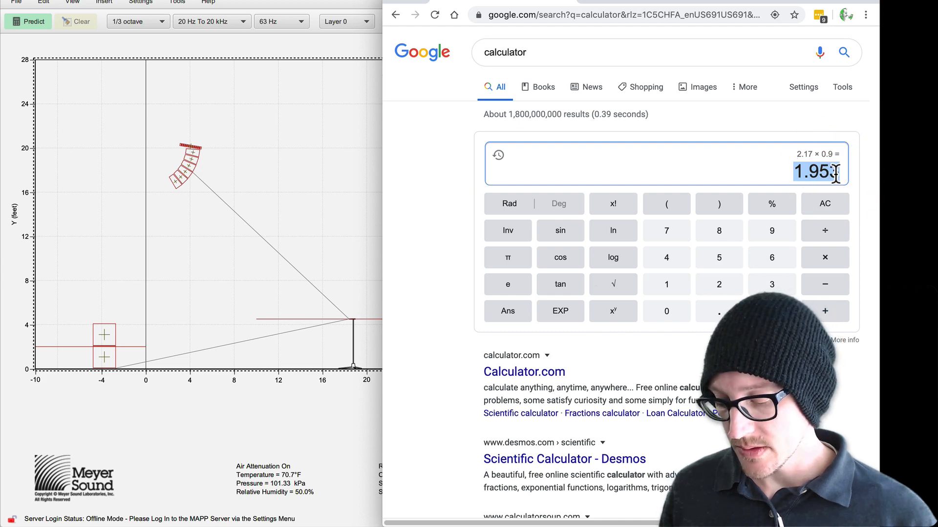
{"action": "key", "text": "super+c"}
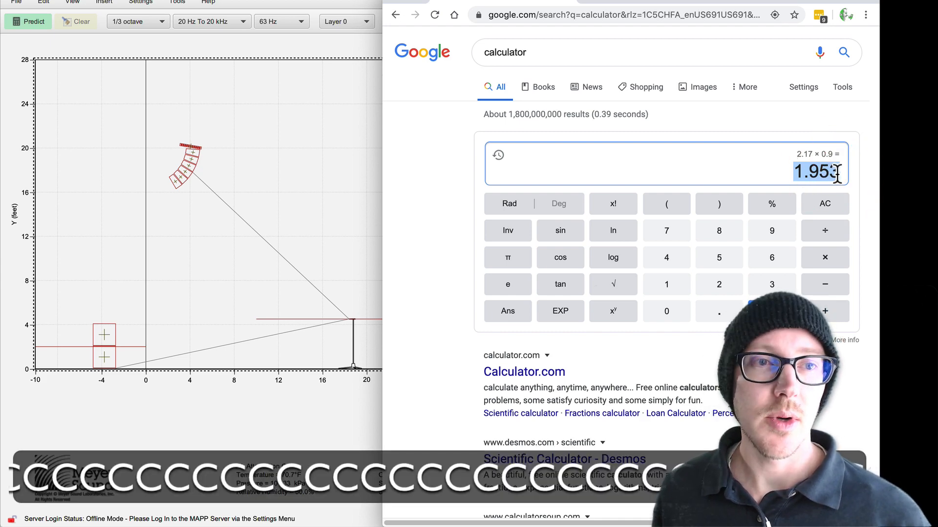
Step: Switch back to MAPP XT and check the delay values of the Mina Array and 900LFC solo channels in Device Configuration
{"action": "key", "text": "super+Tab"}
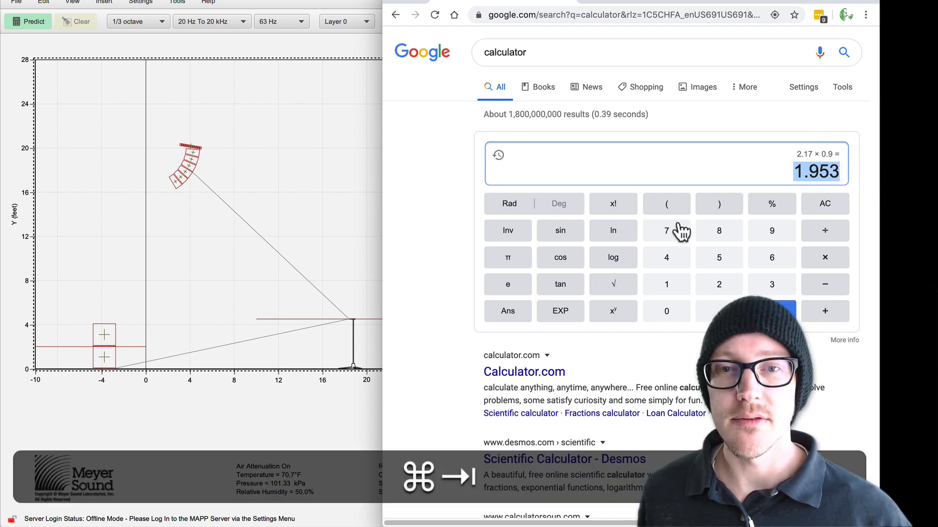
{"action": "key", "text": "shift+super+c"}
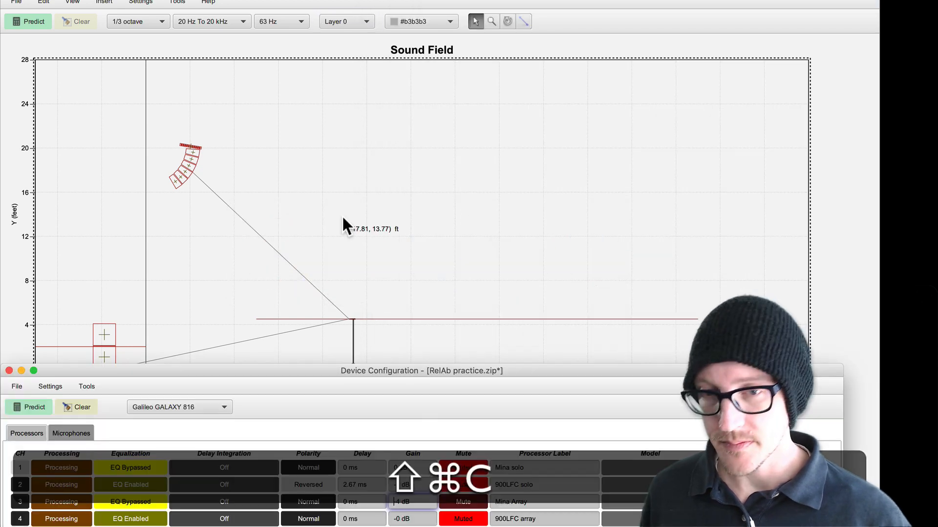
{"action": "left_click", "coordinate": [400, 497]}
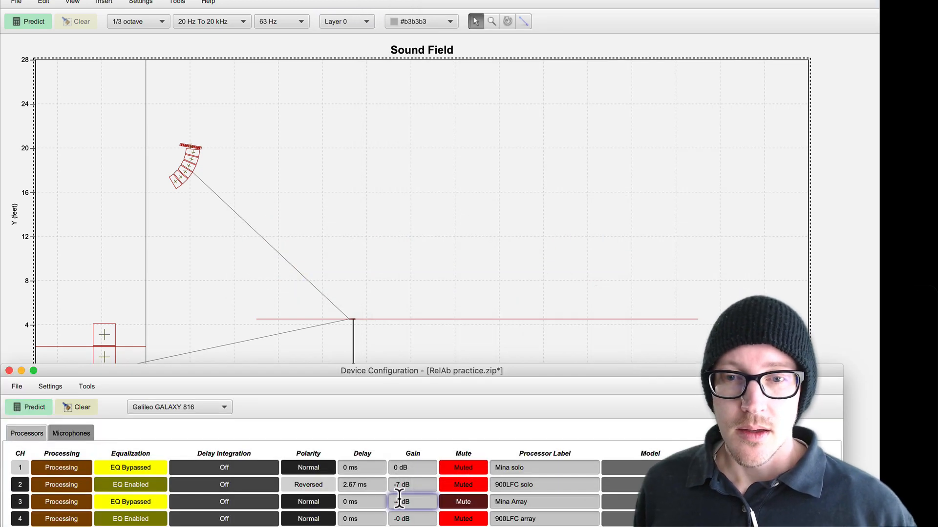
{"action": "left_click", "coordinate": [368, 501]}
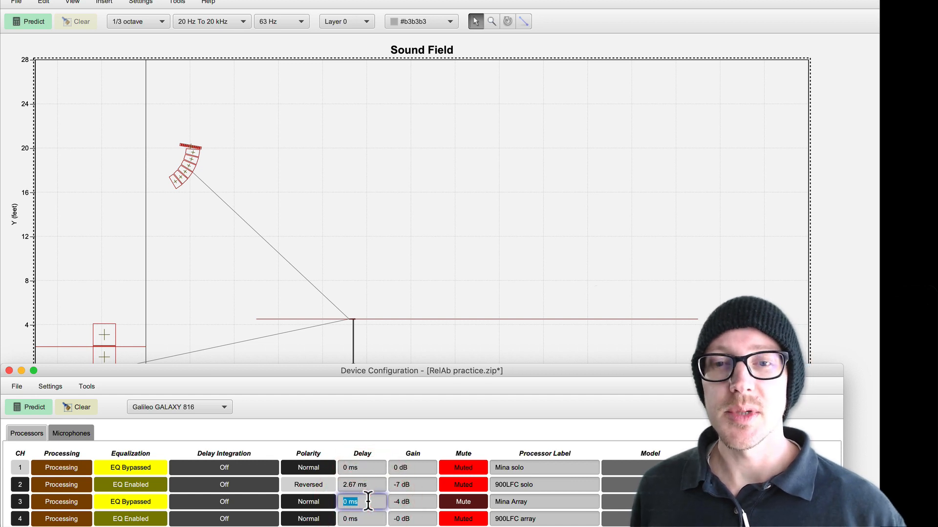
{"action": "left_click", "coordinate": [352, 484]}
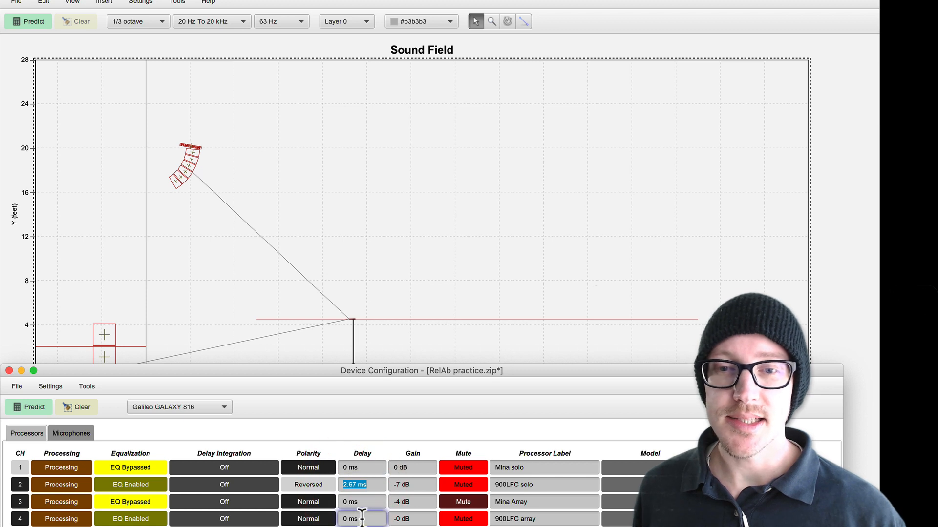
{"action": "left_click", "coordinate": [361, 484]}
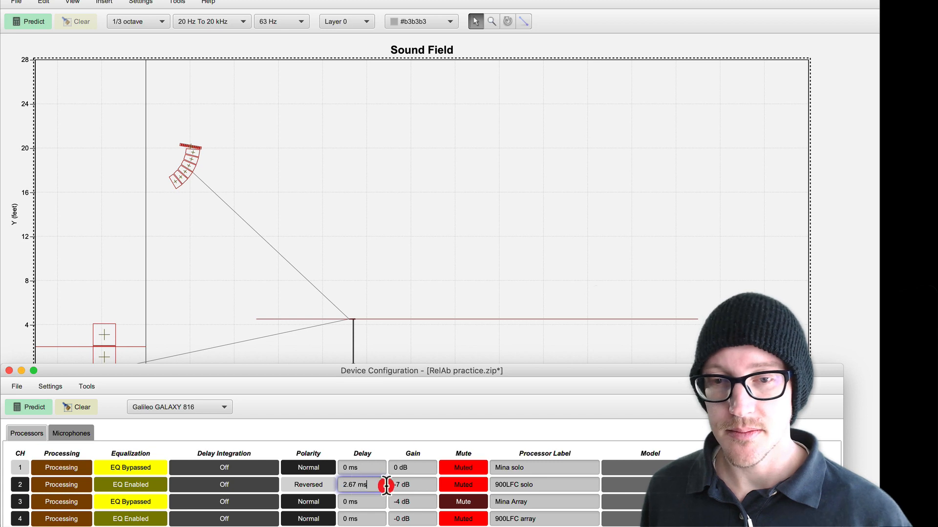
Step: Switch to the Google calculator and subtract the previous answer from 2.67 to compute the adjusted subwoofer delay
{"action": "key", "text": "super+Tab"}
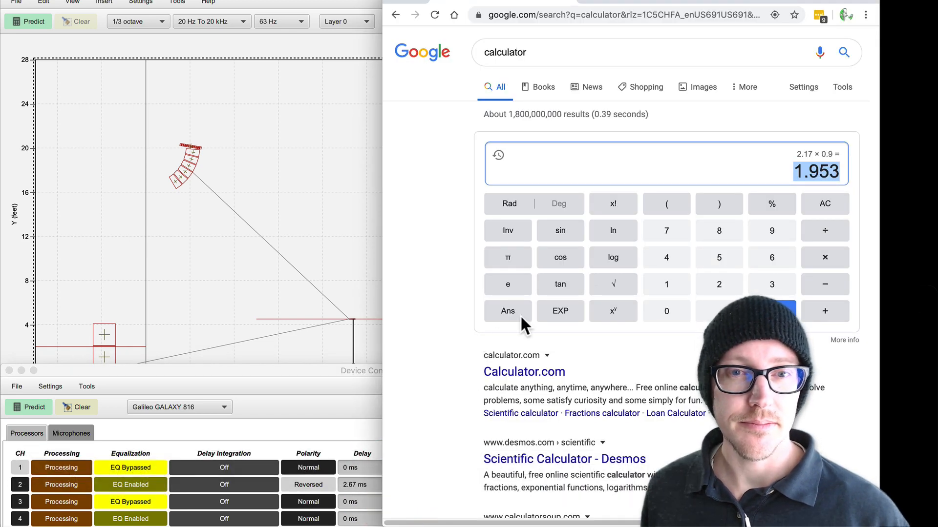
{"action": "left_click", "coordinate": [507, 312]}
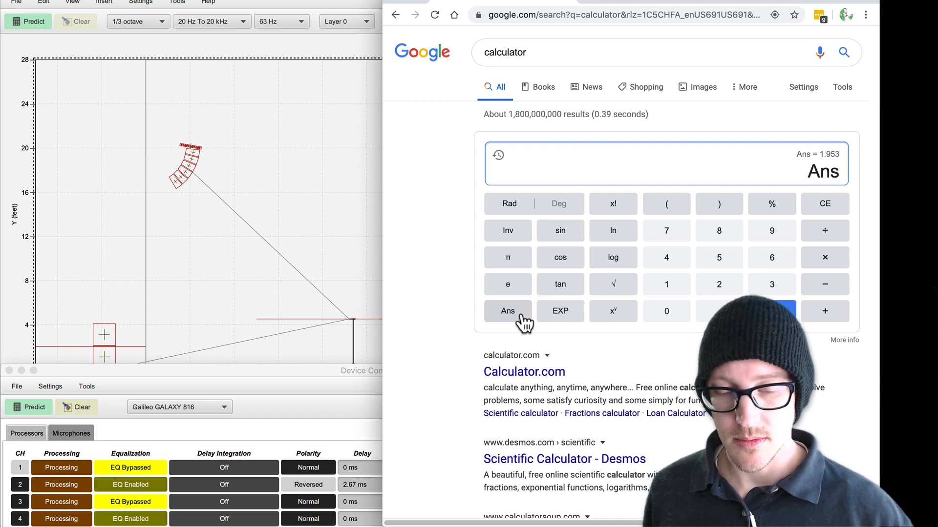
{"action": "key", "text": "BackSpace"}
{"action": "key", "text": "BackSpace"}
{"action": "key", "text": "BackSpace"}
{"action": "key", "text": "BackSpace"}
{"action": "key", "text": "BackSpace"}
{"action": "key", "text": "BackSpace"}
{"action": "key", "text": "BackSpace"}
{"action": "key", "text": "BackSpace"}
{"action": "key", "text": "BackSpace"}
{"action": "key", "text": "BackSpace"}
{"action": "key", "text": "BackSpace"}
{"action": "key", "text": "BackSpace"}
{"action": "key", "text": "BackSpace"}
{"action": "key", "text": "BackSpace"}
{"action": "key", "text": "BackSpace"}
{"action": "type", "text": "2"}
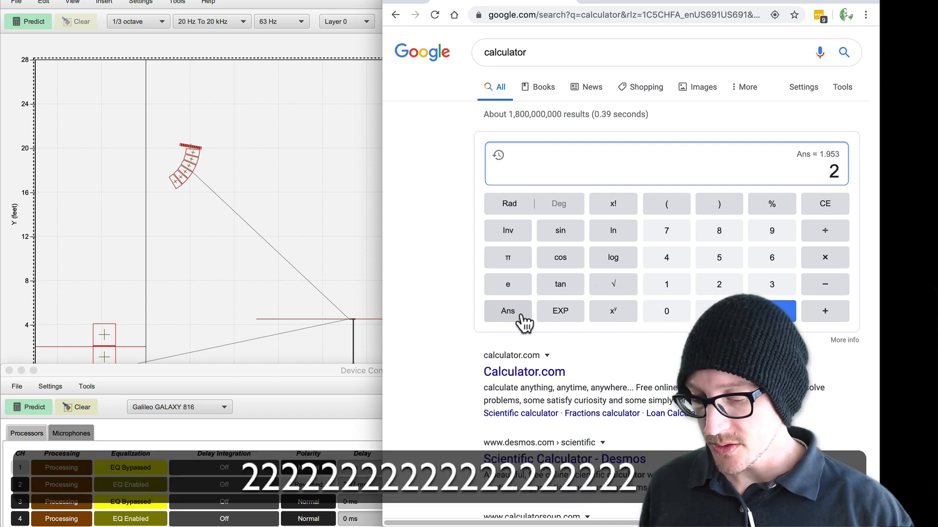
{"action": "type", "text": ".67 -"}
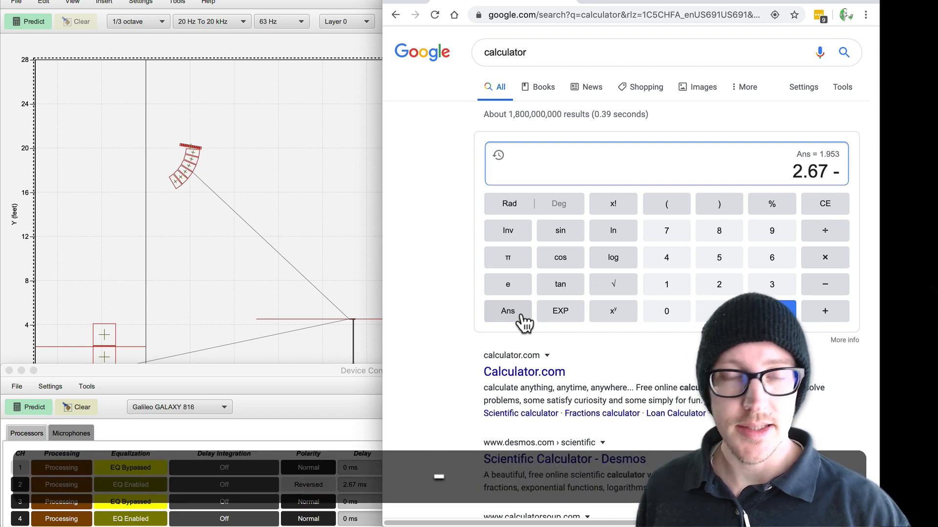
{"action": "left_click", "coordinate": [524, 322]}
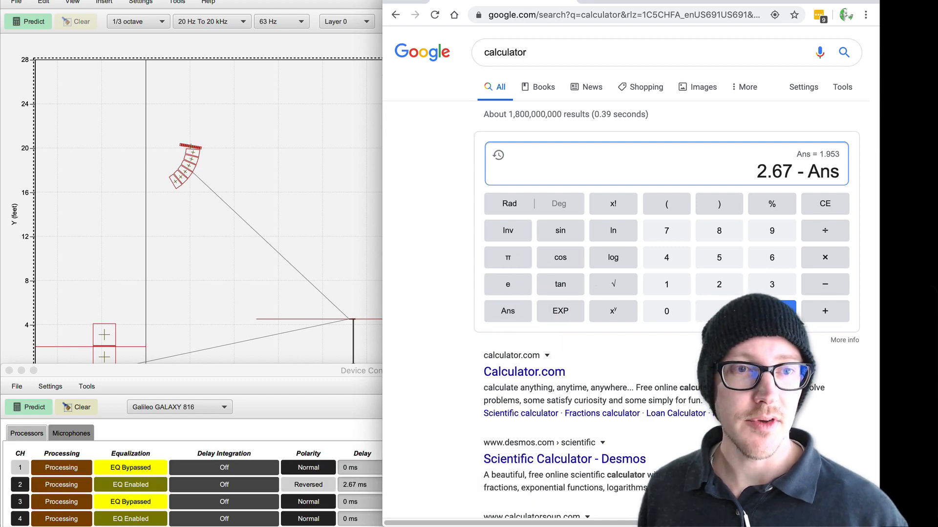
{"action": "left_click", "coordinate": [781, 311]}
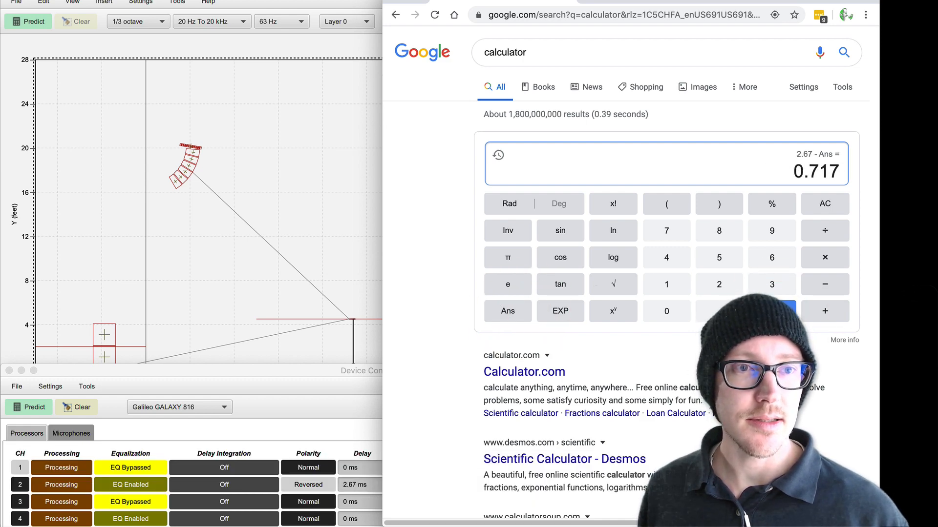
{"action": "left_click_drag", "start_coordinate": [792, 172], "coordinate": [825, 176]}
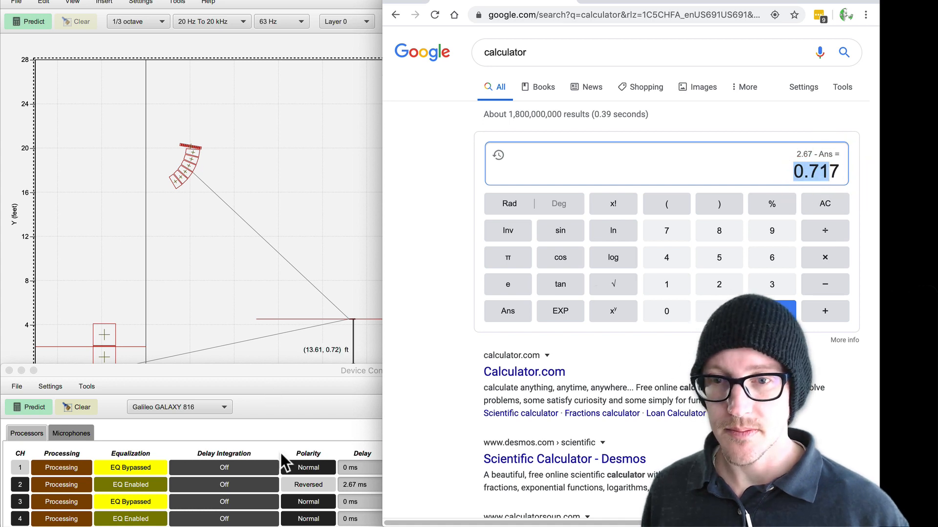
Step: Reverse the polarity of the 900LFC array channel in MAPP XT's Device Configuration and set its delay to 0.72 ms
{"action": "left_click", "coordinate": [322, 506]}
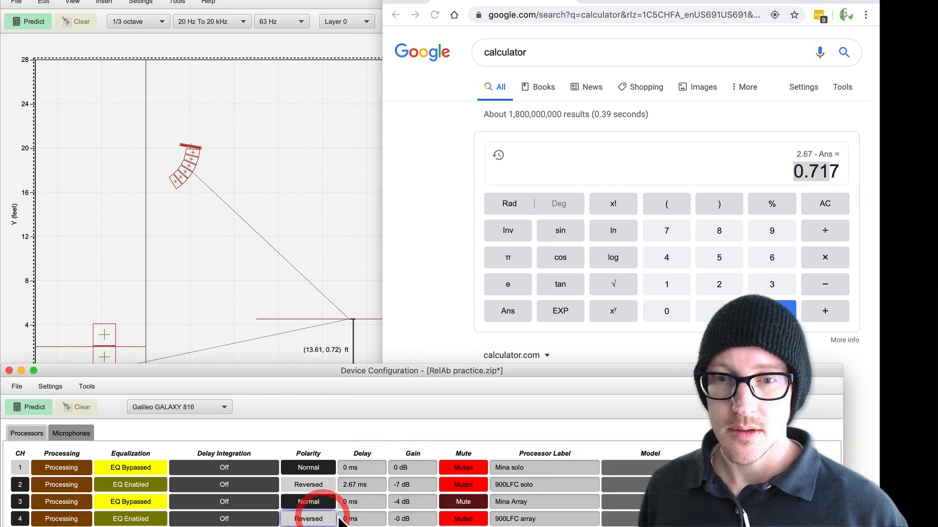
{"action": "left_click", "coordinate": [305, 518]}
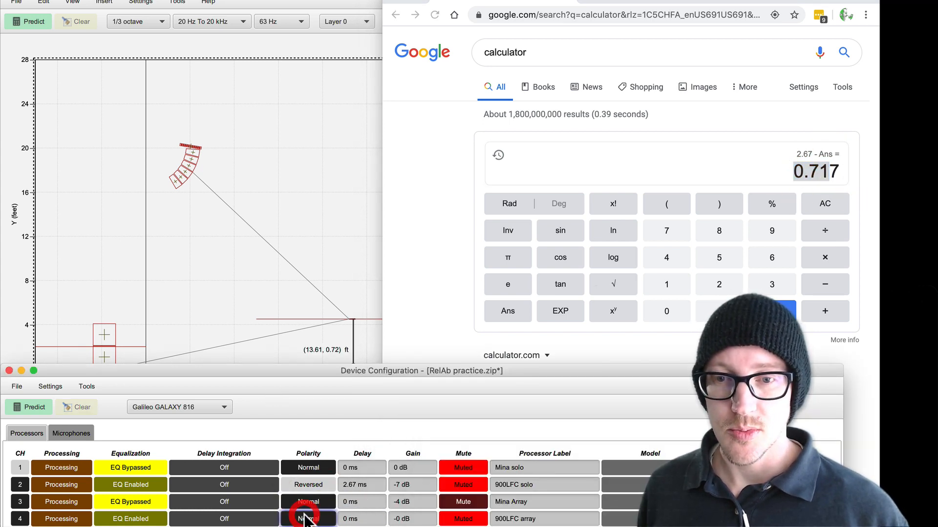
{"action": "left_click", "coordinate": [368, 517]}
{"action": "type", "text": "0."}
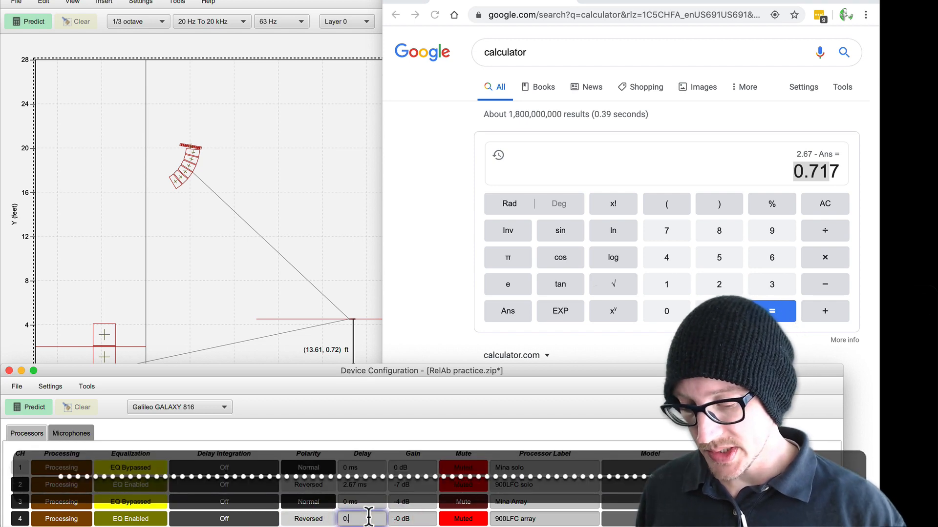
{"action": "type", "text": "72"}
{"action": "key", "text": "Return"}
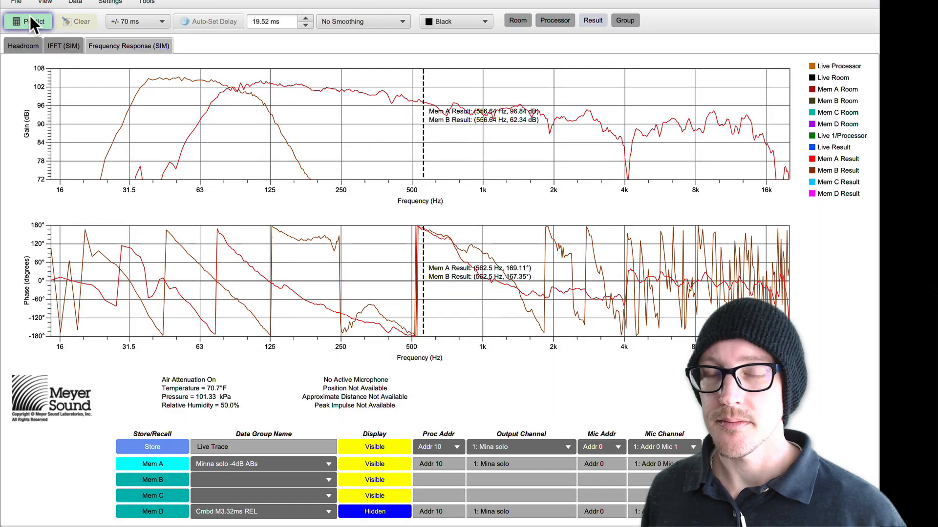
Step: Predict the frequency response, store the live trace in Mem B, and name it 900 solo 0.72ms inv ABS
{"action": "left_click", "coordinate": [31, 17]}
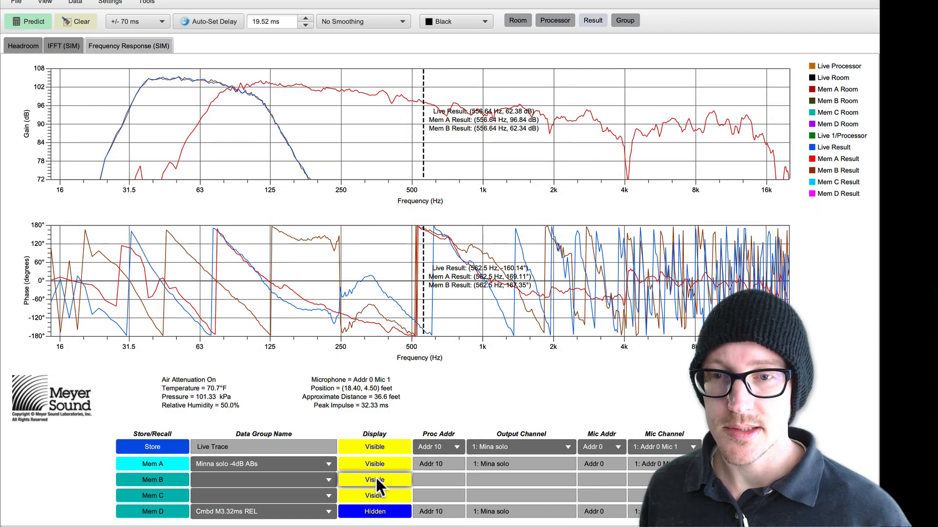
{"action": "left_click", "coordinate": [165, 477]}
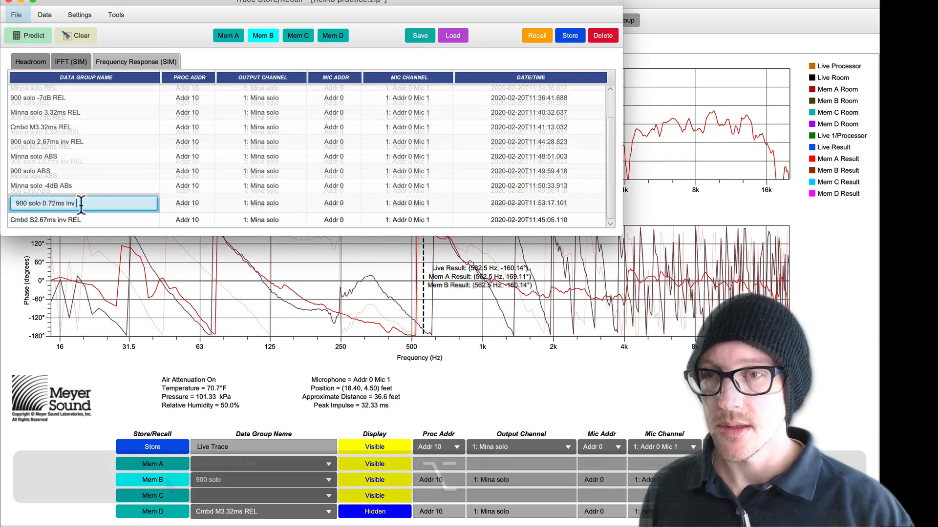
{"action": "type", "text": "ABS"}
{"action": "key", "text": "Return"}
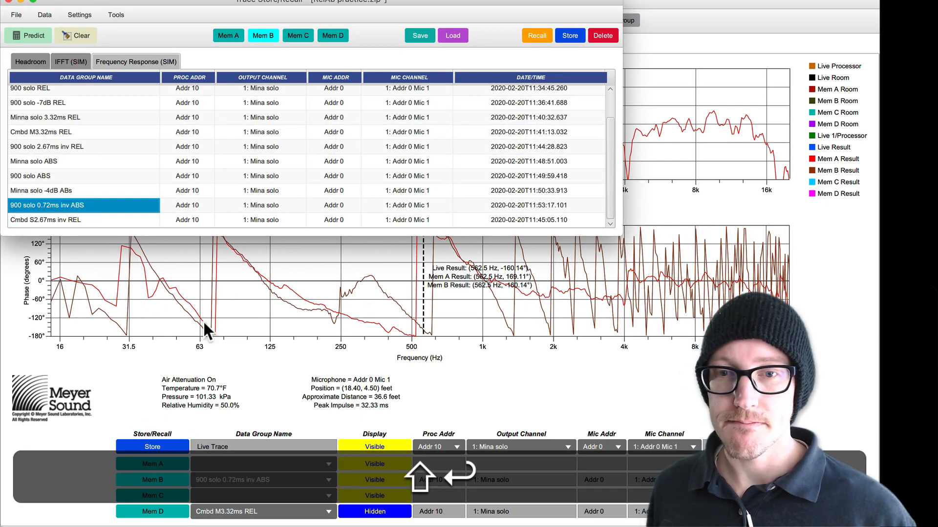
{"action": "left_click", "coordinate": [450, 404]}
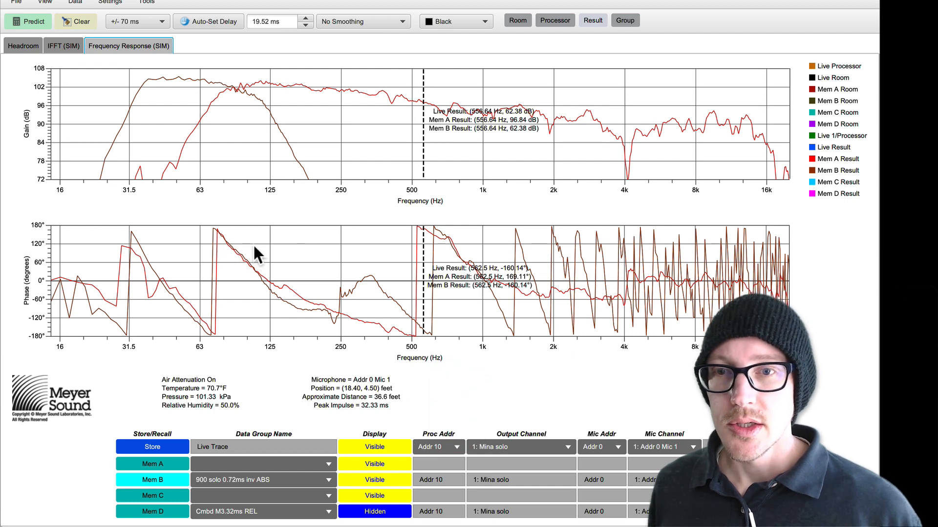
Step: Limit the frequency axis to 200 Hz and compare the magnitude and phase of both traces at their crossover near 89 Hz
{"action": "right_click", "coordinate": [216, 120]}
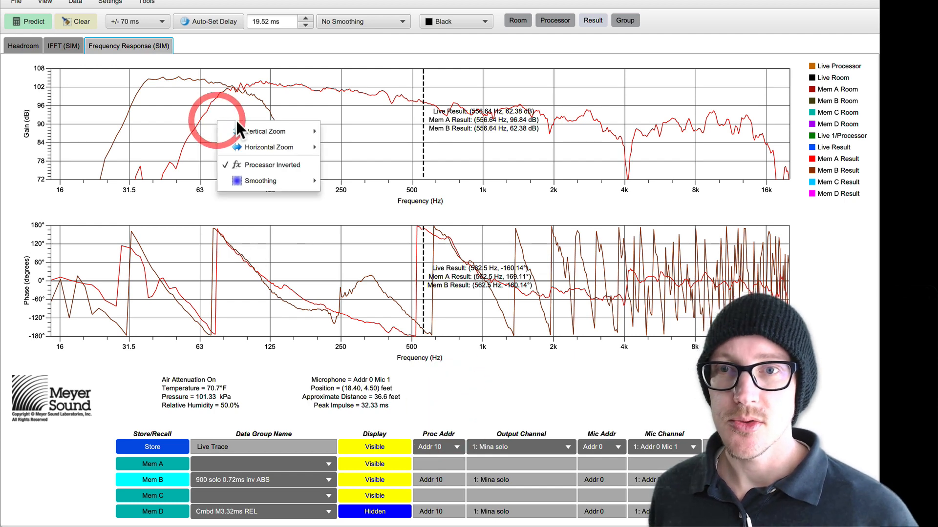
{"action": "mouse_move", "coordinate": [280, 146]}
{"action": "left_click", "coordinate": [356, 164]}
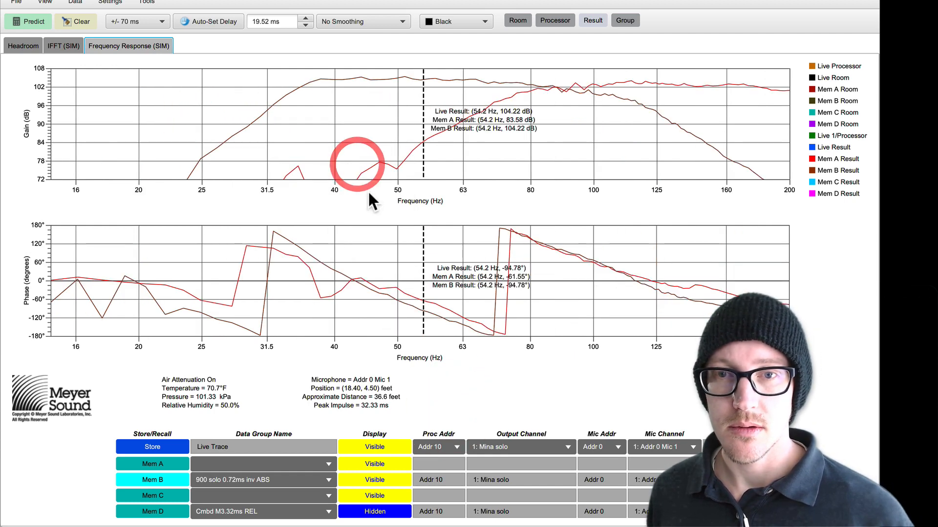
{"action": "left_click", "coordinate": [556, 89]}
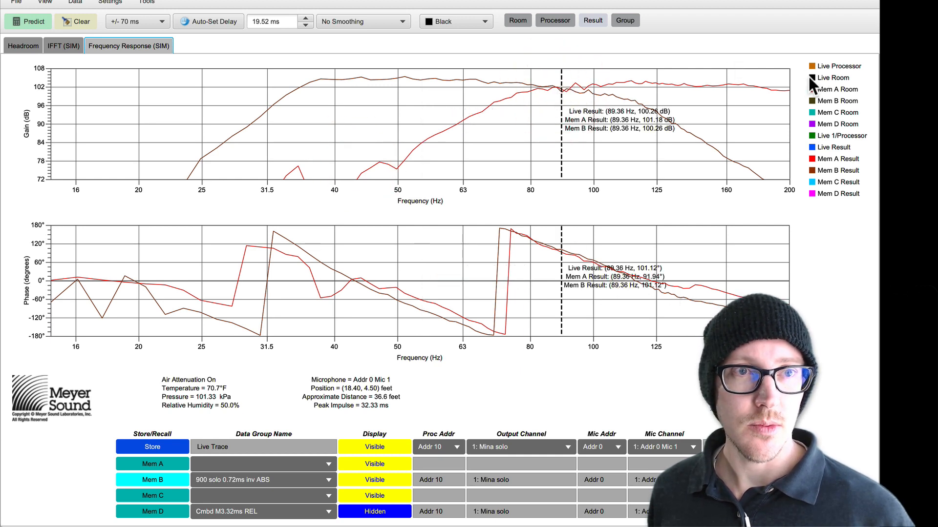
{"action": "left_click", "coordinate": [795, 84]}
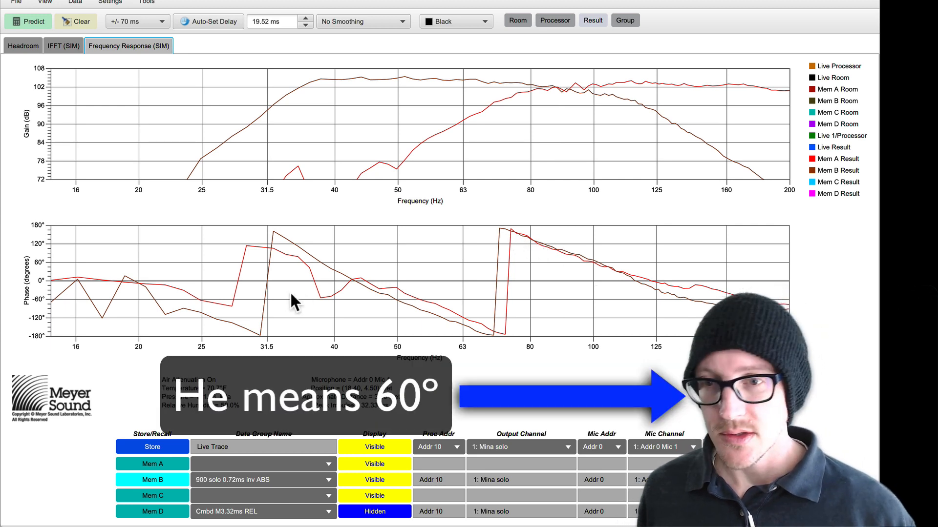
Step: Draw a vertical 60° marker line on the phase graph with the screen annotation tool and slide it along both traces to about 125 Hz
{"action": "key", "text": "alt+Tab"}
{"action": "key", "text": "BackSpace"}
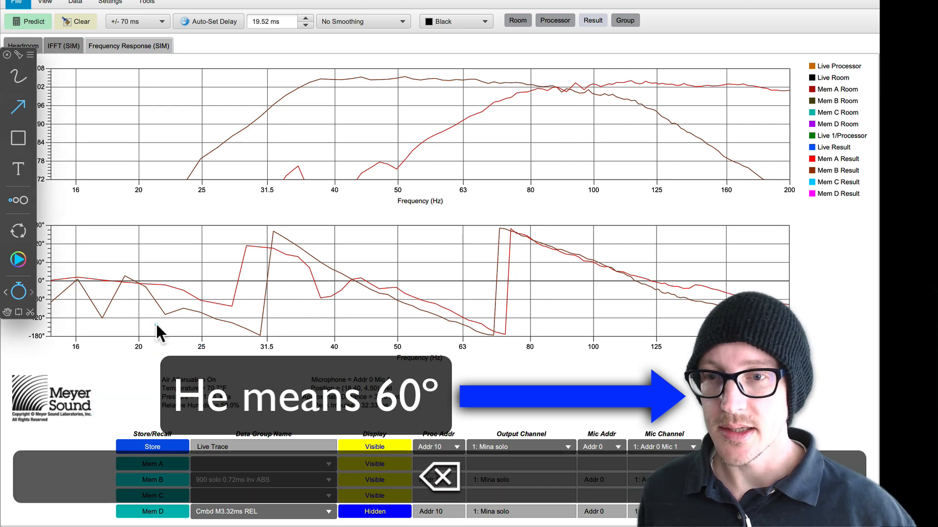
{"action": "left_click", "coordinate": [20, 108]}
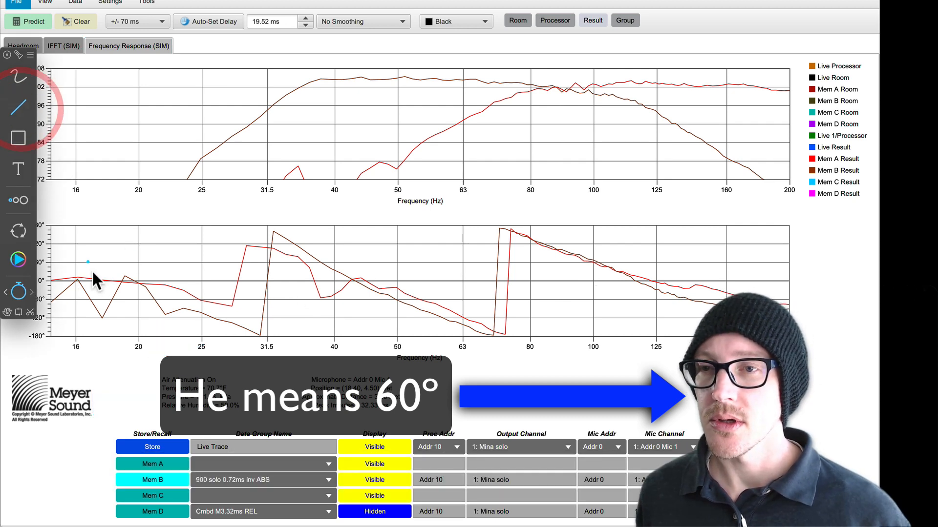
{"action": "key", "text": "shift"}
{"action": "left_click", "coordinate": [51, 264]}
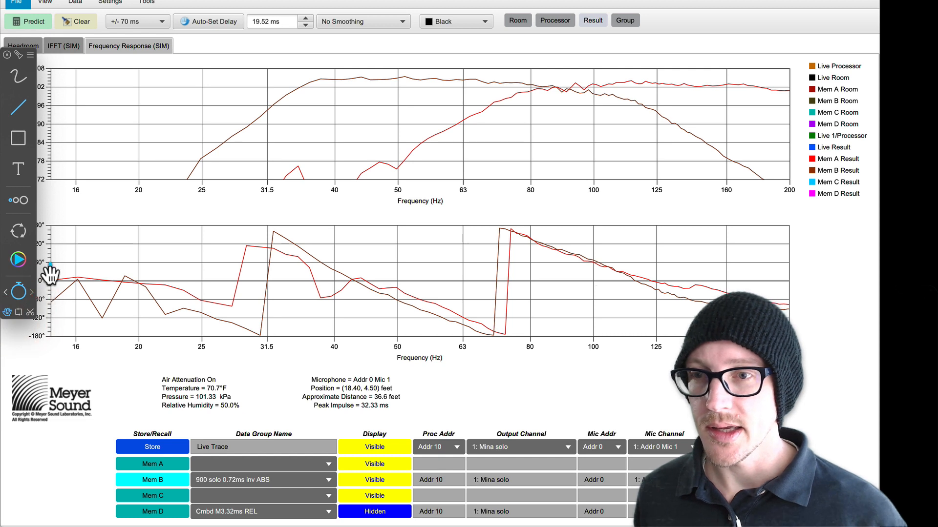
{"action": "mouse_move", "coordinate": [51, 271]}
{"action": "left_mouse_down"}
{"action": "mouse_move", "coordinate": [277, 313]}
{"action": "mouse_move", "coordinate": [450, 290]}
{"action": "mouse_move", "coordinate": [463, 183]}
{"action": "mouse_move", "coordinate": [540, 194]}
{"action": "mouse_move", "coordinate": [646, 190]}
{"action": "mouse_move", "coordinate": [523, 257]}
{"action": "mouse_move", "coordinate": [462, 324]}
{"action": "mouse_move", "coordinate": [498, 329]}
{"action": "mouse_move", "coordinate": [504, 230]}
{"action": "mouse_move", "coordinate": [657, 287]}
{"action": "left_mouse_up"}
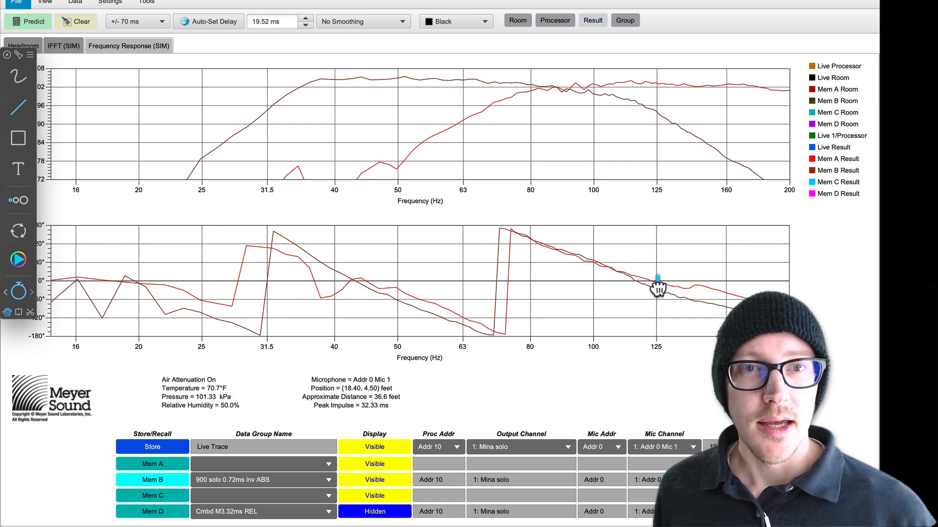
{"action": "left_click", "coordinate": [658, 288]}
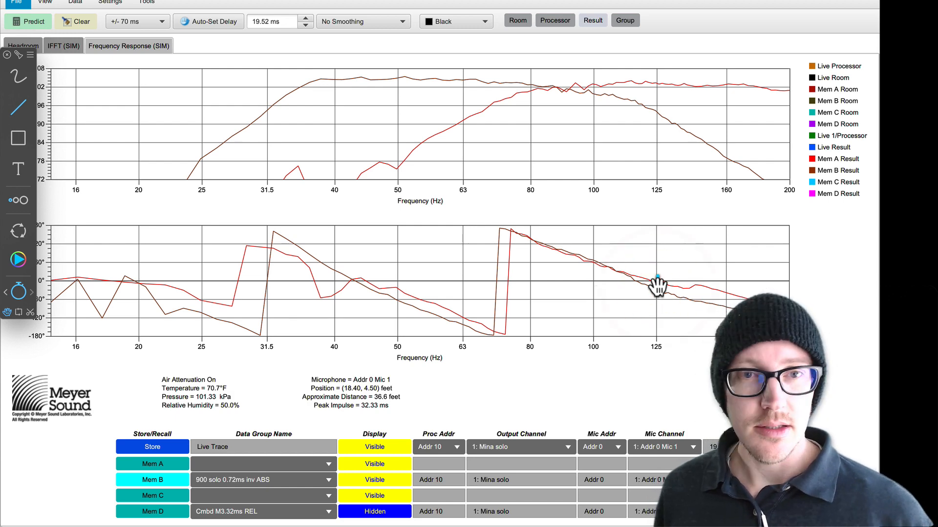
Step: Unmute the Mina Array channel in Device Configuration and predict the combined frequency response with the 900LFC array
{"action": "key", "text": "alt+Tab"}
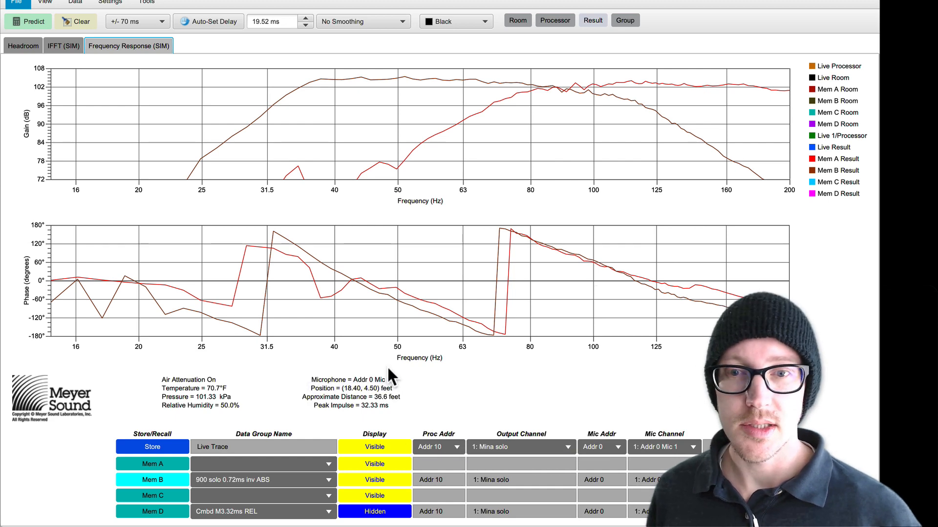
{"action": "key", "text": "shift+super+c"}
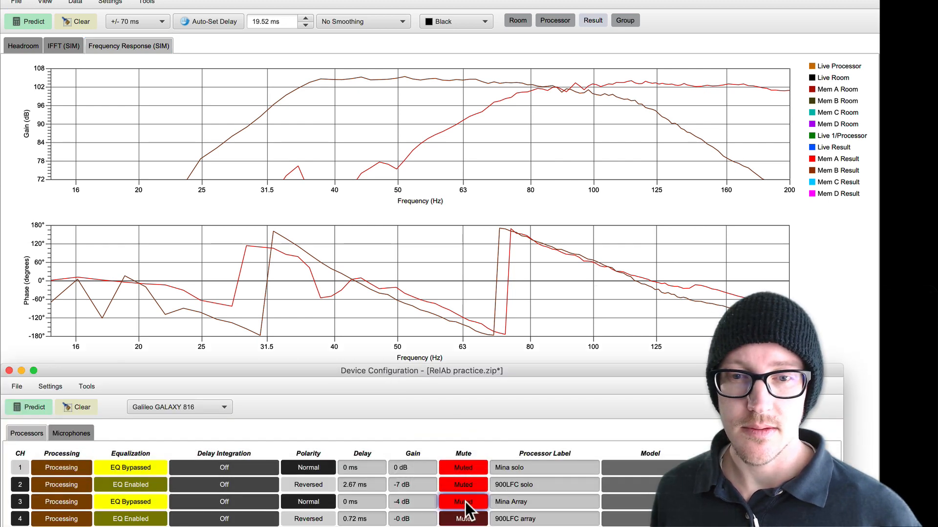
{"action": "left_click", "coordinate": [30, 22]}
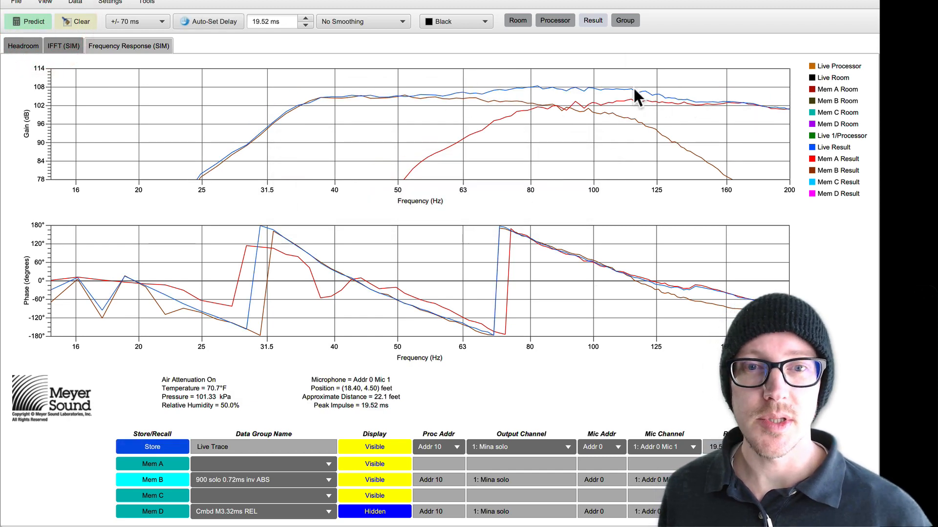
Step: Switch to Drafts and add a fourth item under Relative: "How far does the corridor of 60° go?"
{"action": "key", "text": "super+Tab"}
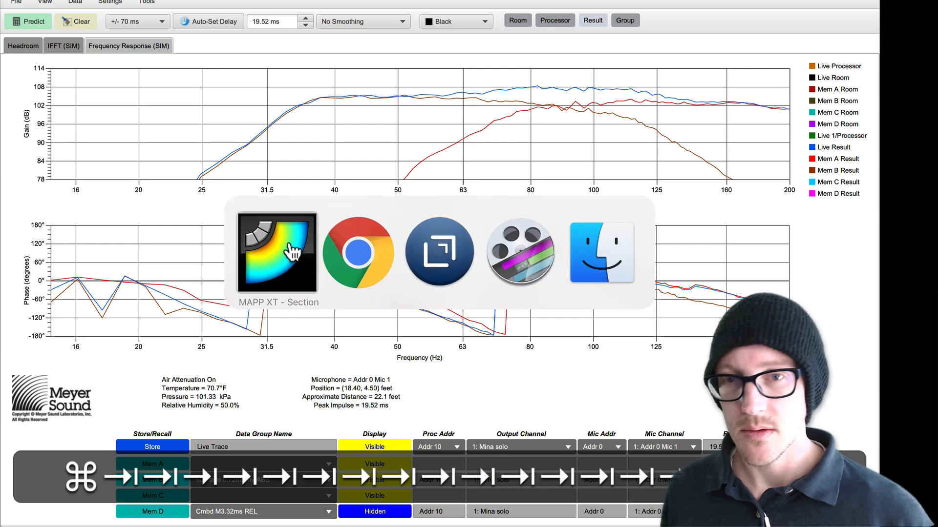
{"action": "left_click", "coordinate": [464, 268]}
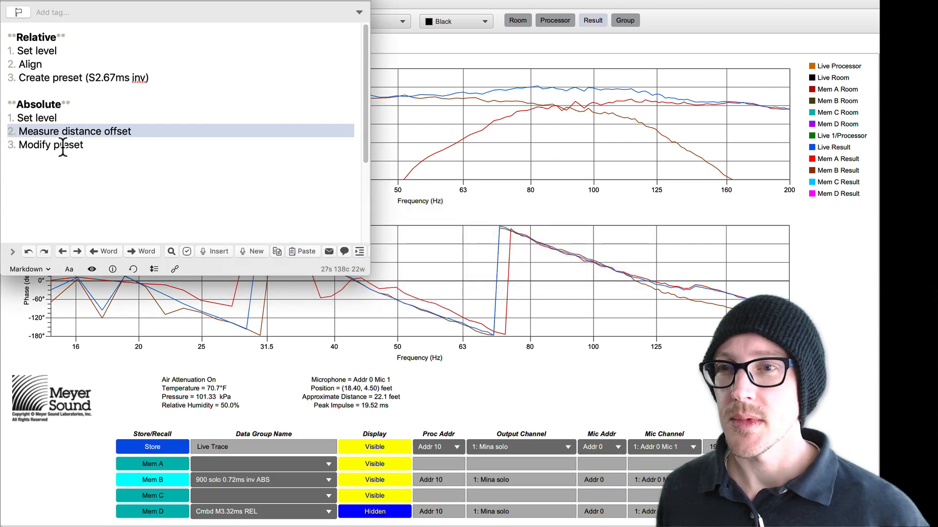
{"action": "left_click", "coordinate": [61, 146]}
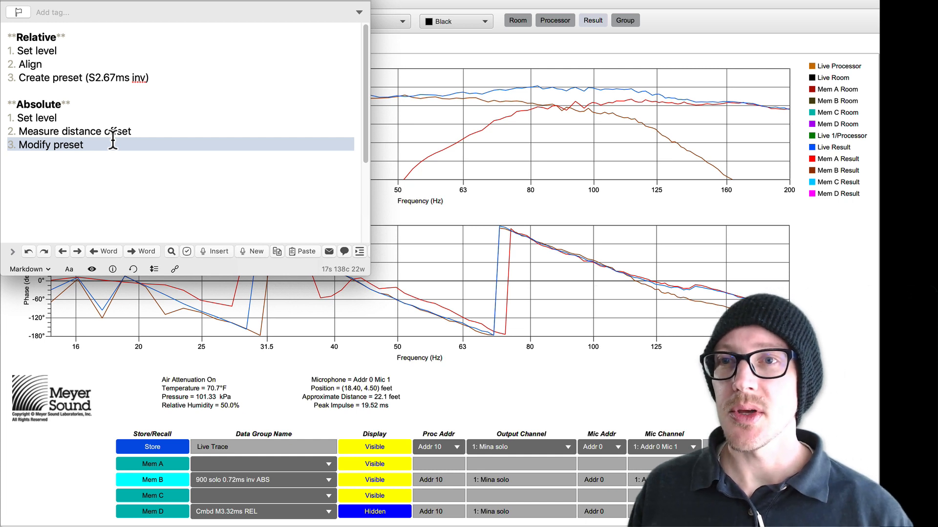
{"action": "left_click", "coordinate": [156, 78]}
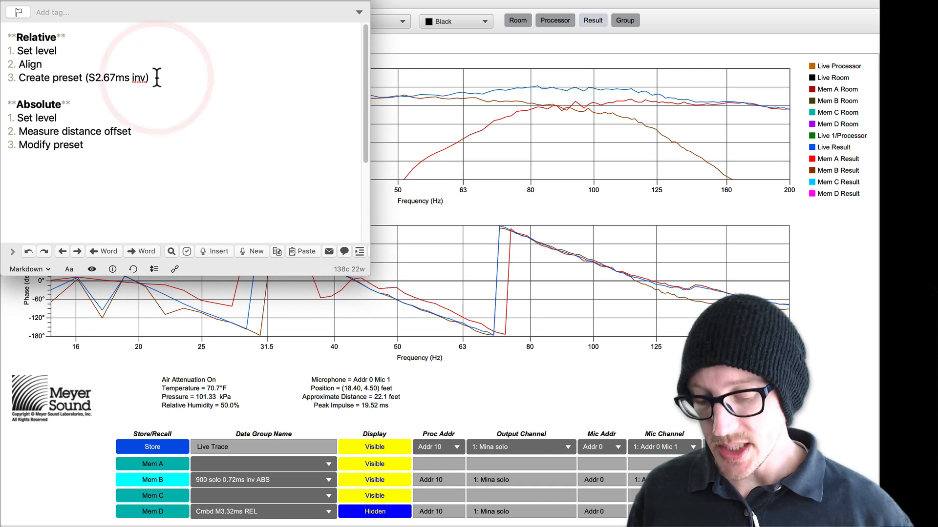
{"action": "key", "text": "Return"}
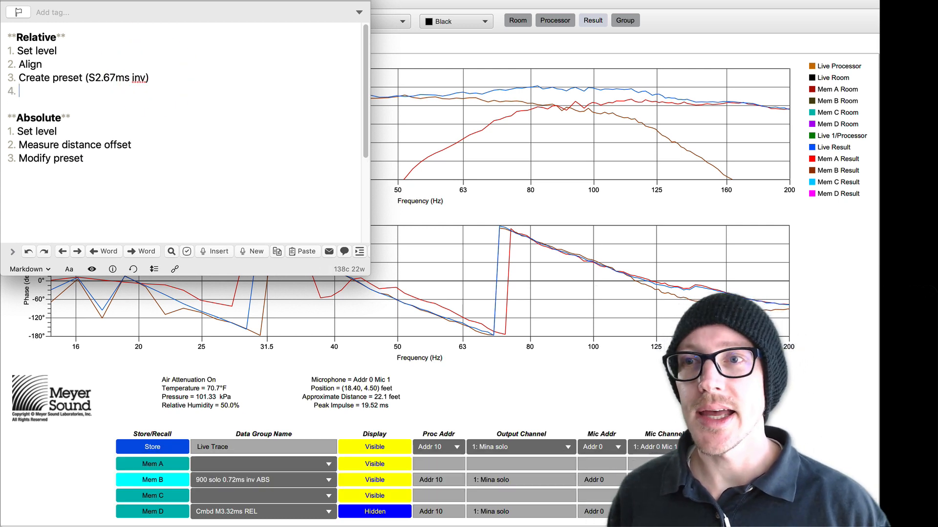
{"action": "type", "text": "How far does the corridor of 60° go?"}
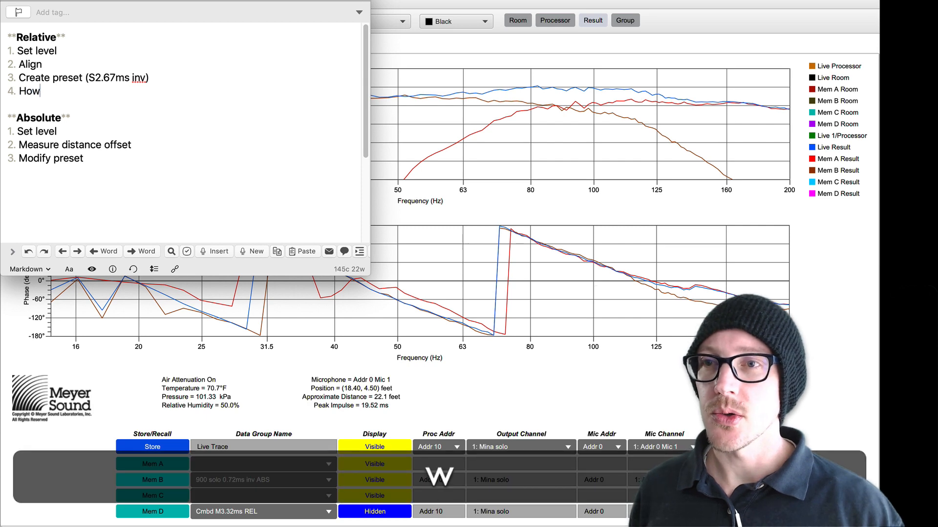
Step: Back in MAPP XT, hide the live trace, slide the 60° marker to the corridor's lower limit, and read both traces near 42 Hz
{"action": "left_click", "coordinate": [471, 2]}
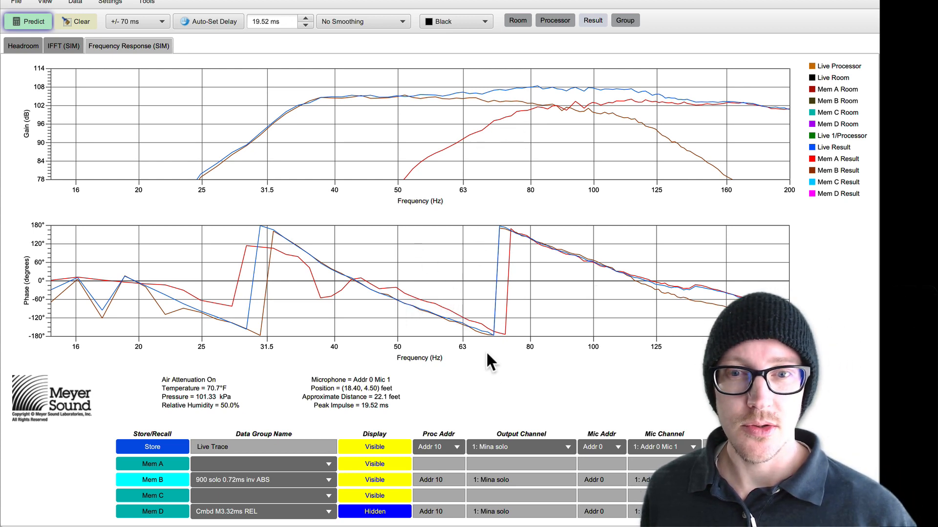
{"action": "left_click", "coordinate": [377, 445]}
{"action": "key", "text": "alt+Tab"}
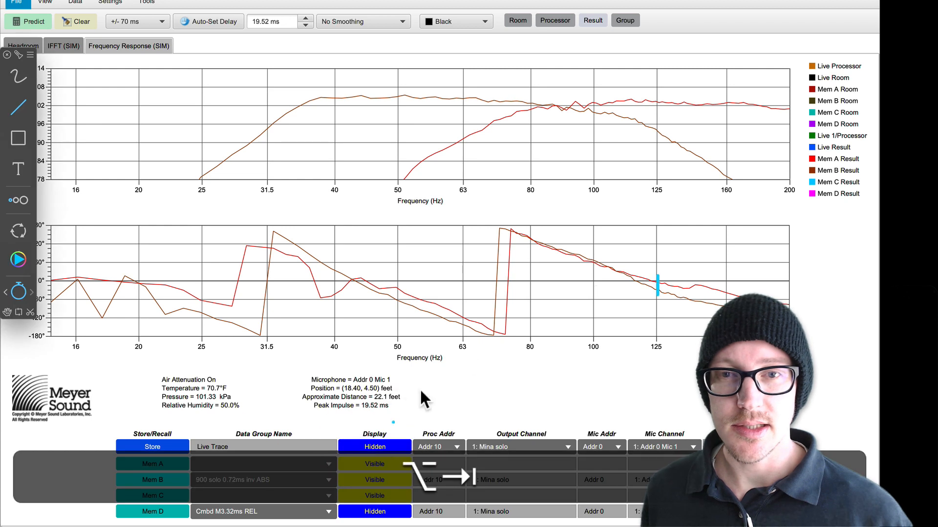
{"action": "left_click", "coordinate": [7, 311]}
{"action": "mouse_move", "coordinate": [658, 284]}
{"action": "left_mouse_down"}
{"action": "mouse_move", "coordinate": [540, 110]}
{"action": "mouse_move", "coordinate": [559, 105]}
{"action": "mouse_move", "coordinate": [563, 249]}
{"action": "mouse_move", "coordinate": [438, 339]}
{"action": "mouse_move", "coordinate": [466, 320]}
{"action": "mouse_move", "coordinate": [348, 282]}
{"action": "left_mouse_up"}
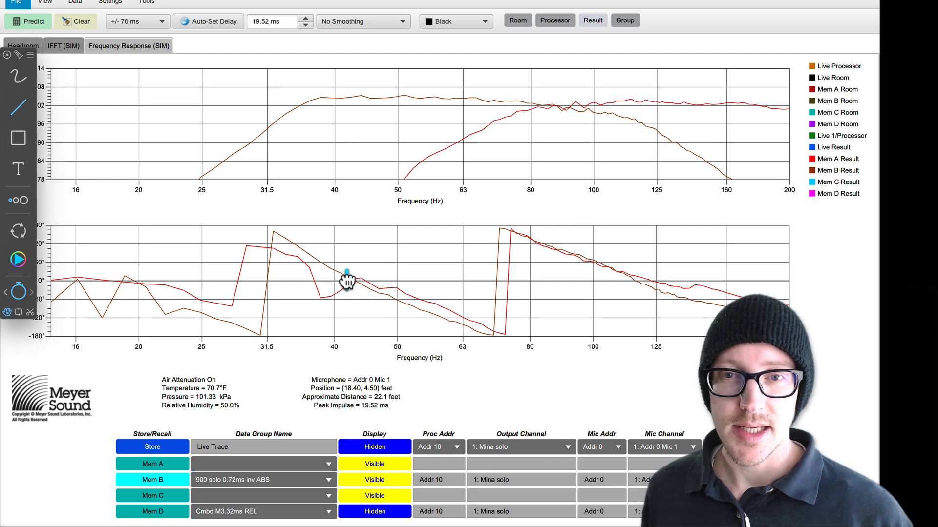
{"action": "left_click", "coordinate": [347, 280]}
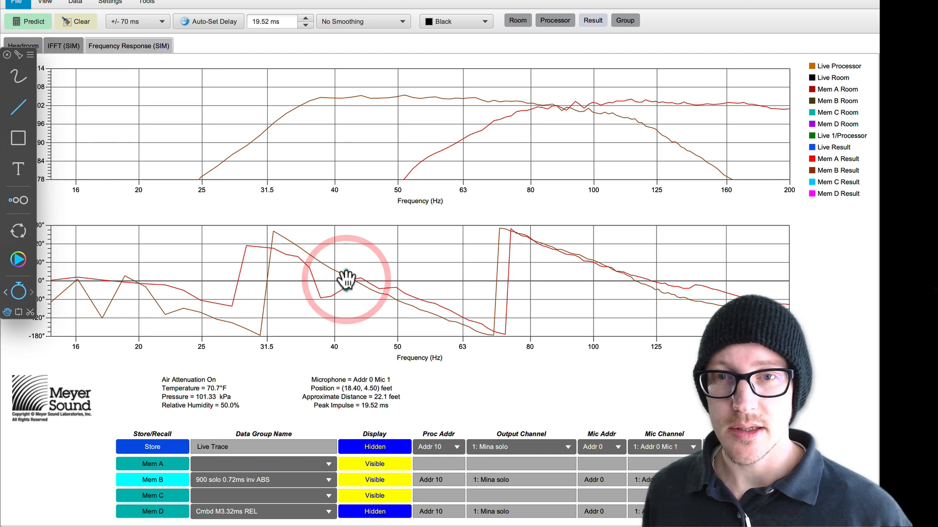
{"action": "key", "text": "alt+Tab"}
{"action": "left_click", "coordinate": [342, 281]}
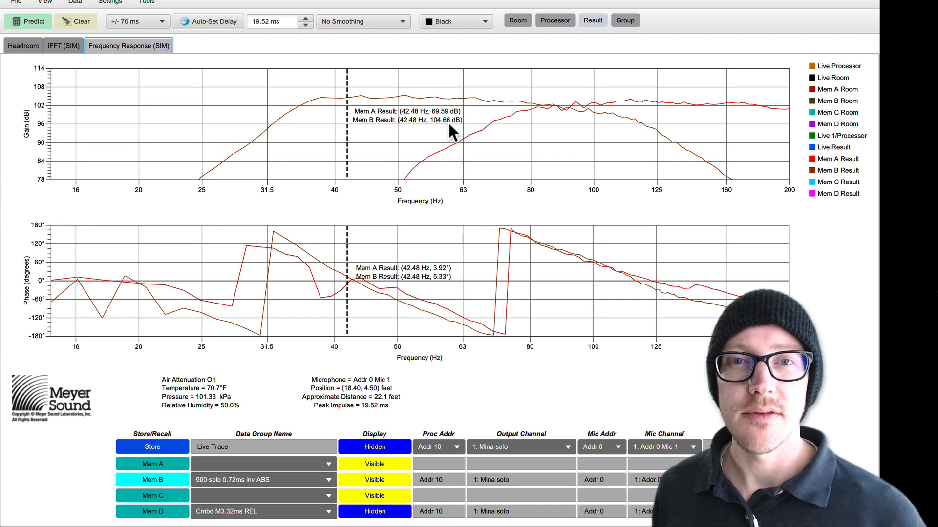
Step: Switch to the Google calculator, compute 105 - 70, and subtract 10 from the answer
{"action": "key", "text": "super+Tab"}
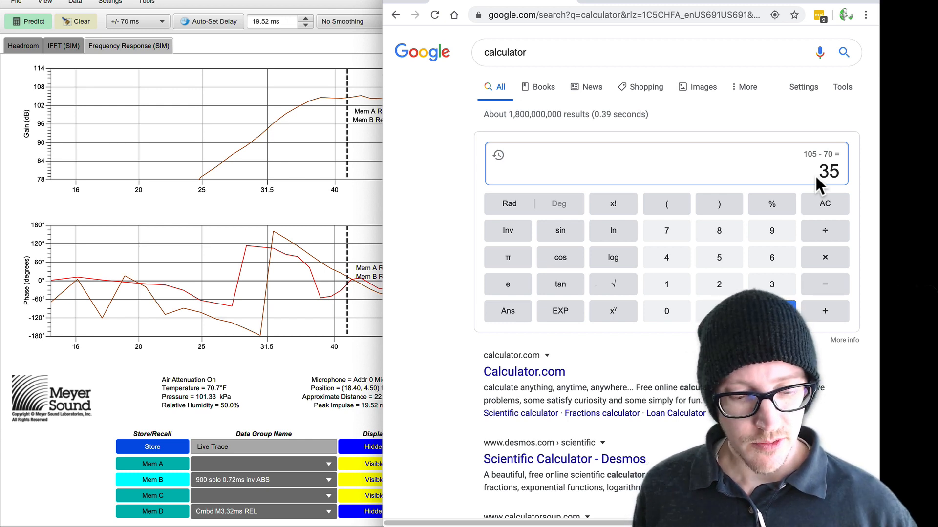
{"action": "type", "text": "-10"}
{"action": "key", "text": "Return"}
{"action": "key", "text": "super+Tab"}
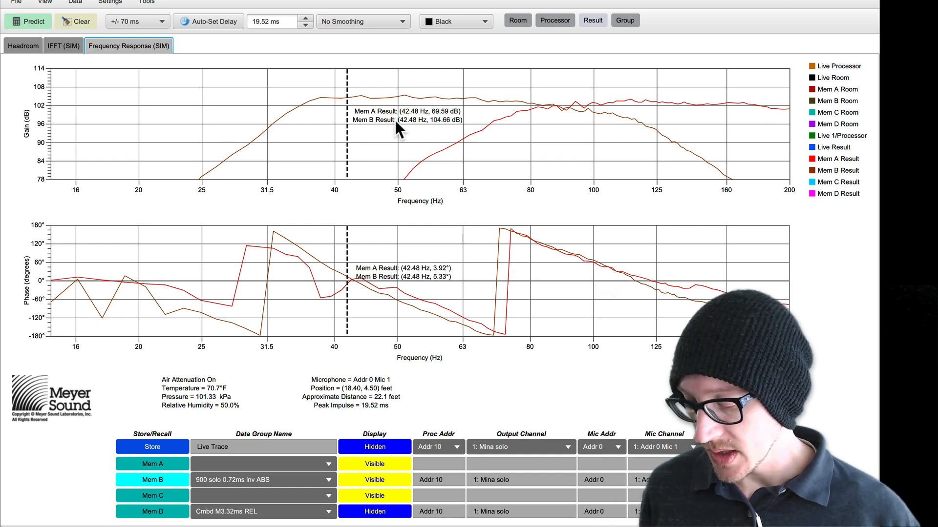
Step: Move the 60° marker to the upper limit of the phase corridor and read both traces with the graph cursor near 146 Hz
{"action": "key", "text": "alt+Tab"}
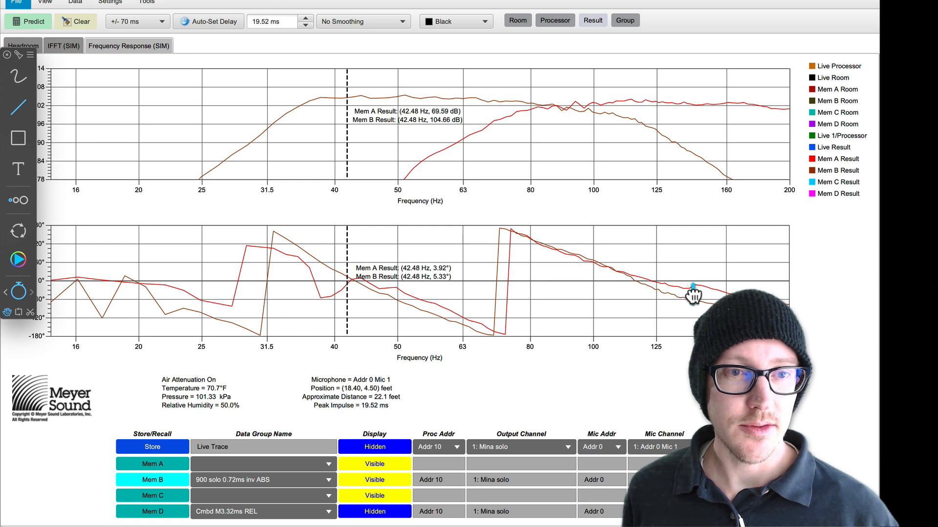
{"action": "left_click_drag", "start_coordinate": [697, 297], "coordinate": [697, 302]}
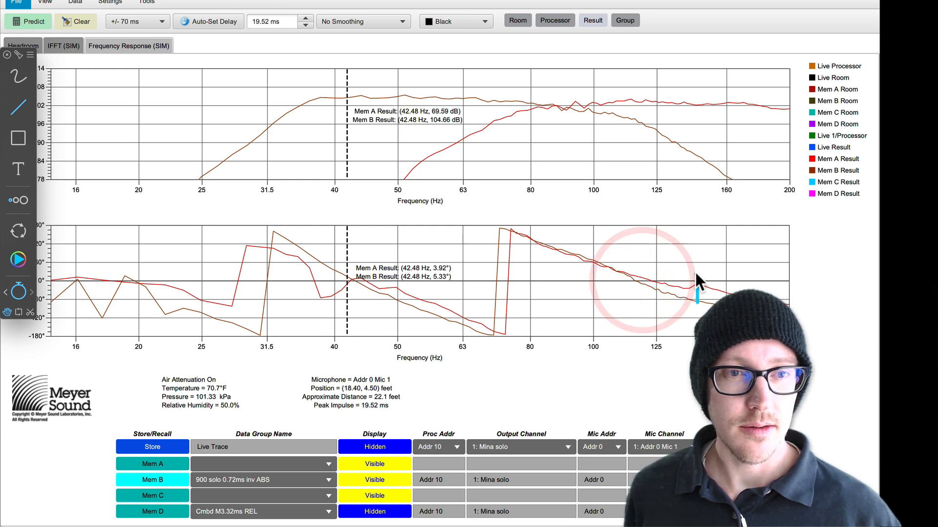
{"action": "key", "text": "alt+Tab"}
{"action": "left_click", "coordinate": [696, 262]}
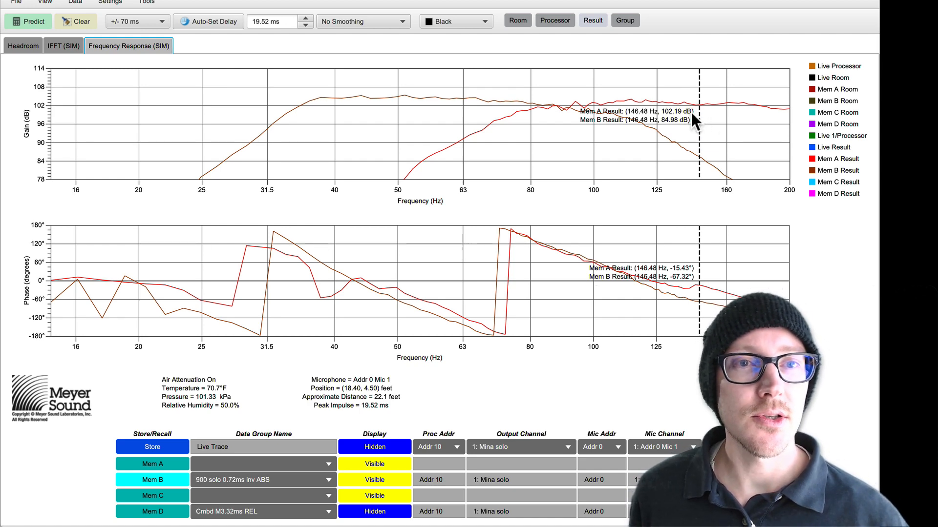
Step: Switch to the Google calculator, compute 102 - 85, and subtract 10 from the answer
{"action": "key", "text": "super+Tab"}
{"action": "key", "text": "BackSpace"}
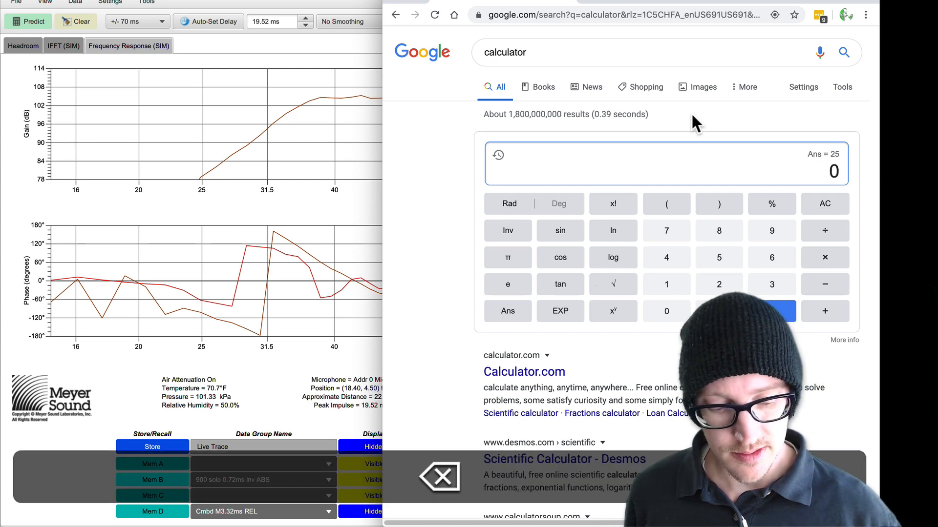
{"action": "type", "text": "102 - 85"}
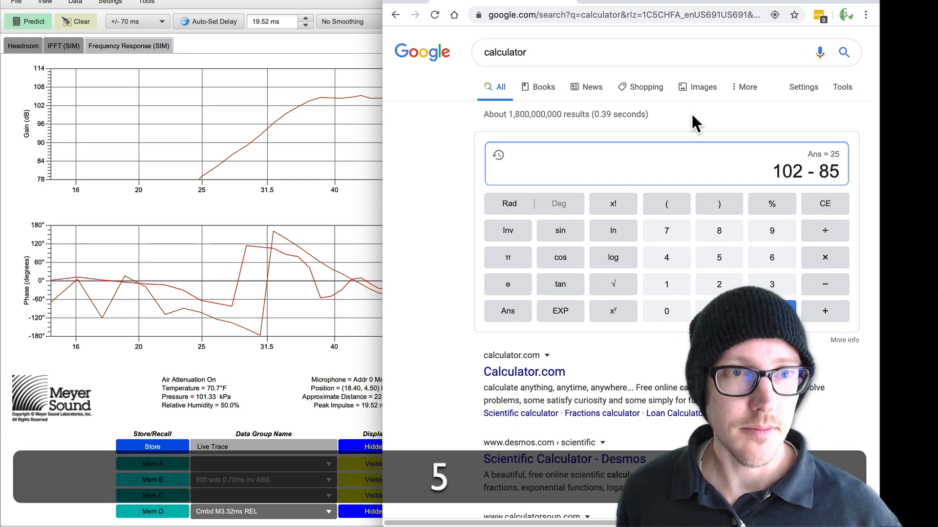
{"action": "key", "text": "Return"}
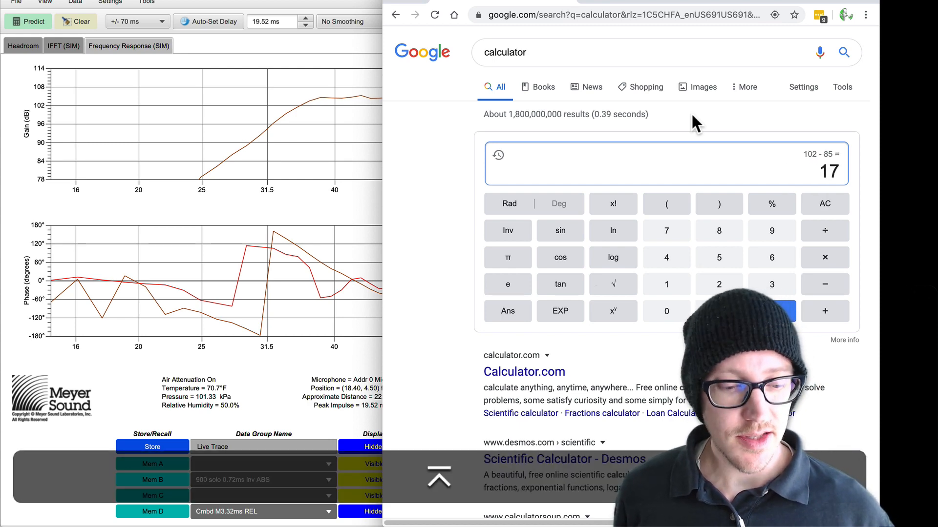
{"action": "type", "text": "-10"}
{"action": "key", "text": "Return"}
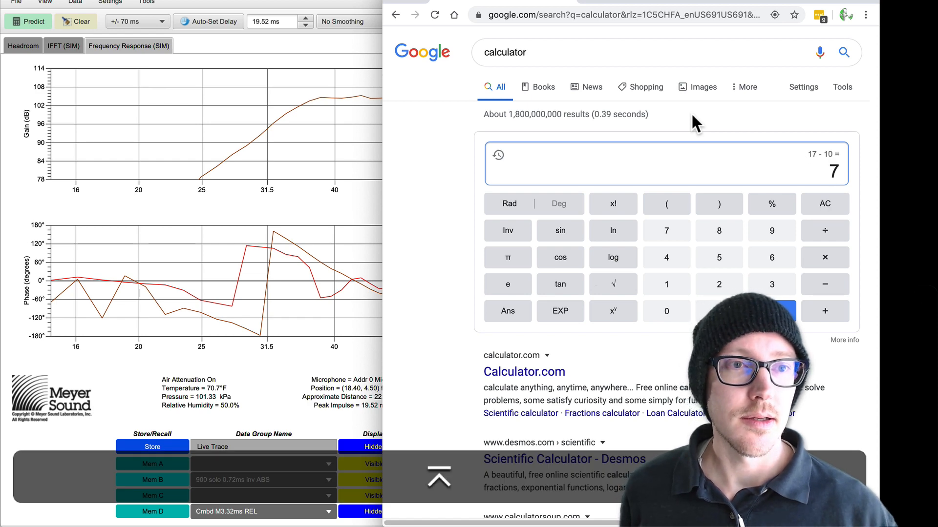
Step: Switch to Drafts and append "Sub -25 to +7dB" to the 60° corridor question
{"action": "left_click", "coordinate": [366, 1]}
{"action": "key", "text": "super+Tab"}
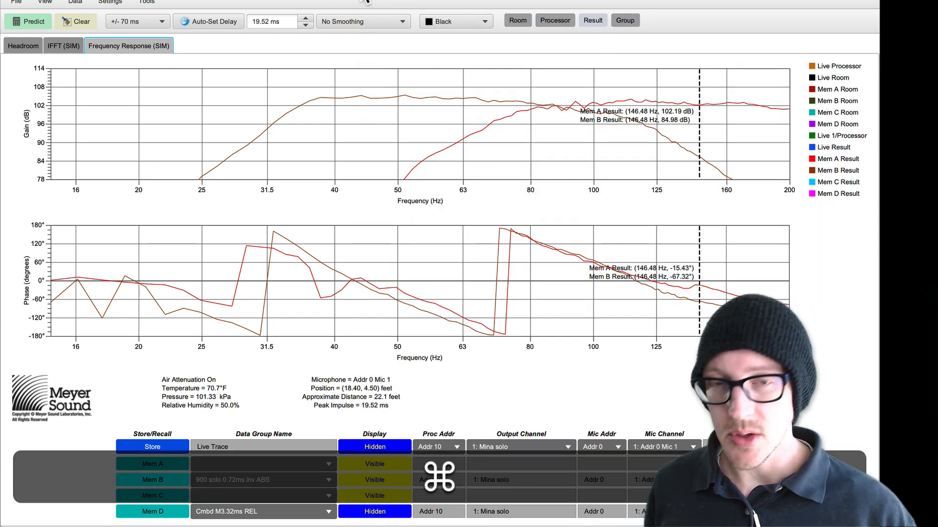
{"action": "key", "text": "super+Tab"}
{"action": "type", "text": "Sub -25 to +7dB"}
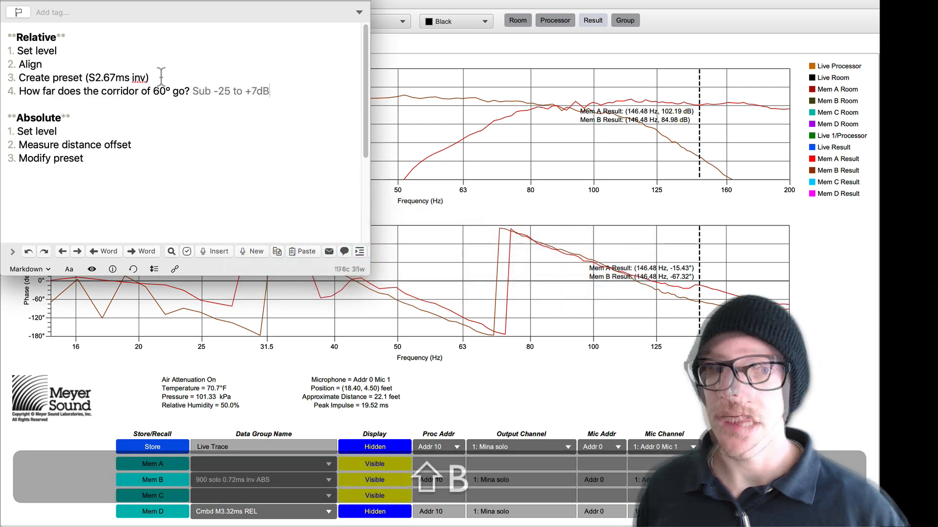
Step: Check the MAPP XT traces at their crossover near 91 Hz and set the 900LFC array channel's gain to -7 dB
{"action": "left_click", "coordinate": [508, 3]}
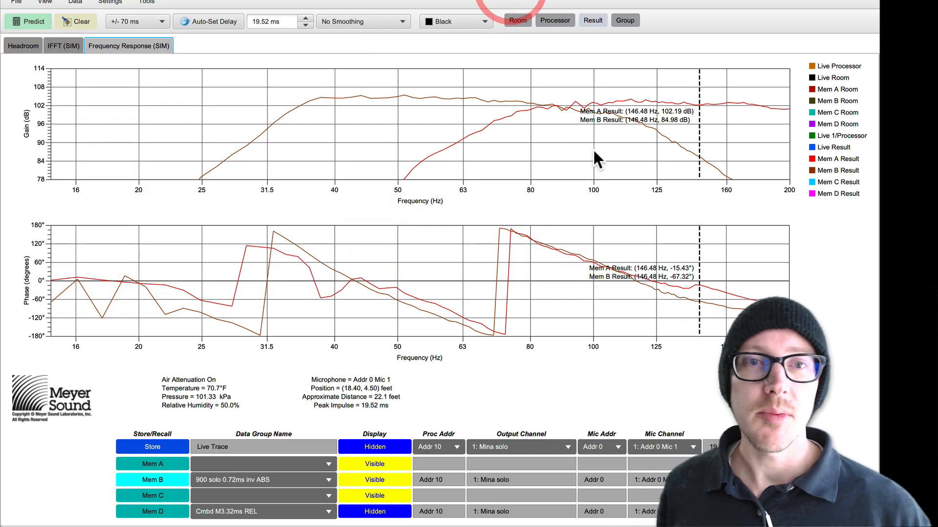
{"action": "left_click", "coordinate": [559, 110]}
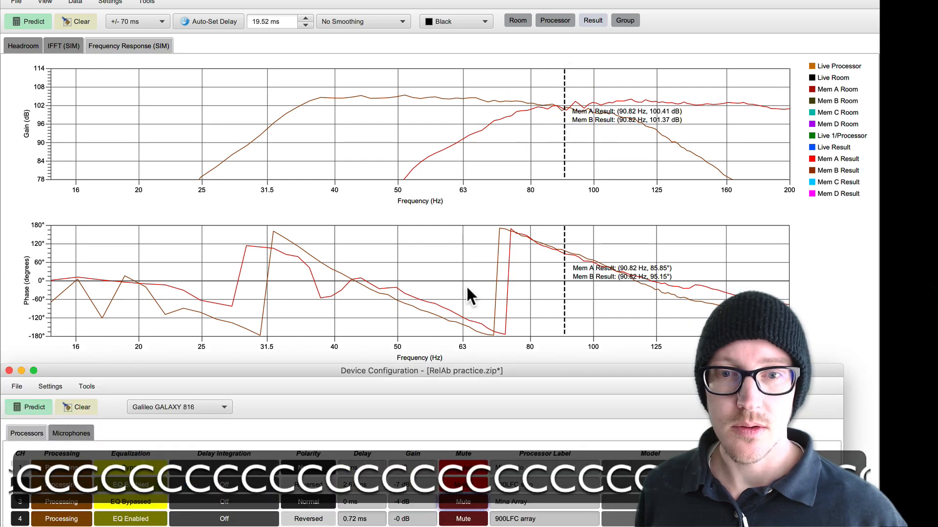
{"action": "left_click", "coordinate": [421, 519]}
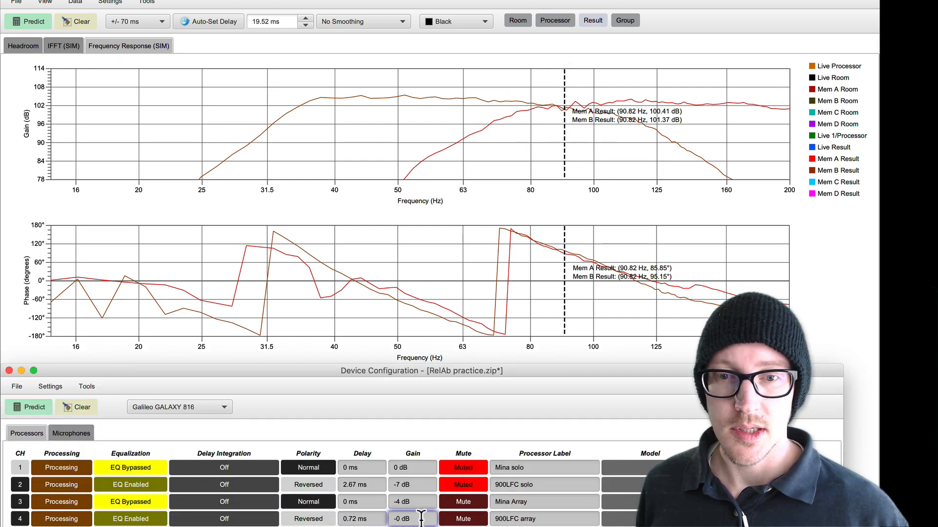
{"action": "double_click", "coordinate": [421, 518]}
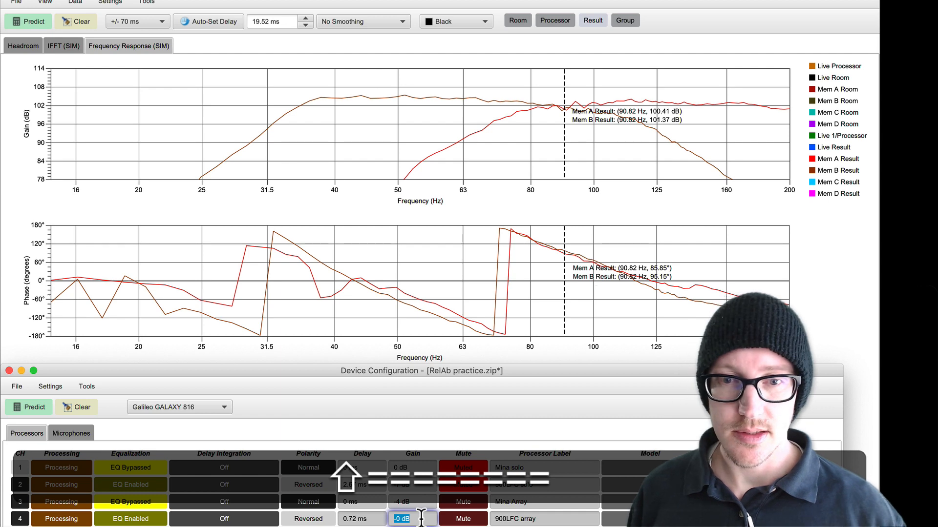
{"action": "type", "text": "7"}
{"action": "key", "text": "Return"}
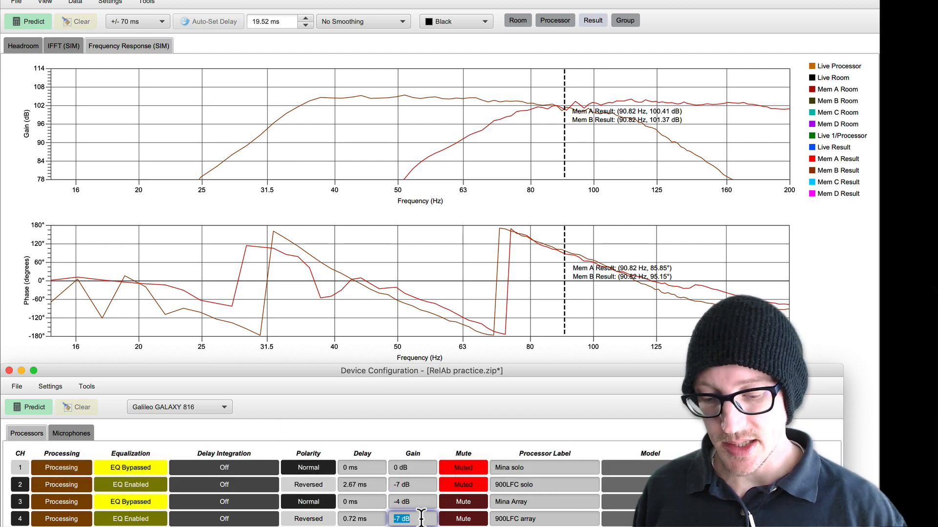
Step: Set the 900LFC array channel's gain to -0 dB and the Mina Array channel's gain to -11 dB
{"action": "type", "text": "-0"}
{"action": "key", "text": "Return"}
{"action": "left_click", "coordinate": [406, 500]}
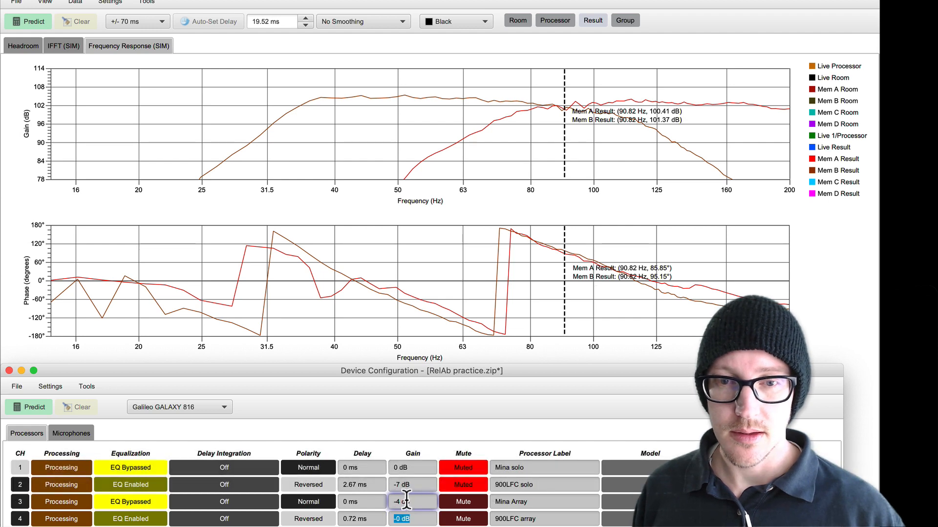
{"action": "triple_click", "coordinate": [406, 500]}
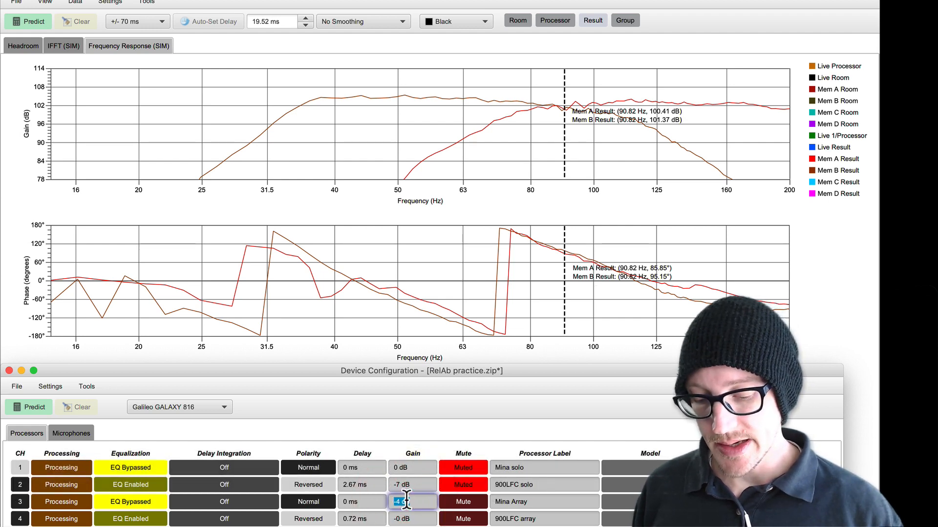
{"action": "type", "text": "-11"}
{"action": "key", "text": "Return"}
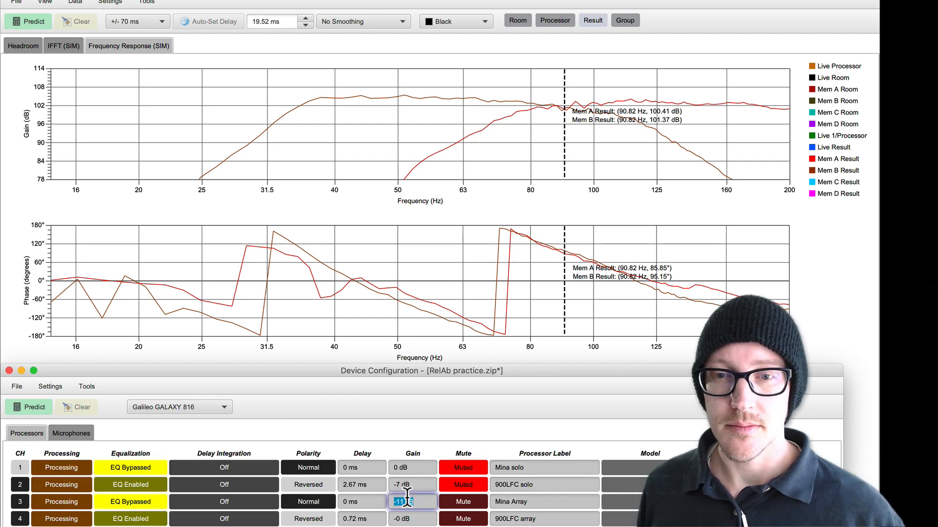
Step: Read the traces near 120 Hz and annotate their overlap region with a rectangle and an arrow down to the 60° marker
{"action": "left_click", "coordinate": [621, 103]}
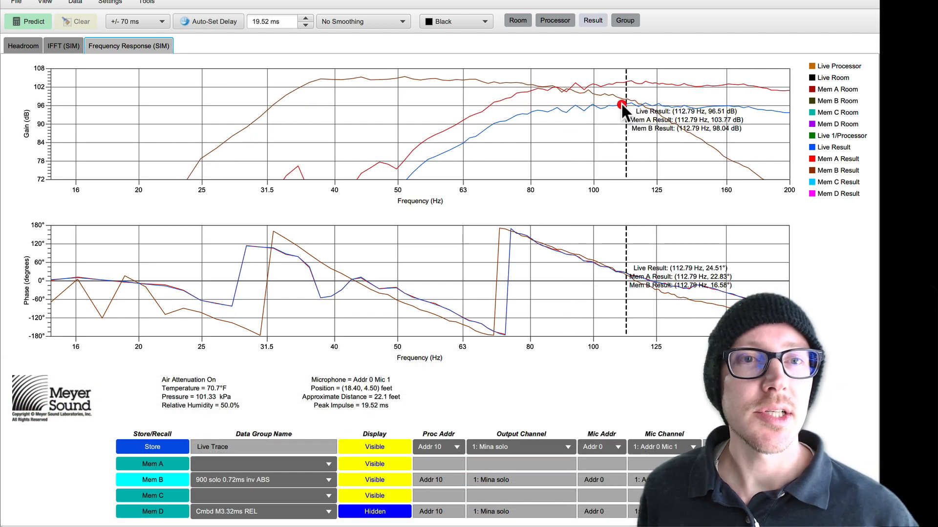
{"action": "left_click", "coordinate": [640, 104]}
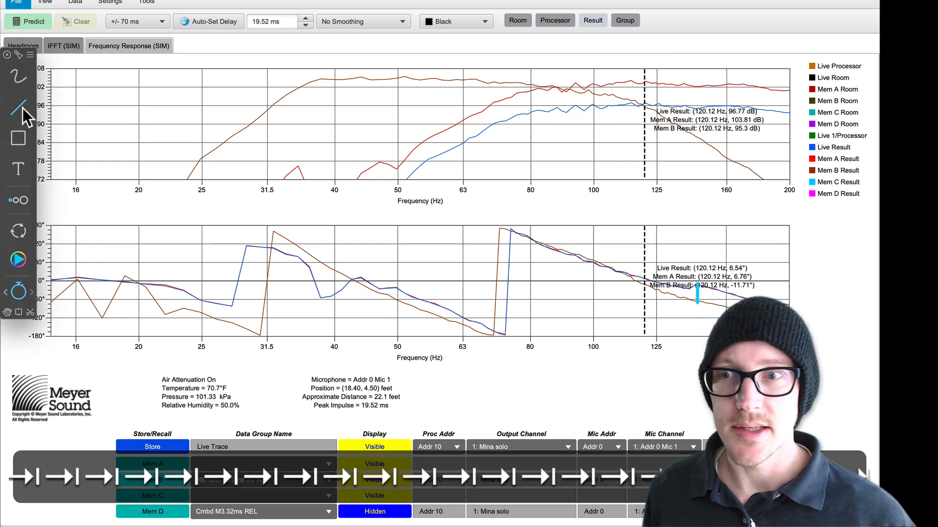
{"action": "left_click", "coordinate": [22, 134]}
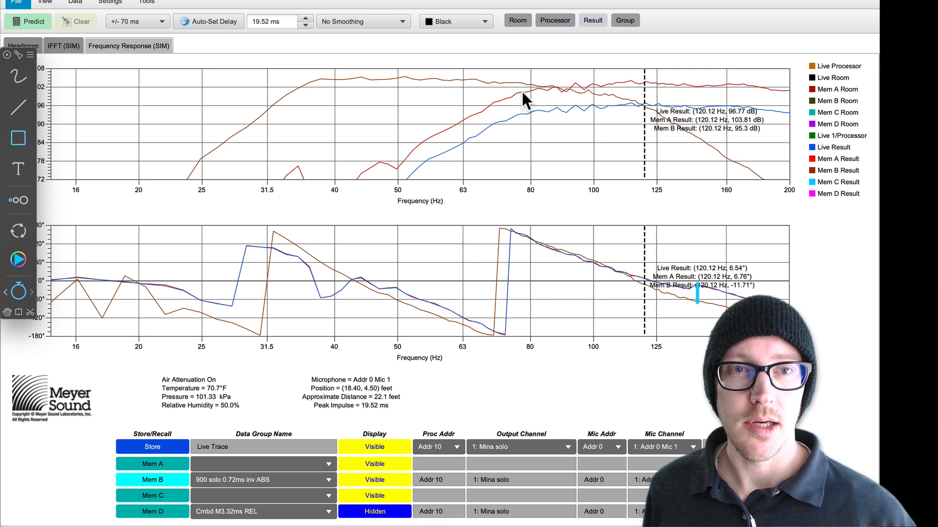
{"action": "mouse_move", "coordinate": [514, 90]}
{"action": "left_mouse_down"}
{"action": "mouse_move", "coordinate": [695, 142]}
{"action": "mouse_move", "coordinate": [721, 141]}
{"action": "mouse_move", "coordinate": [701, 136]}
{"action": "left_mouse_up"}
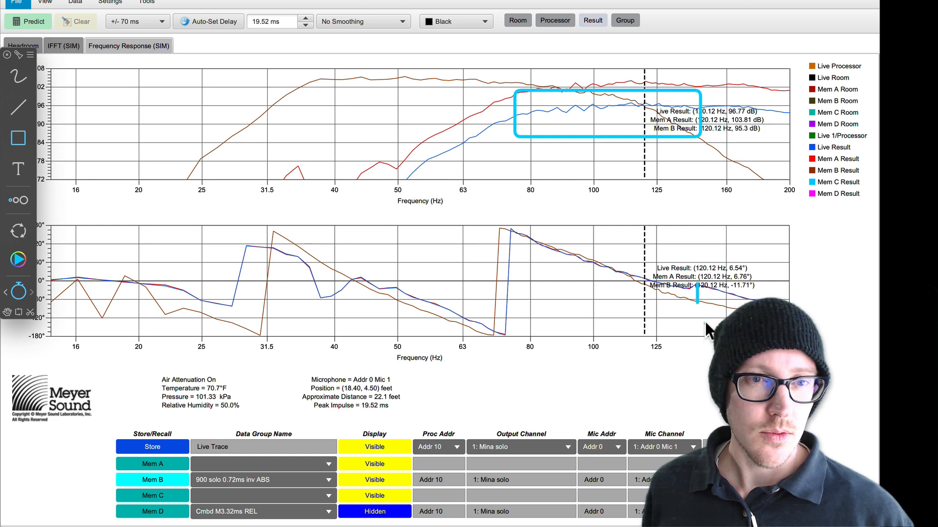
{"action": "left_click", "coordinate": [17, 106]}
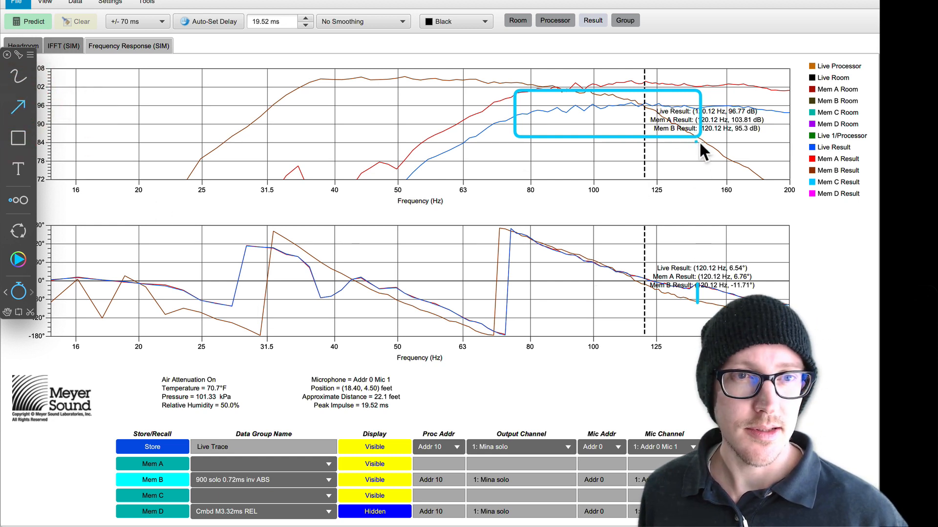
{"action": "left_click_drag", "start_coordinate": [699, 139], "coordinate": [698, 273]}
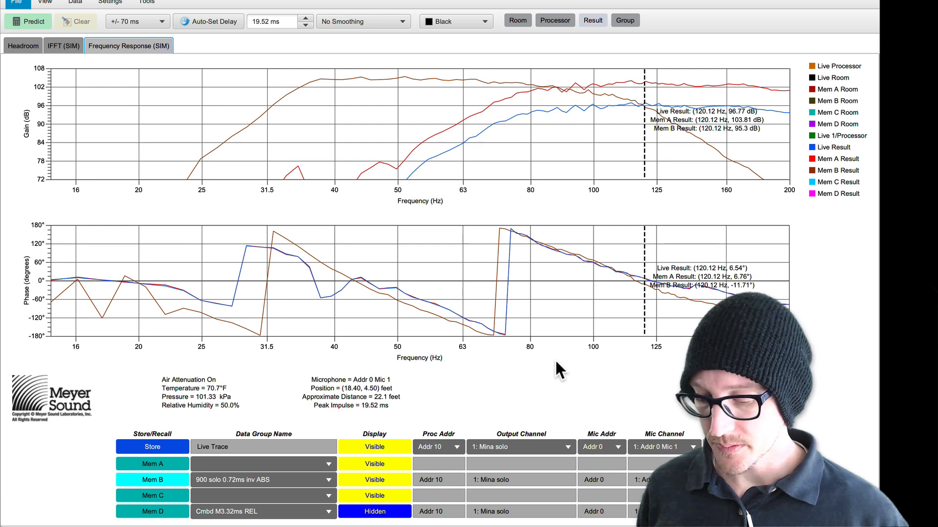
Step: Return to the device configuration and set the Mina Array channel's gain to -4 dB
{"action": "key", "text": "shift+super+c"}
{"action": "double_click", "coordinate": [408, 501]}
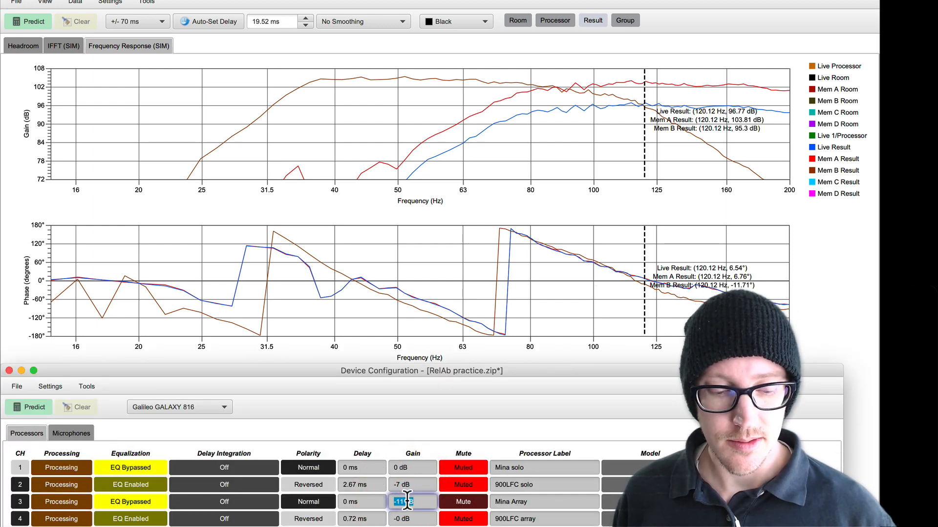
{"action": "type", "text": "-4"}
{"action": "key", "text": "Return"}
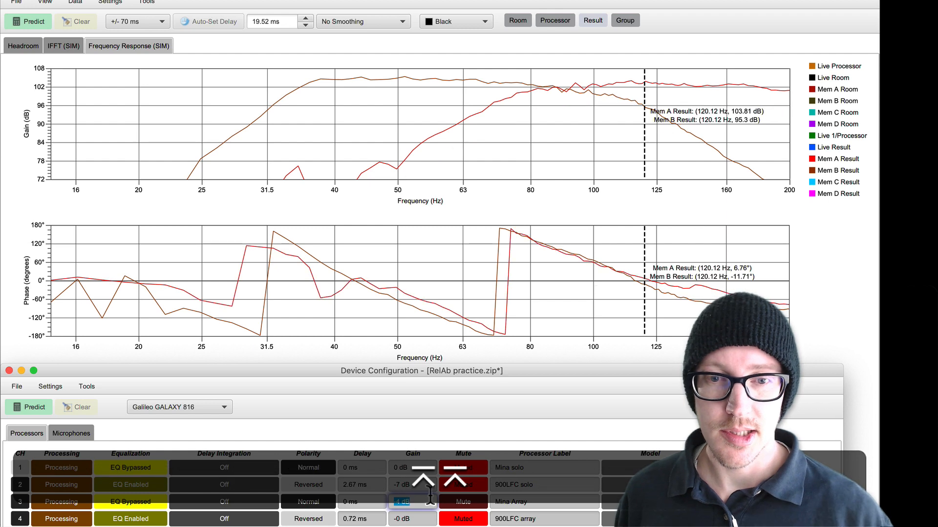
Step: Mute the Mina Array channel, unmute the 900LFC array channel, and set the 900LFC array's gain to -25 dB
{"action": "left_click", "coordinate": [459, 501]}
{"action": "left_click", "coordinate": [457, 519]}
{"action": "double_click", "coordinate": [410, 515]}
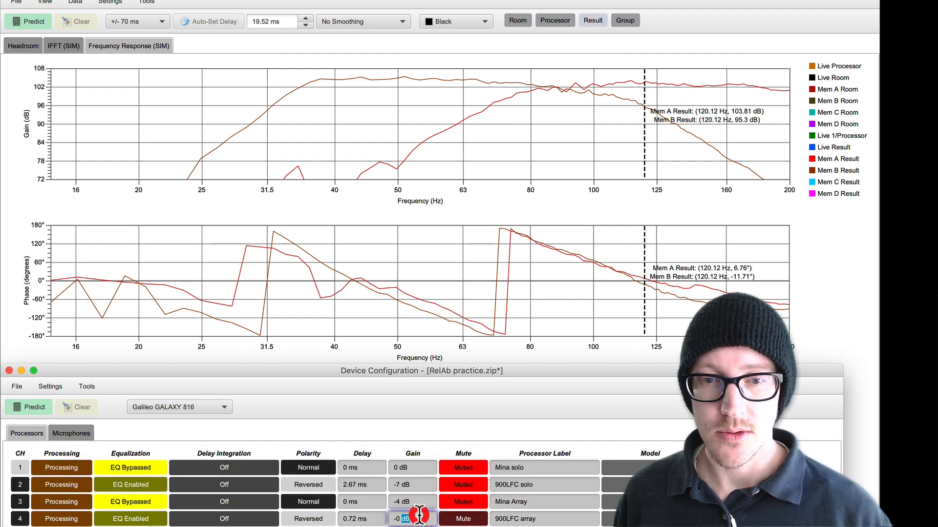
{"action": "type", "text": "-25"}
{"action": "key", "text": "Return"}
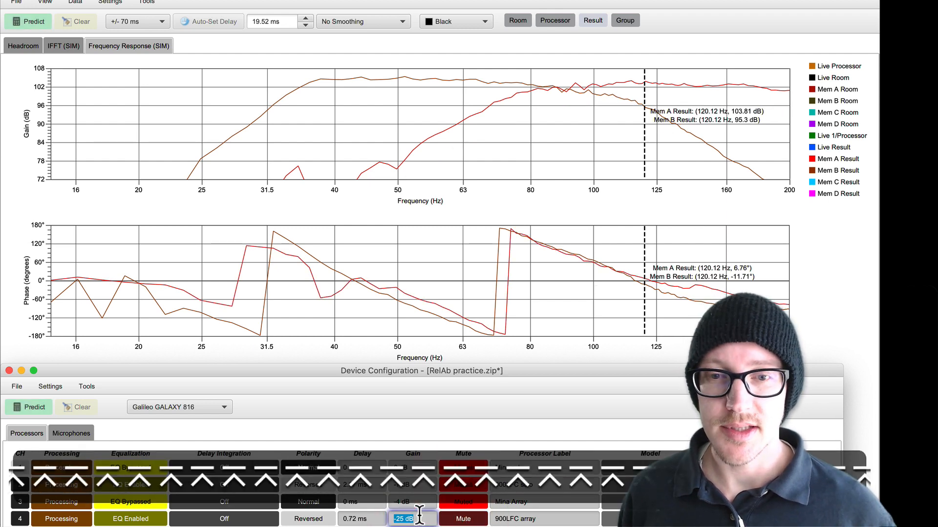
Step: Mark the low-level overlap between about 42 and 60 Hz with a rectangle and a phase-graph arrow, and remove both annotations
{"action": "mouse_move", "coordinate": [450, 168]}
{"action": "left_mouse_down"}
{"action": "mouse_move", "coordinate": [400, 134]}
{"action": "mouse_move", "coordinate": [347, 136]}
{"action": "left_mouse_up"}
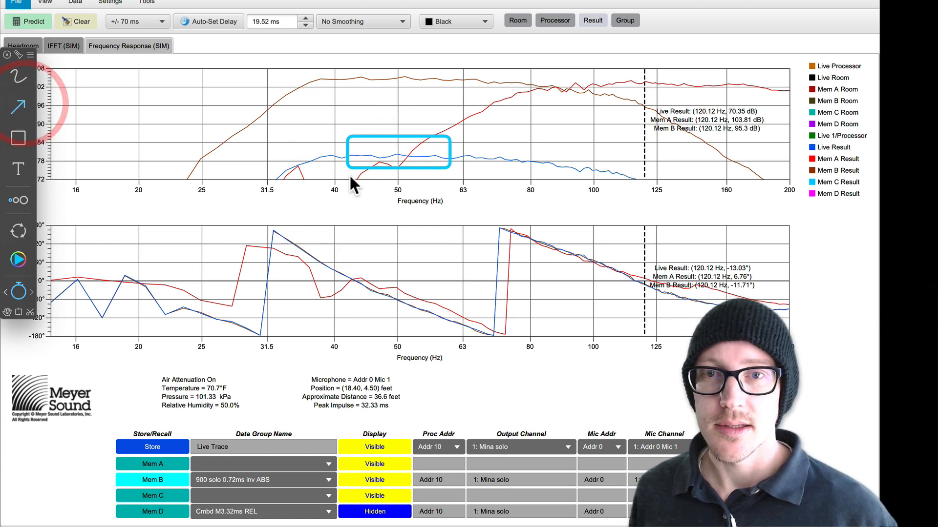
{"action": "left_click_drag", "start_coordinate": [349, 176], "coordinate": [349, 274]}
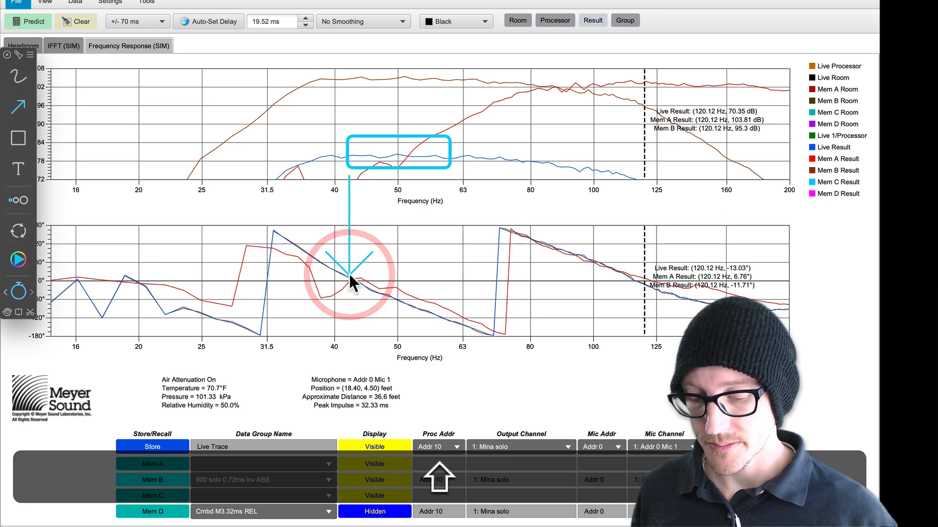
{"action": "key", "text": "BackSpace"}
{"action": "key", "text": "BackSpace"}
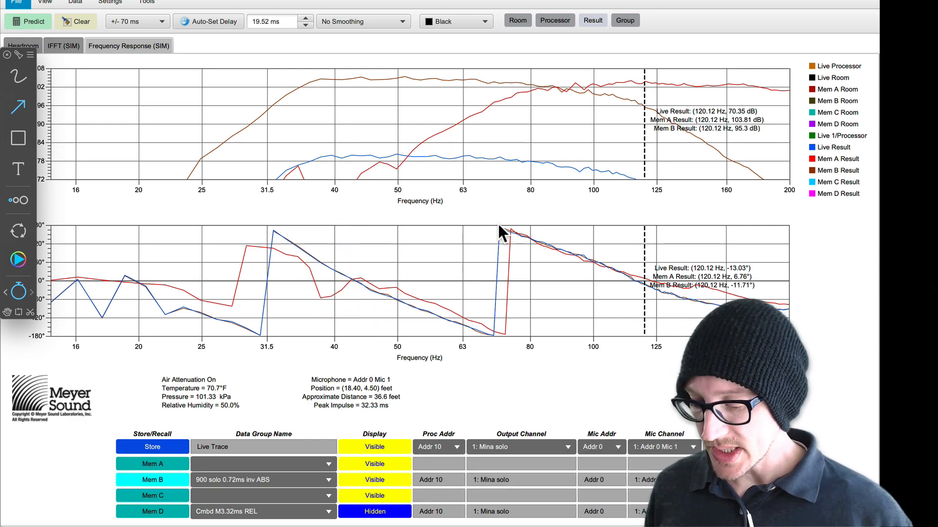
Step: Return to the device configuration and restore the 900LFC array channel's previous gain
{"action": "key", "text": "alt+Tab"}
{"action": "key", "text": "alt+shift+super+c"}
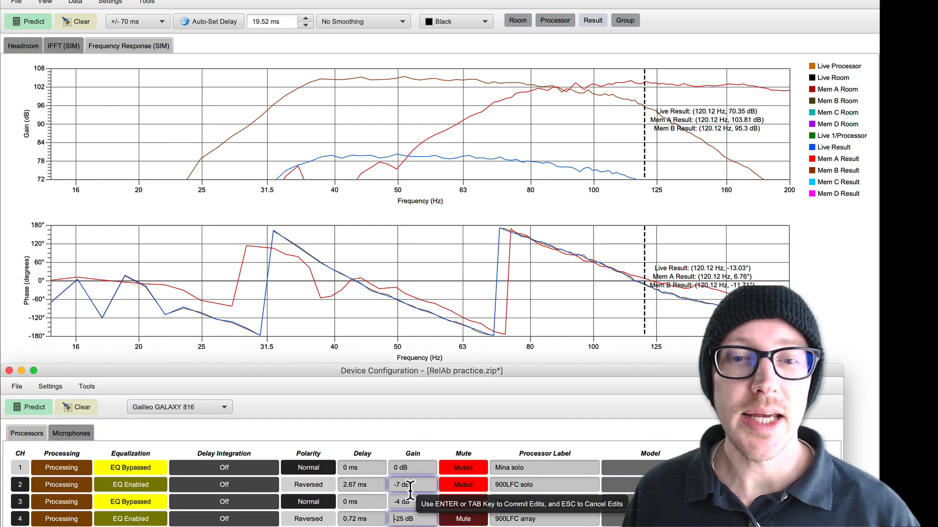
{"action": "left_click", "coordinate": [400, 517]}
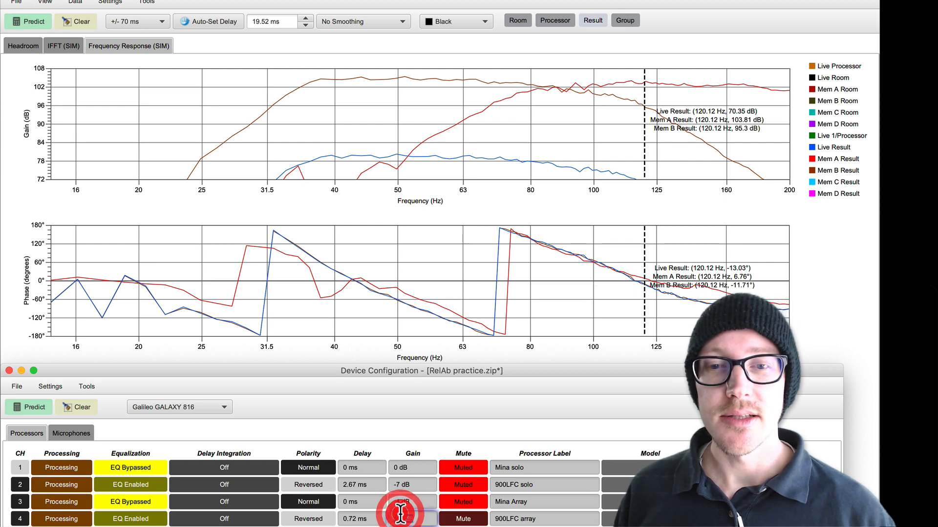
{"action": "key", "text": "Return"}
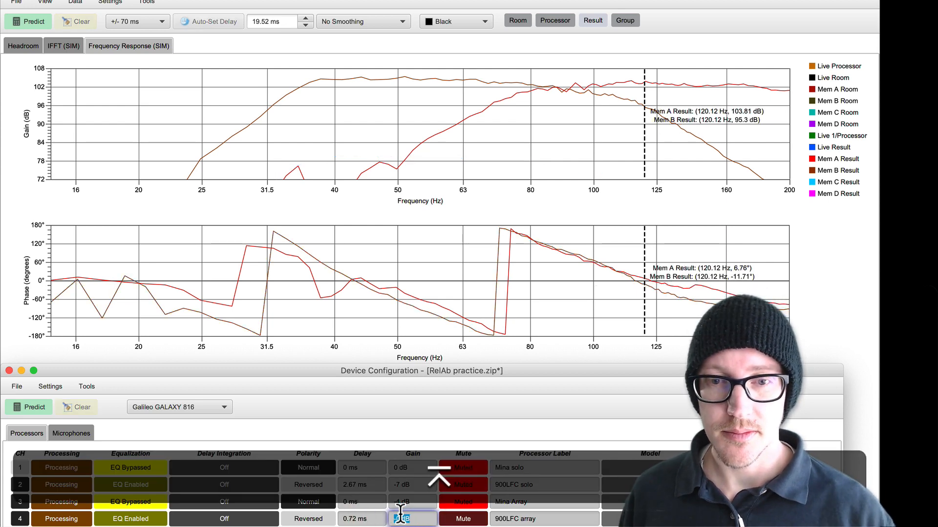
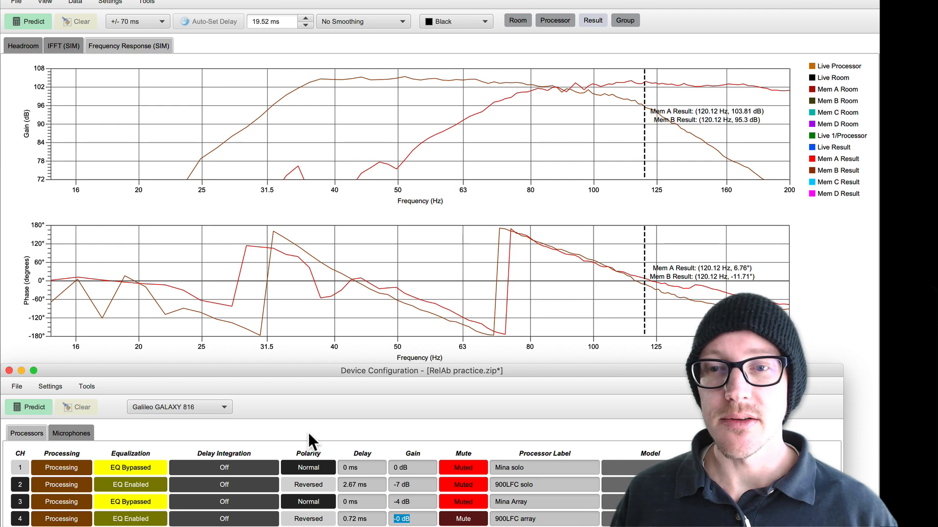
Step: Enable equalization on the Mina Array channel and check the channel's processing settings
{"action": "left_click", "coordinate": [142, 499]}
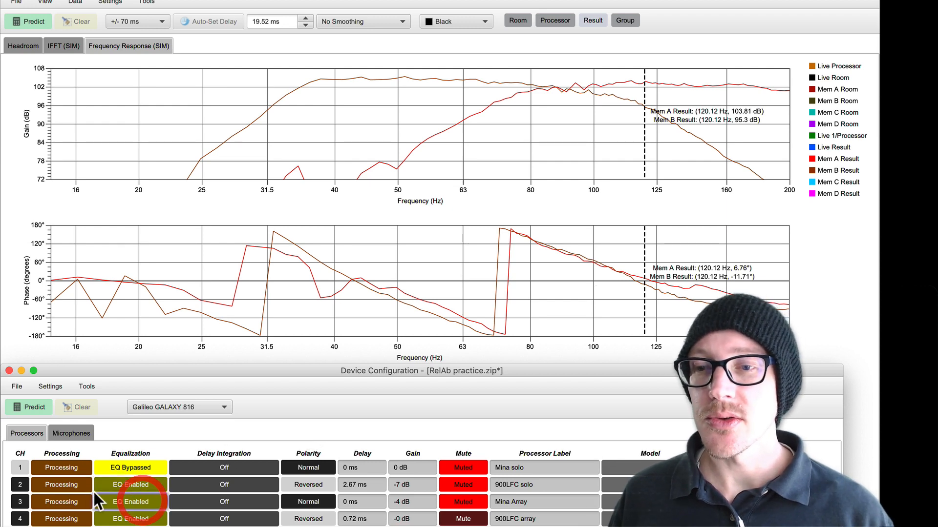
{"action": "left_click", "coordinate": [67, 498]}
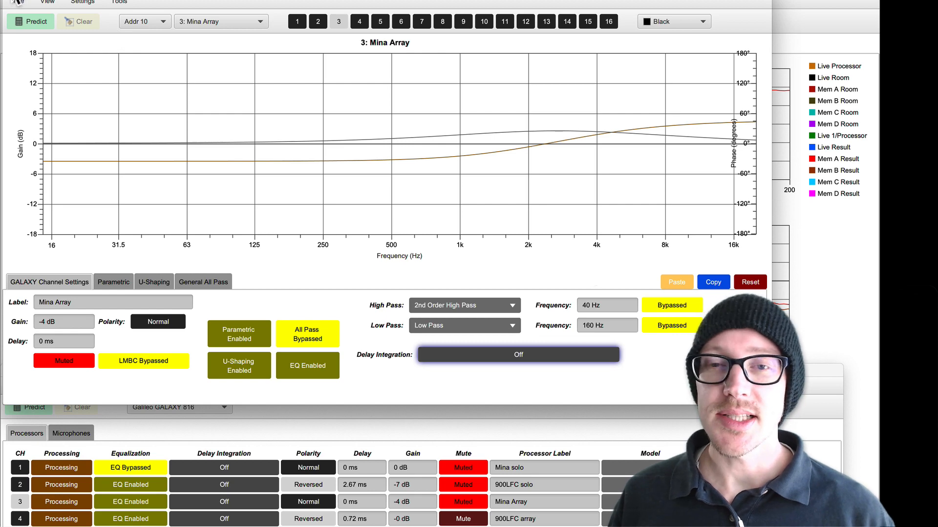
{"action": "left_click", "coordinate": [9, 0]}
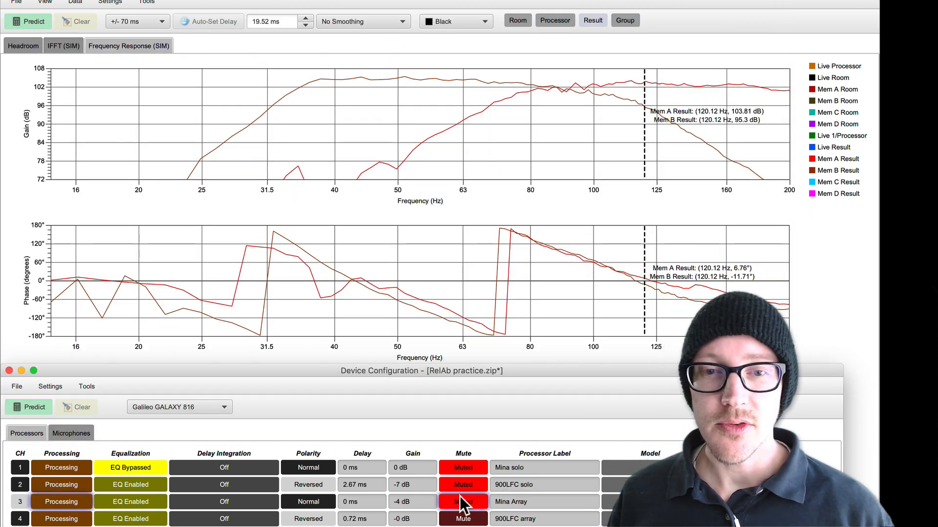
Step: Unmute the Mina Array channel and predict its combined response with the 900LFC array
{"action": "left_click", "coordinate": [463, 501]}
{"action": "left_click", "coordinate": [33, 20]}
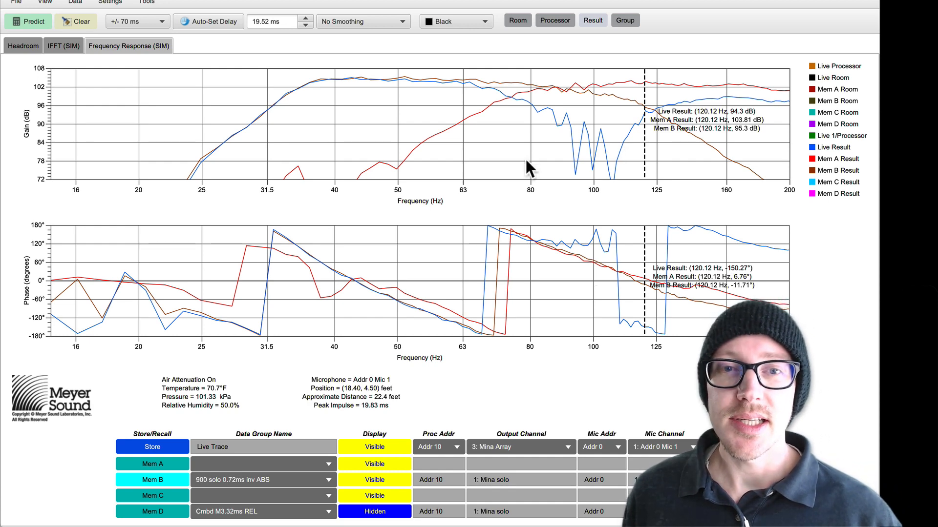
Step: Return to the device configuration, enable equalization on the Mina solo channel, and check its processing settings
{"action": "key", "text": "shift+super+c"}
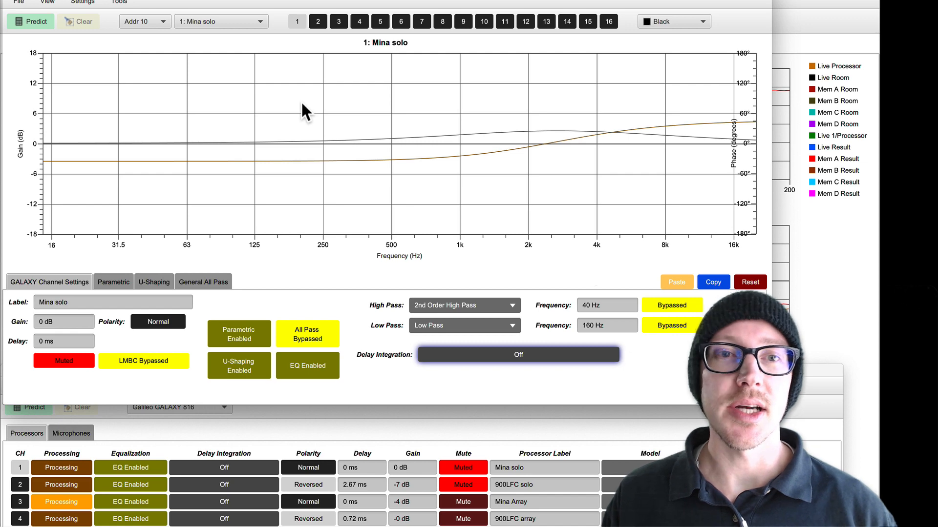
{"action": "left_click", "coordinate": [11, 0]}
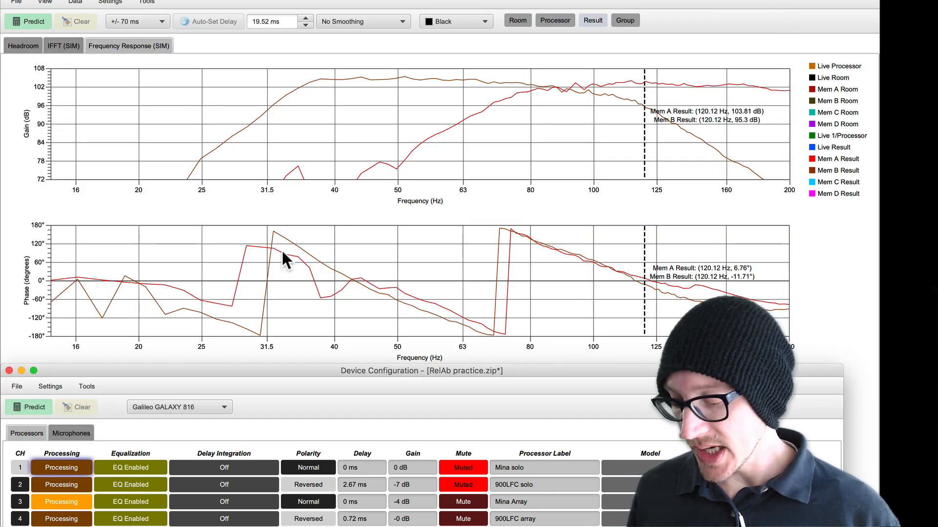
Step: Switch to the notes and add NATIVE before and STARTING after the parenthesised delay on the "Create preset" line
{"action": "key", "text": "super+Tab"}
{"action": "left_click", "coordinate": [353, 261]}
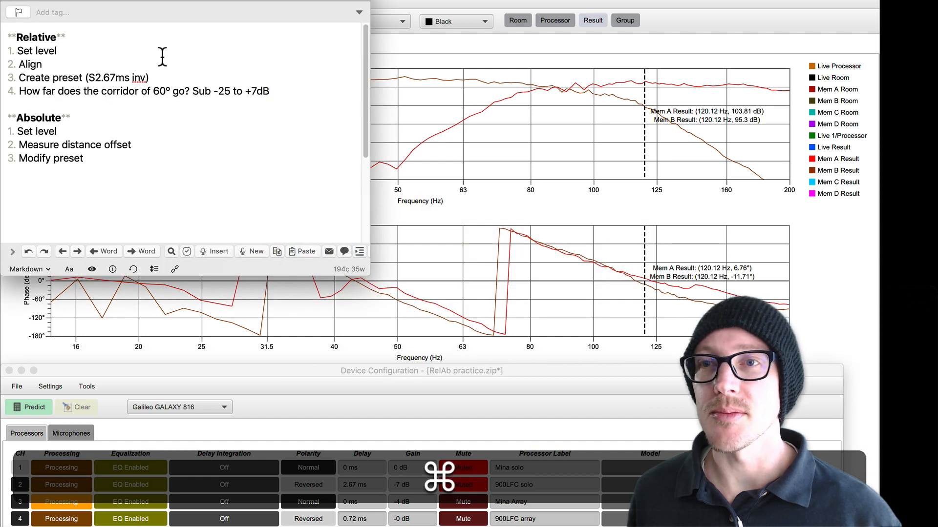
{"action": "left_click", "coordinate": [89, 78]}
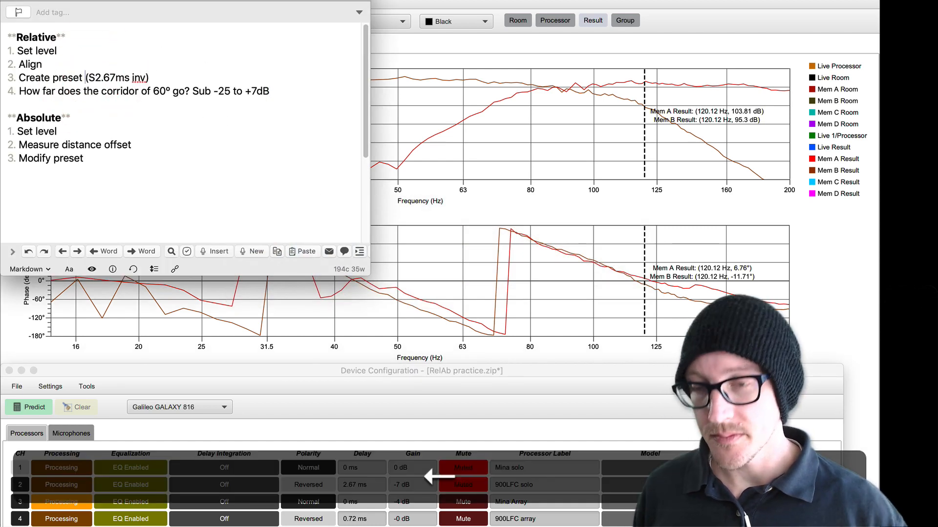
{"action": "type", "text": "NATIVE"}
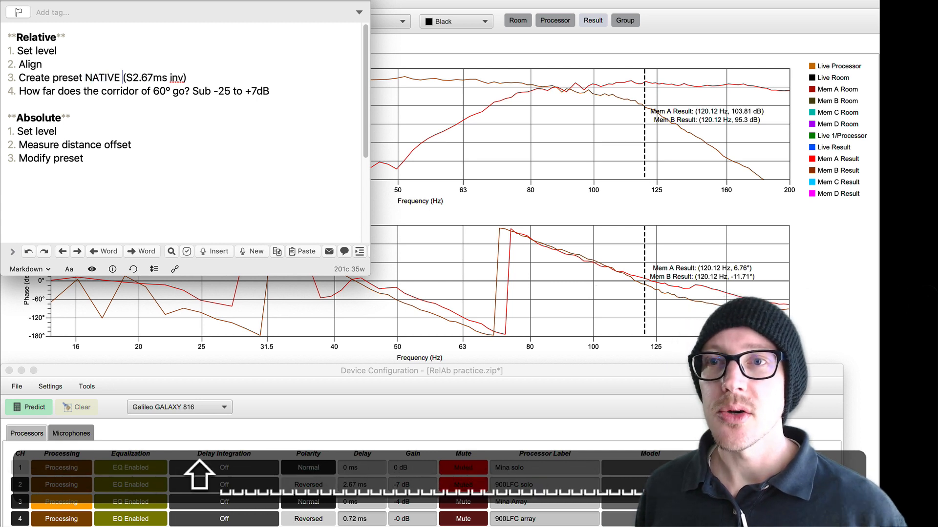
{"action": "left_click", "coordinate": [213, 74]}
{"action": "type", "text": "STA"}
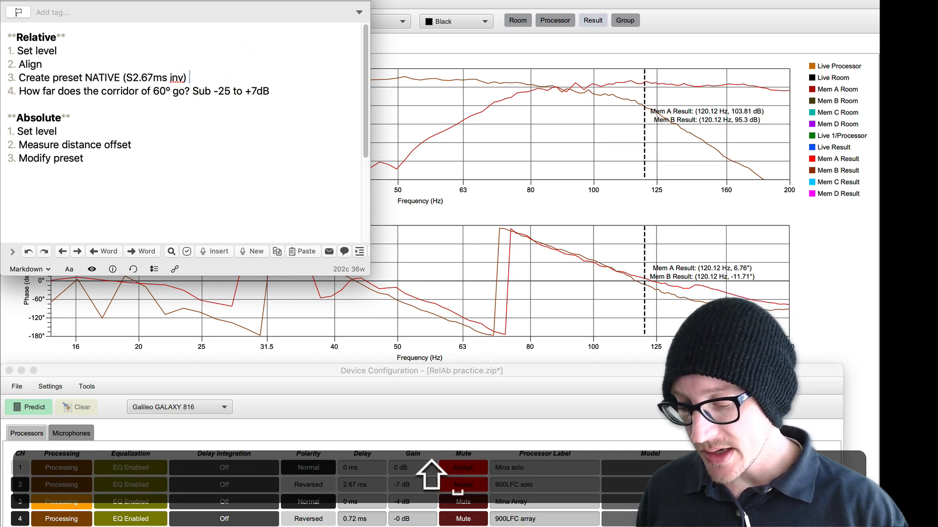
{"action": "type", "text": "RTING"}
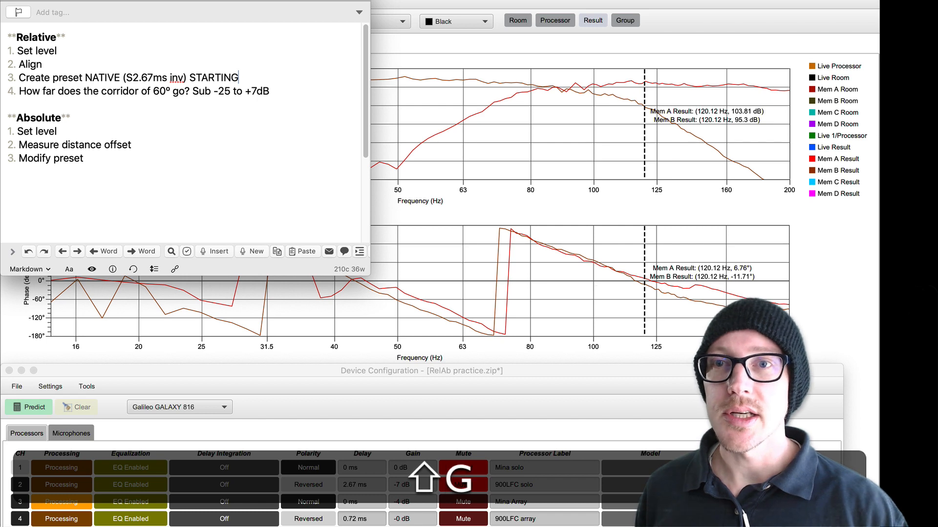